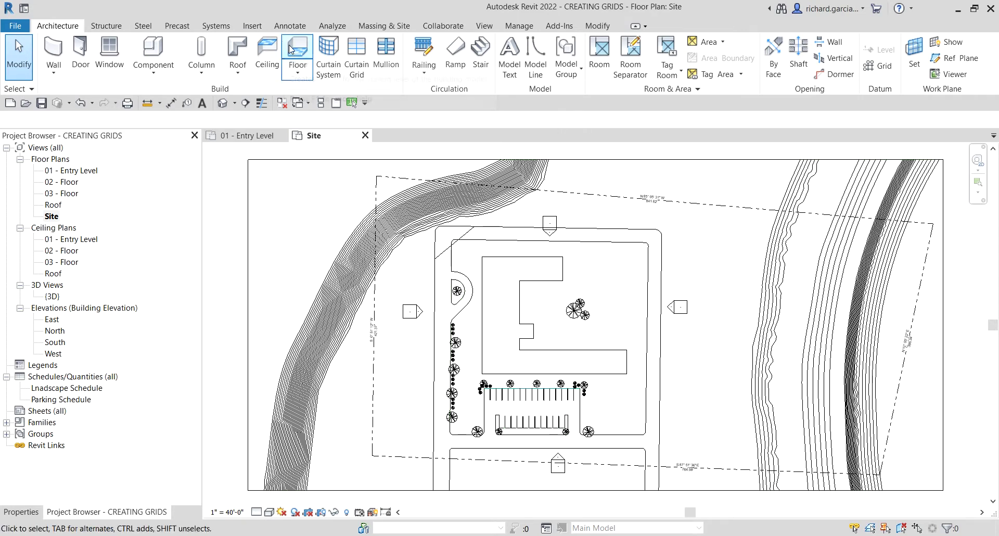
Step: Open the 01 - Entry Level floor plan and bring up its View Range settings
{"action": "left_click", "coordinate": [67, 28]}
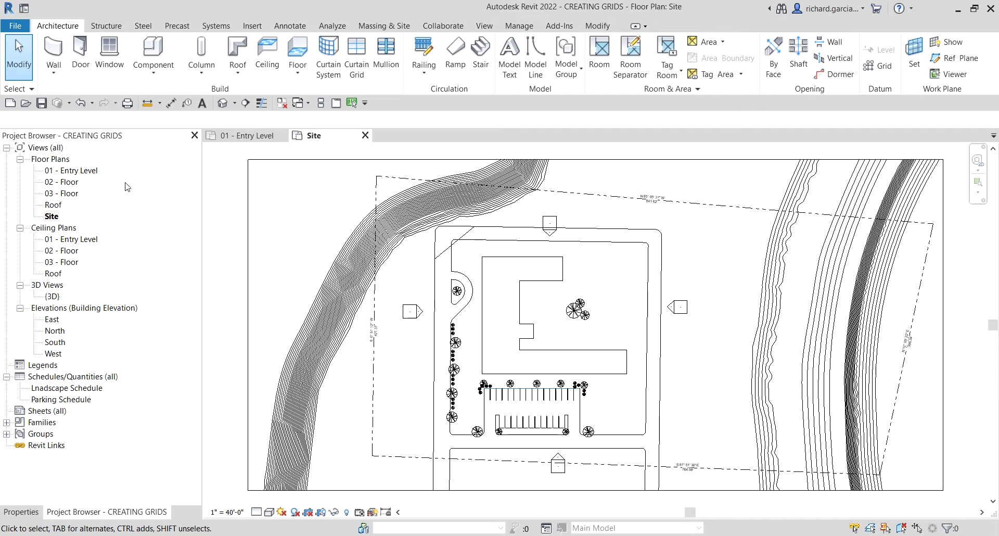
{"action": "double_click", "coordinate": [73, 171]}
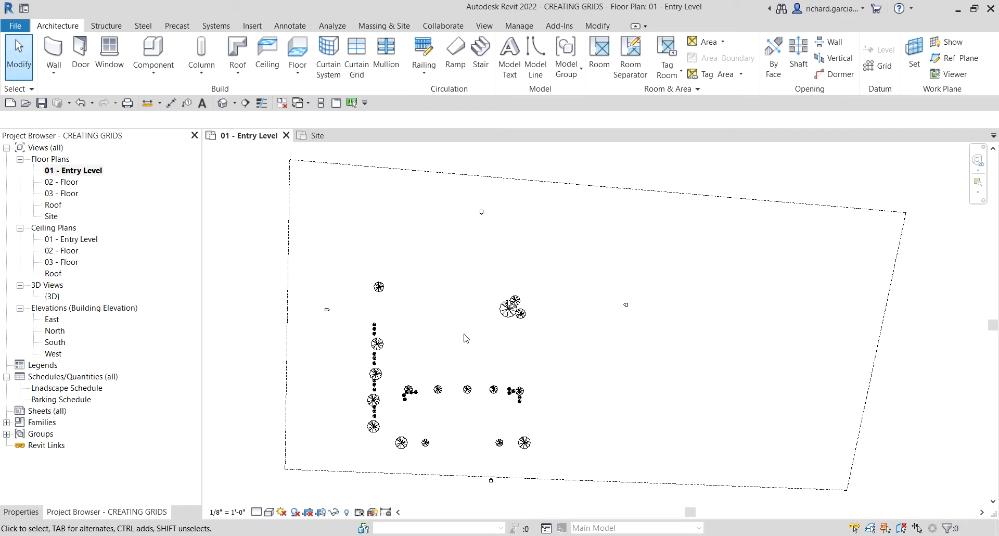
{"action": "left_click", "coordinate": [23, 513]}
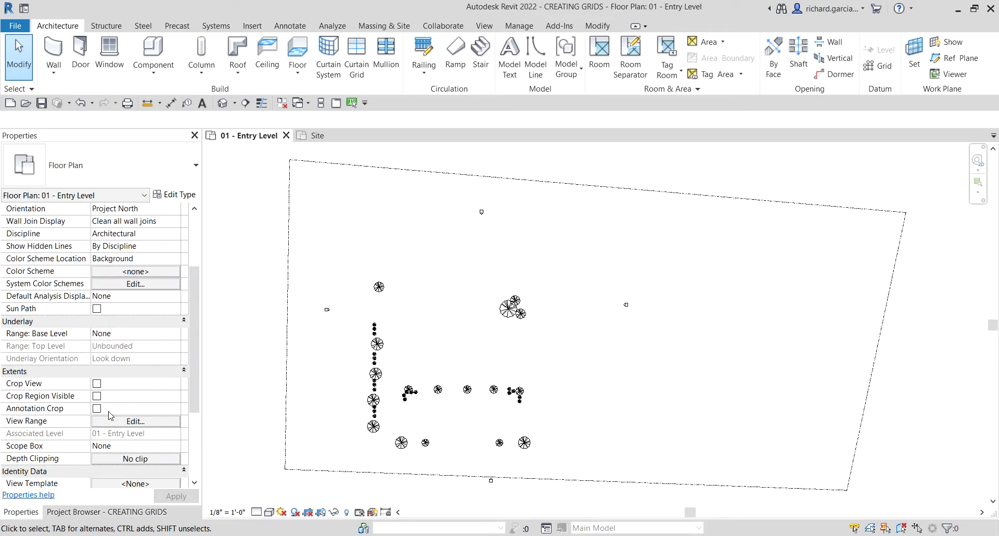
{"action": "left_click", "coordinate": [46, 423]}
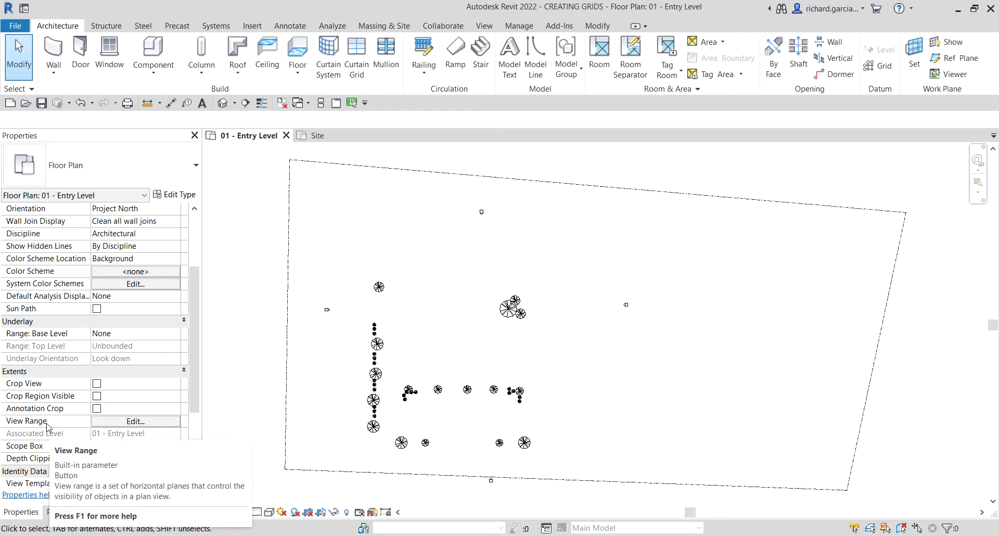
{"action": "left_click", "coordinate": [129, 423]}
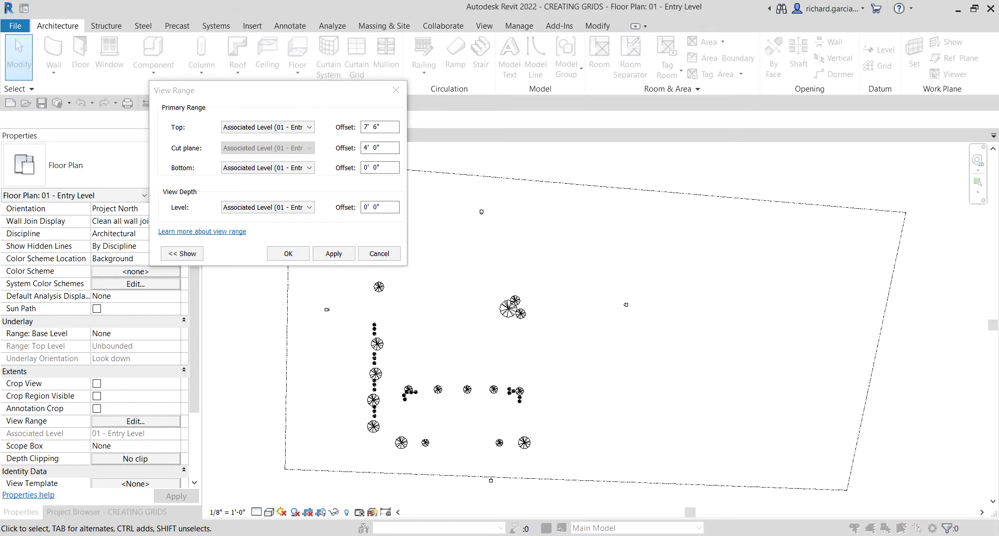
{"action": "left_click_drag", "start_coordinate": [297, 92], "coordinate": [605, 175]}
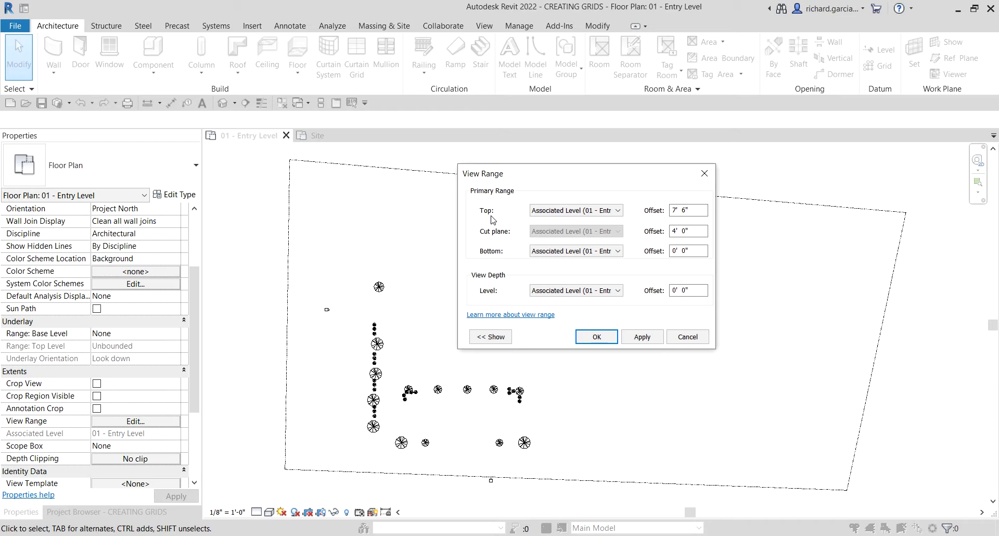
Step: Show the sample view range diagram and examine how the top, cut plane and bottom of the primary range correspond to it
{"action": "left_click", "coordinate": [488, 339]}
{"action": "left_click", "coordinate": [488, 339]}
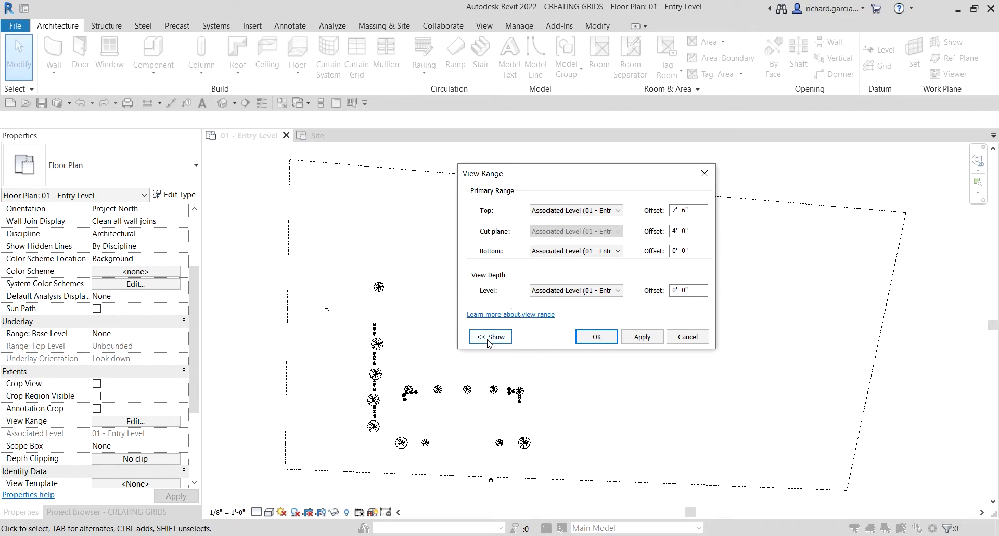
{"action": "left_click", "coordinate": [488, 341]}
{"action": "left_click", "coordinate": [489, 338]}
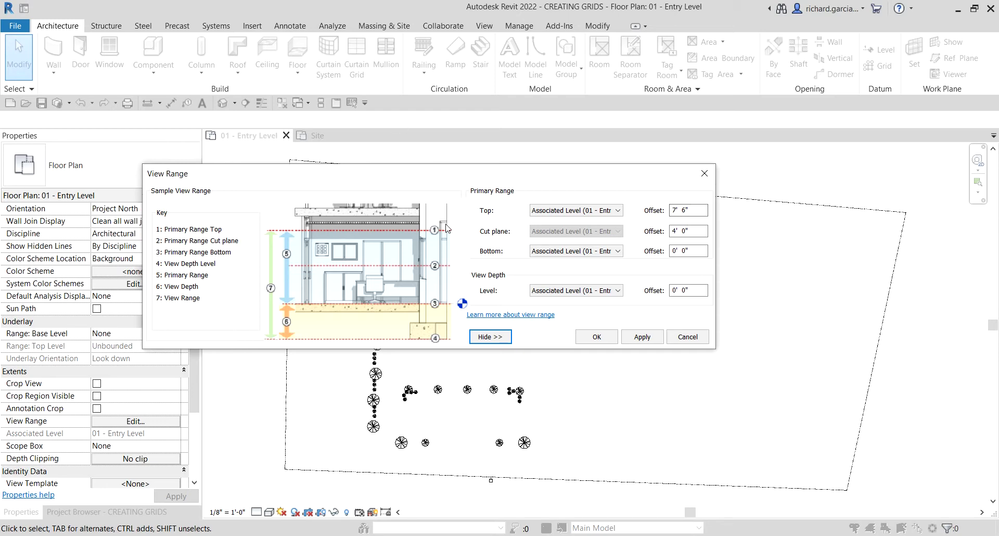
{"action": "left_click", "coordinate": [436, 236]}
{"action": "left_click", "coordinate": [681, 231]}
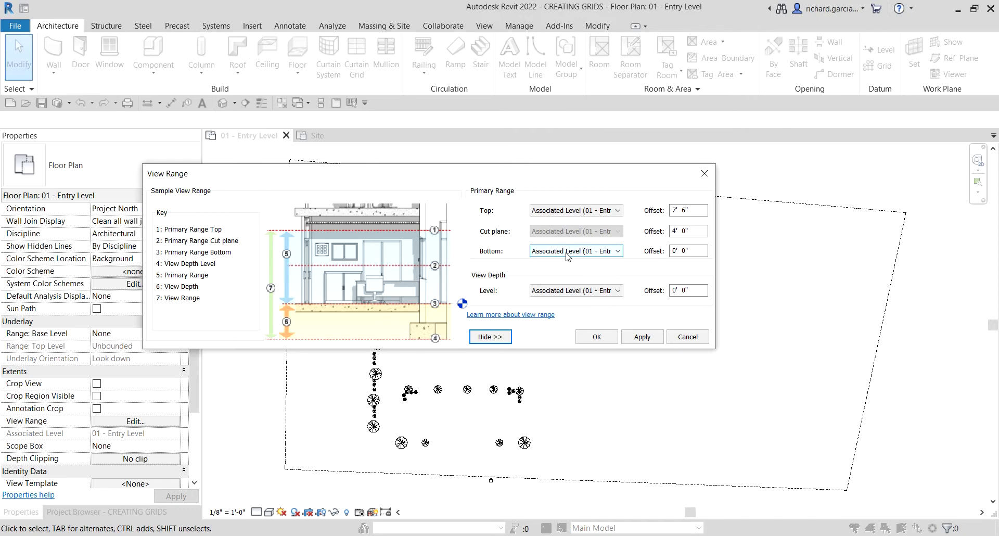
{"action": "left_click", "coordinate": [682, 251]}
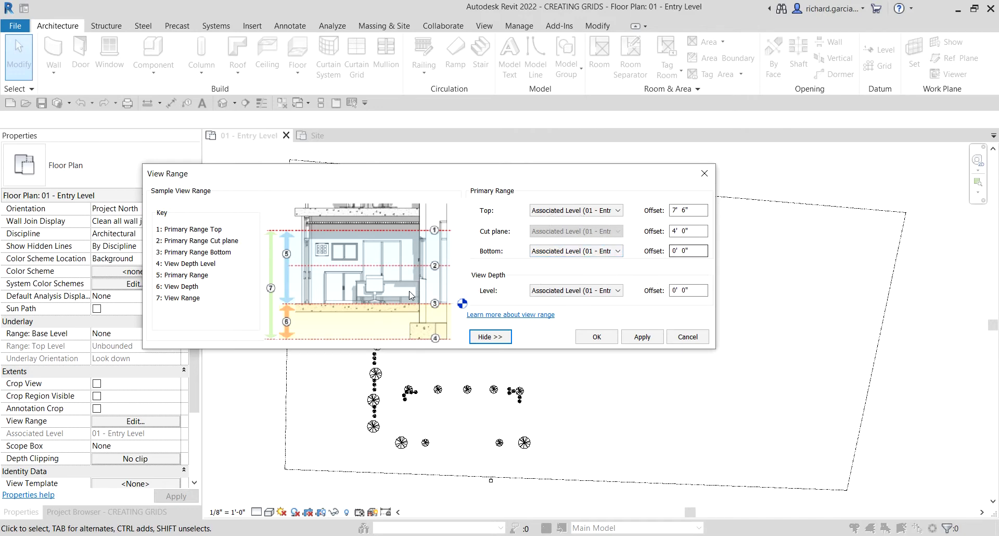
{"action": "left_click", "coordinate": [436, 306]}
{"action": "left_click", "coordinate": [436, 305]}
{"action": "left_click", "coordinate": [435, 231]}
{"action": "left_click", "coordinate": [436, 307]}
{"action": "left_click", "coordinate": [436, 307]}
{"action": "left_click", "coordinate": [437, 307]}
{"action": "left_click", "coordinate": [438, 302]}
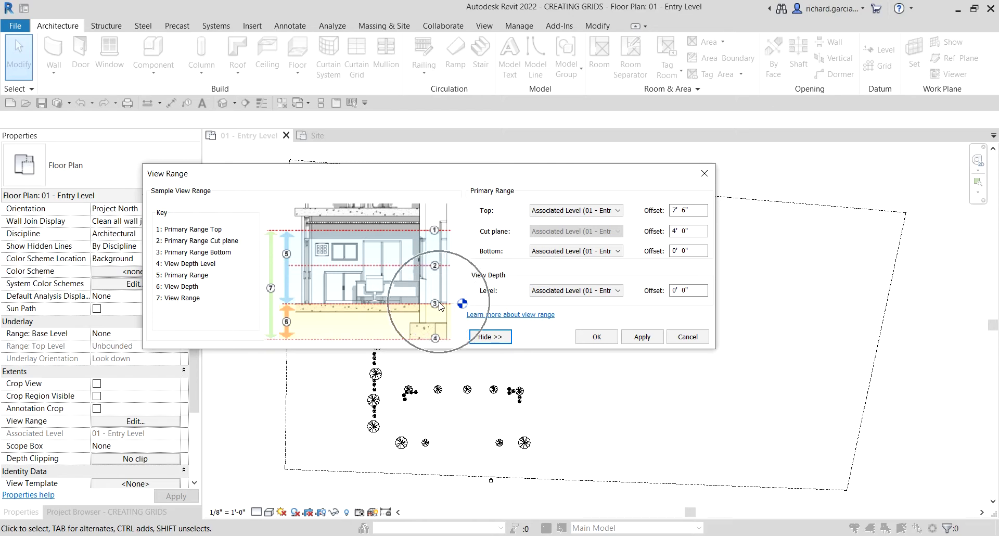
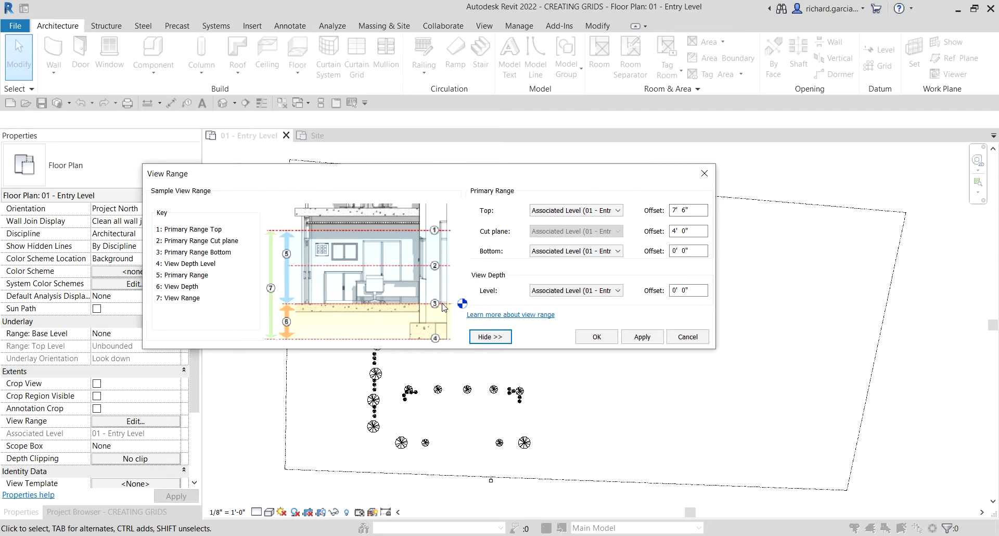
{"action": "left_click", "coordinate": [440, 306]}
Step: Set the View Depth level to Unlimited and apply it to inspect the building pad in the plan
{"action": "left_click_drag", "start_coordinate": [522, 174], "coordinate": [457, 56]}
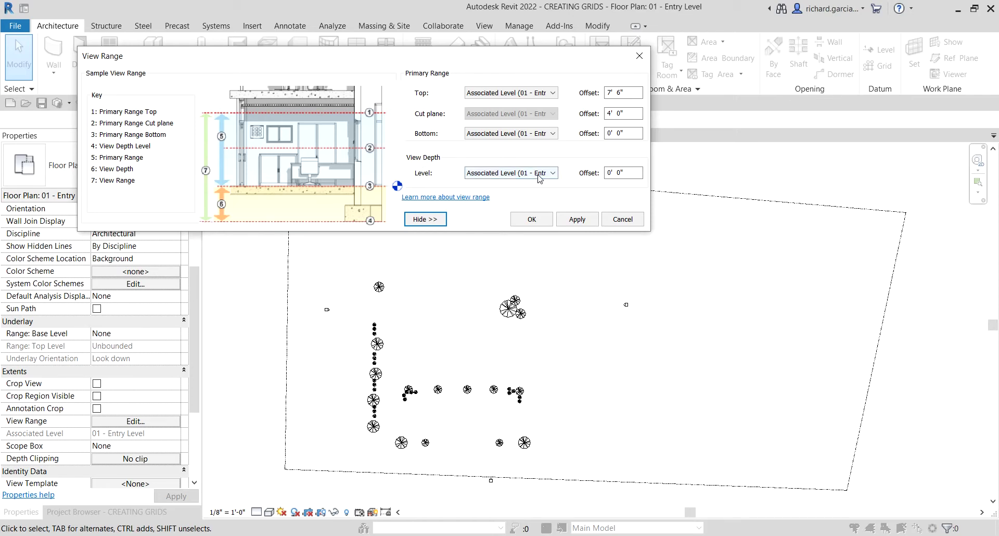
{"action": "left_click", "coordinate": [628, 173]}
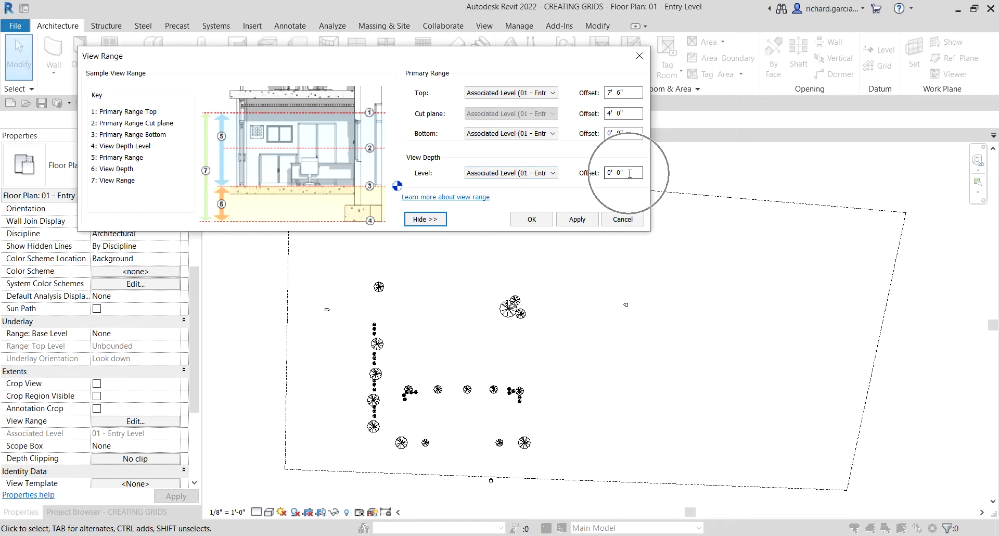
{"action": "left_click", "coordinate": [487, 175]}
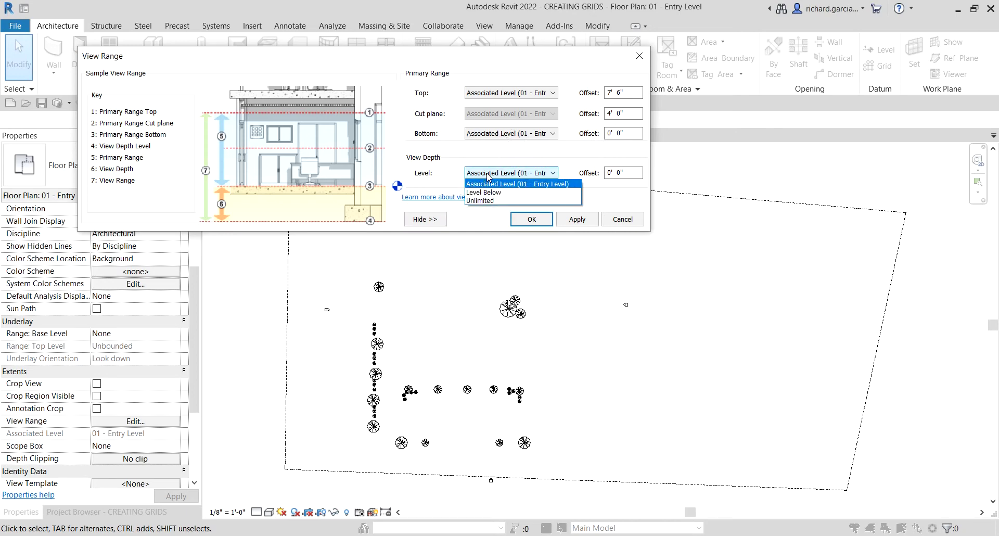
{"action": "left_click", "coordinate": [482, 202]}
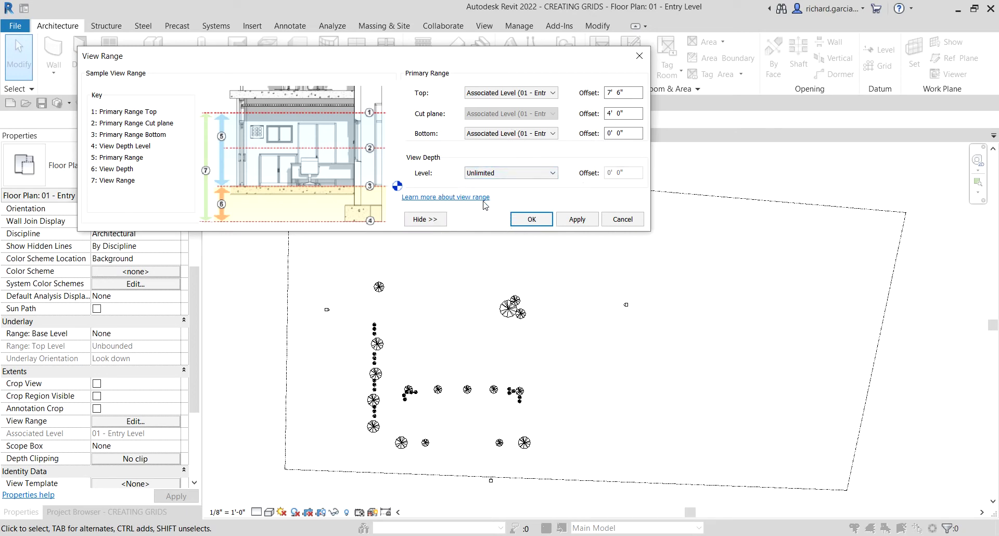
{"action": "left_click", "coordinate": [580, 218]}
{"action": "left_click", "coordinate": [232, 205]}
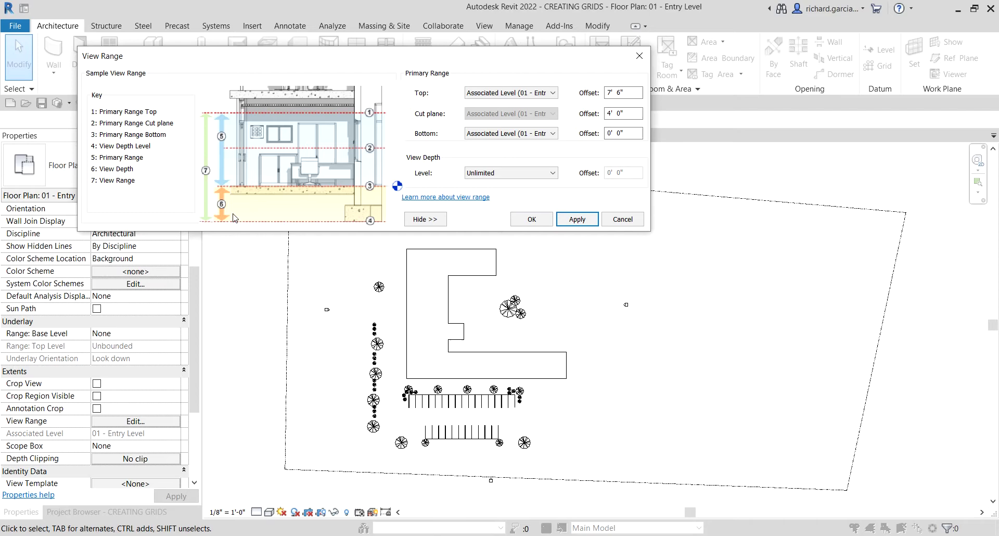
{"action": "left_click", "coordinate": [461, 337]}
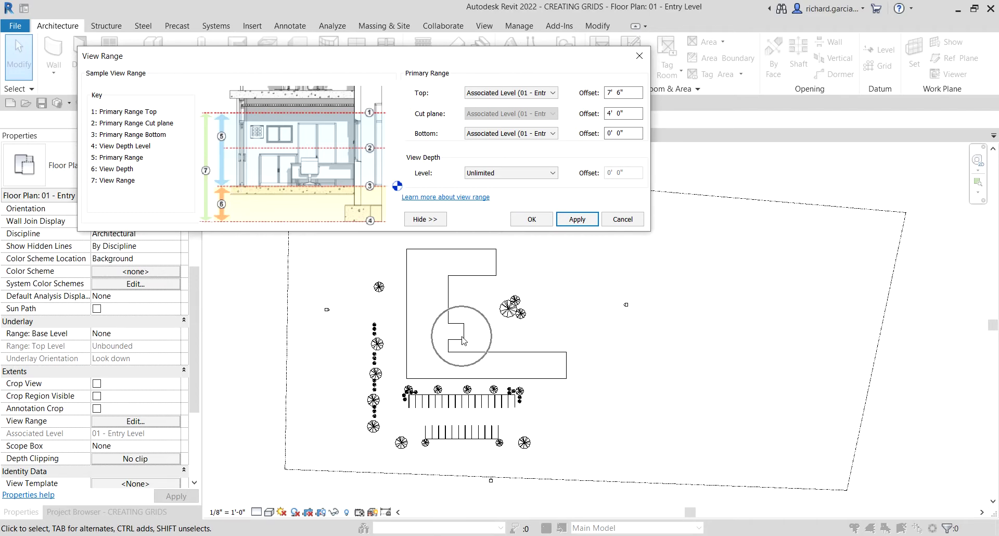
Step: Return the View Depth level to Associated Level (01 - Entry Level) and apply it
{"action": "left_click", "coordinate": [507, 173]}
{"action": "left_click", "coordinate": [490, 193]}
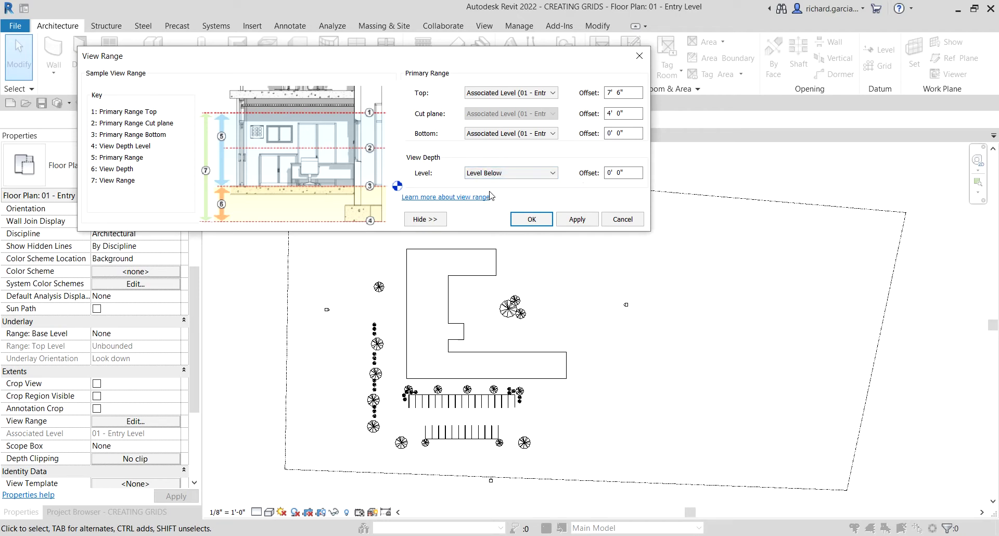
{"action": "left_click", "coordinate": [494, 174]}
{"action": "left_click", "coordinate": [494, 185]}
{"action": "left_click", "coordinate": [576, 221]}
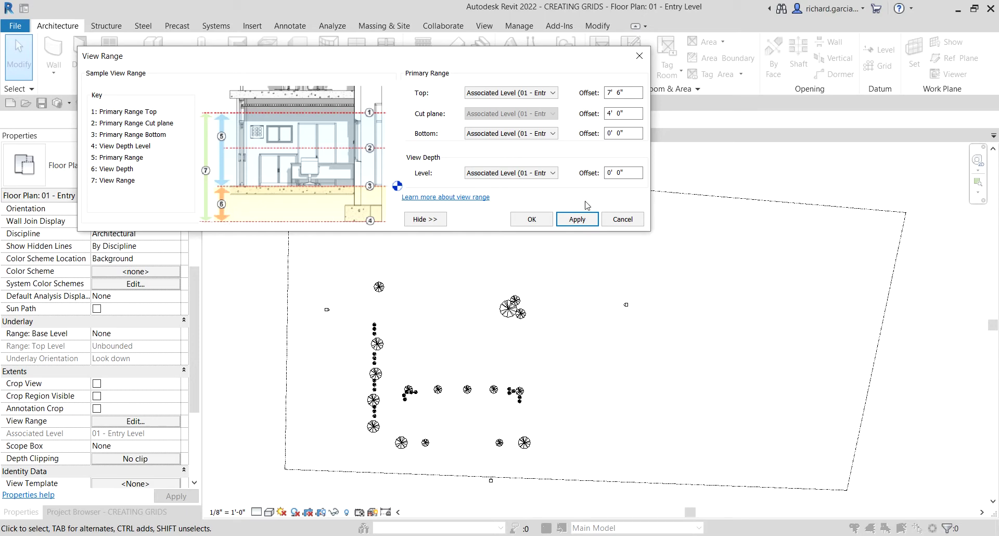
Step: Set the View Depth level to Level Below with an offset of -4' 0" and apply it
{"action": "left_click", "coordinate": [489, 173]}
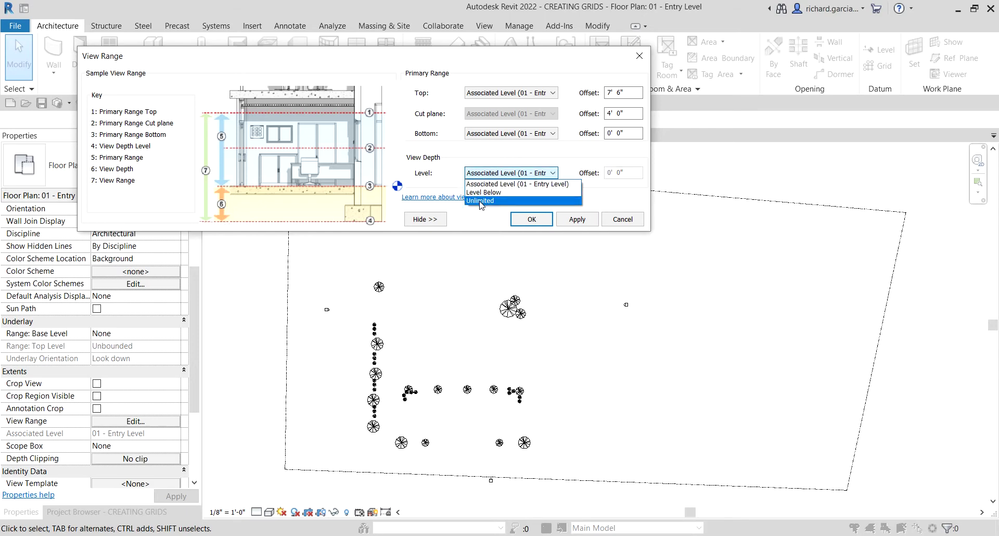
{"action": "left_click", "coordinate": [480, 202]}
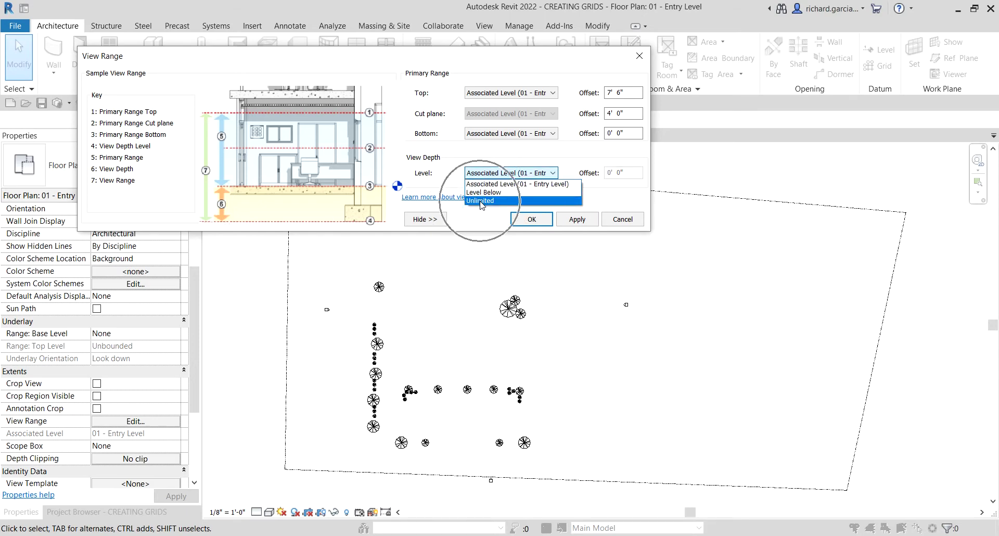
{"action": "left_click", "coordinate": [498, 172]}
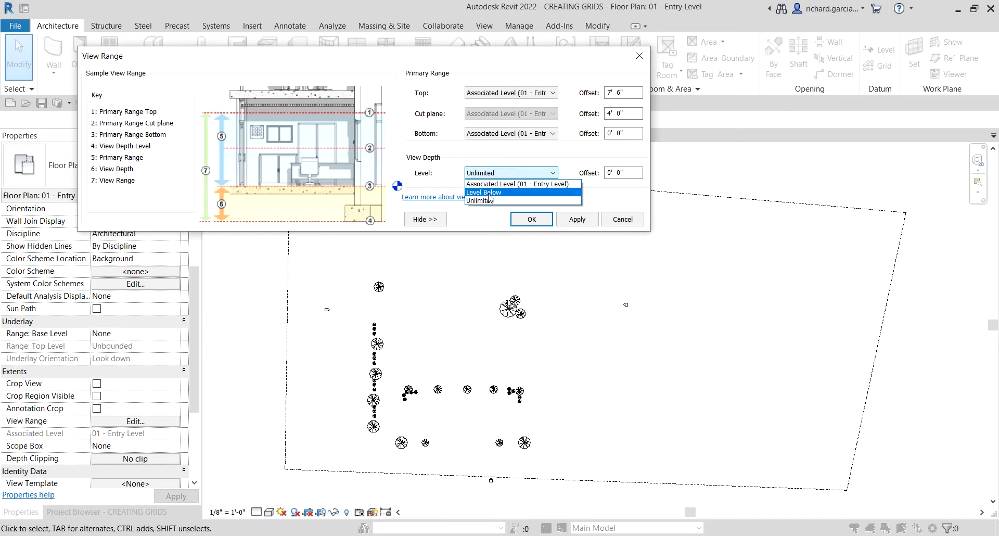
{"action": "left_click", "coordinate": [489, 192]}
{"action": "left_click", "coordinate": [627, 172]}
{"action": "left_click", "coordinate": [630, 172]}
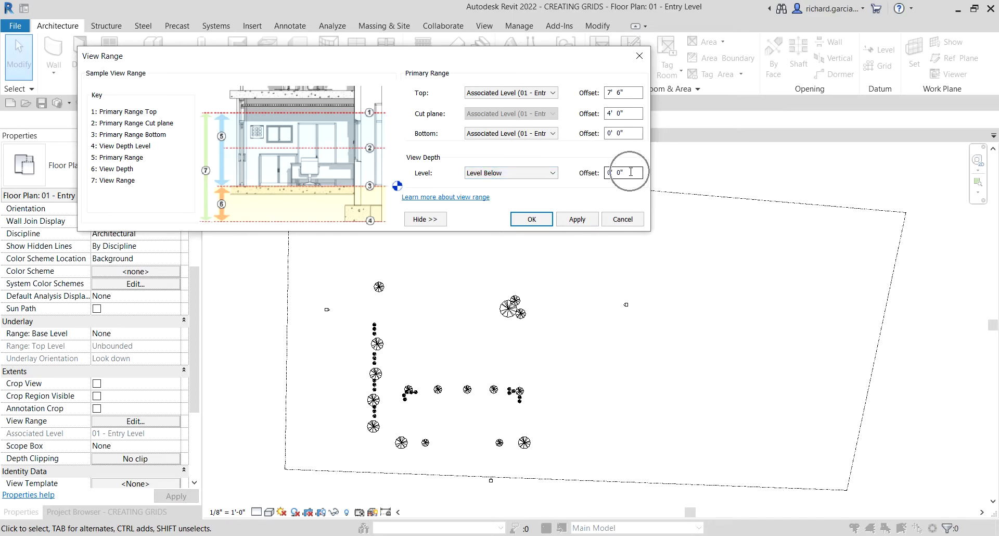
{"action": "left_click_drag", "start_coordinate": [631, 172], "coordinate": [604, 177]}
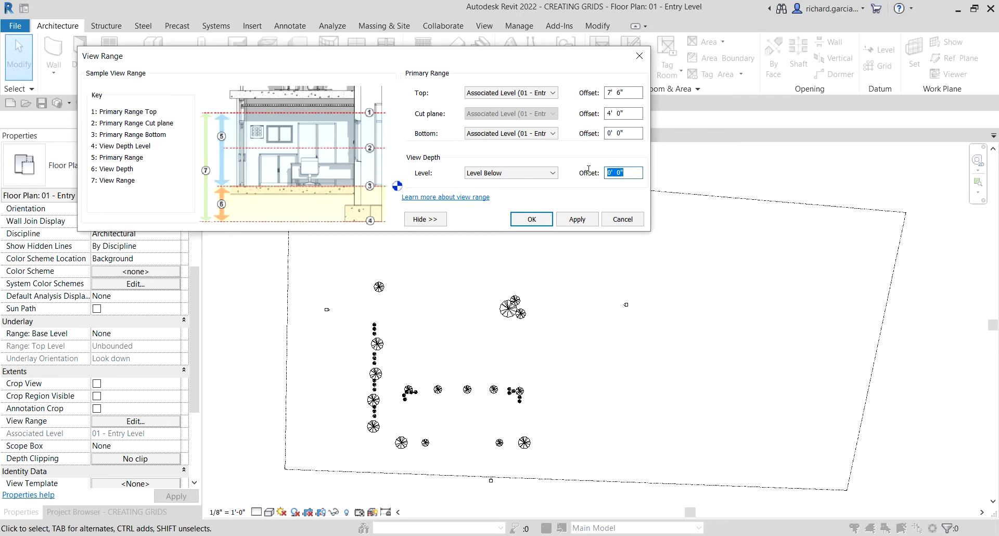
{"action": "type", "text": "-4"}
{"action": "left_click", "coordinate": [576, 219]}
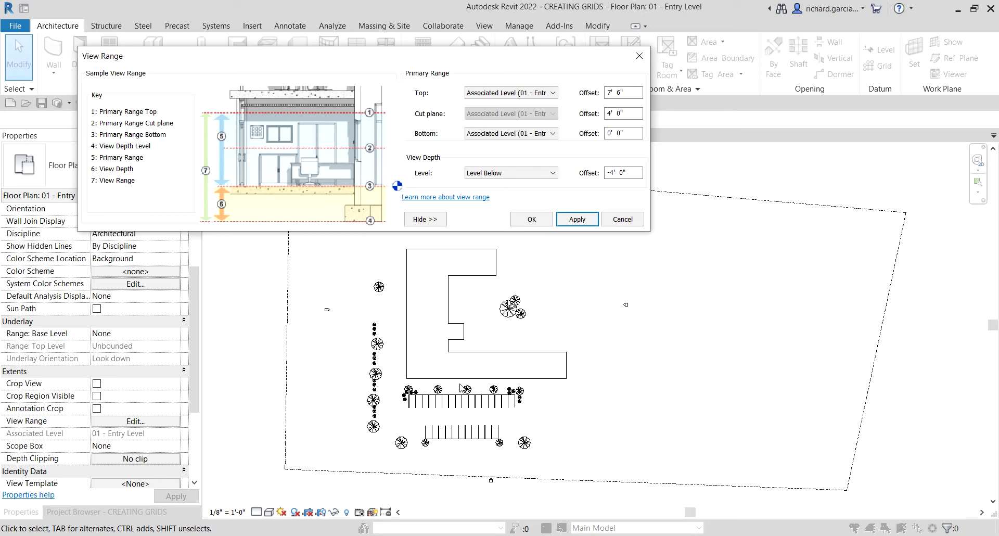
Step: Set the View Depth level to Unlimited and accept the view range settings
{"action": "left_click", "coordinate": [537, 173]}
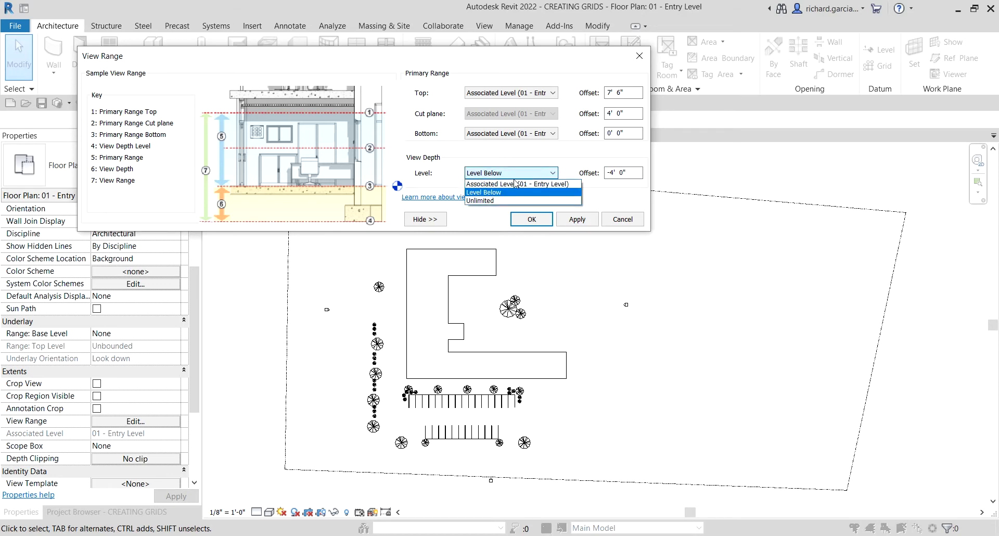
{"action": "left_click", "coordinate": [483, 201]}
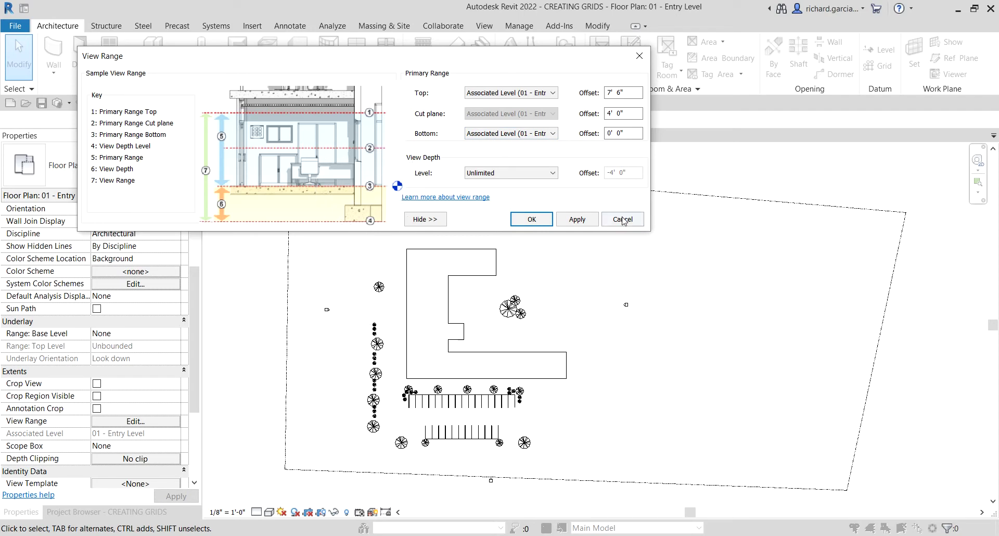
{"action": "left_click", "coordinate": [530, 220]}
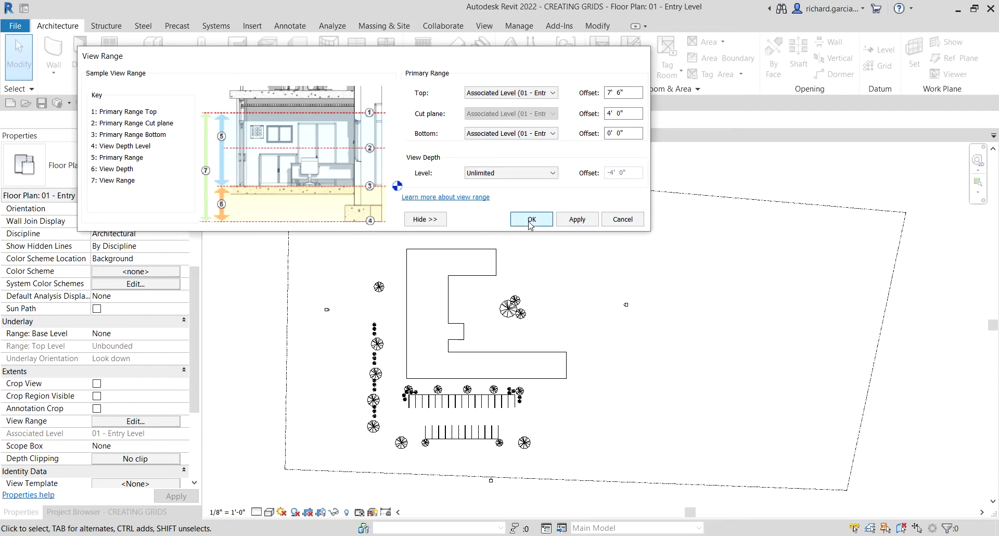
Step: Draw a straight vertical grid of type 1/4" Bubble along the building pad's west edge, from its southwest corner to just above its northwest corner
{"action": "scroll", "coordinate": [539, 335], "scroll_direction": "up", "scroll_amount": 2}
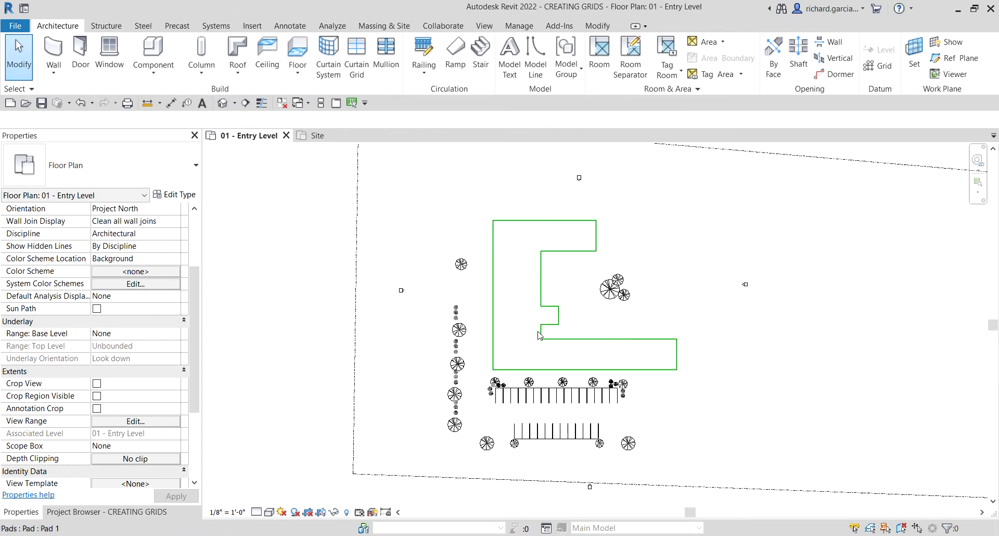
{"action": "scroll", "coordinate": [539, 334], "scroll_direction": "up", "scroll_amount": 2}
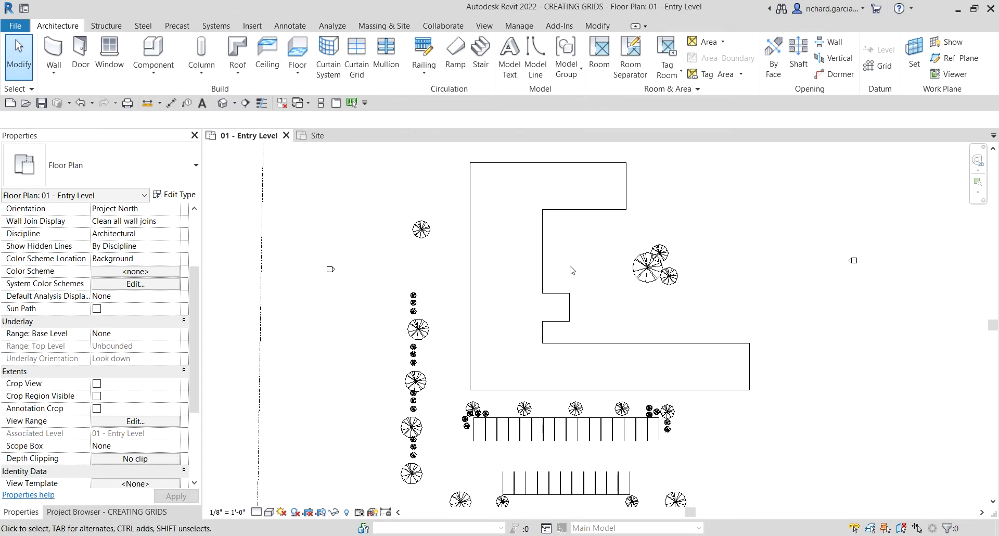
{"action": "scroll", "coordinate": [572, 269], "scroll_direction": "down", "scroll_amount": 3}
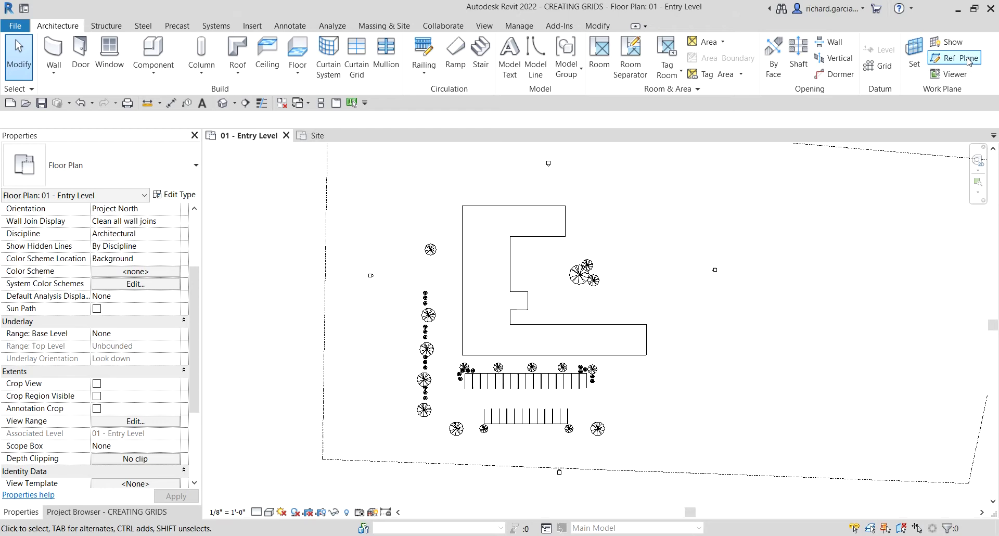
{"action": "left_click", "coordinate": [880, 66]}
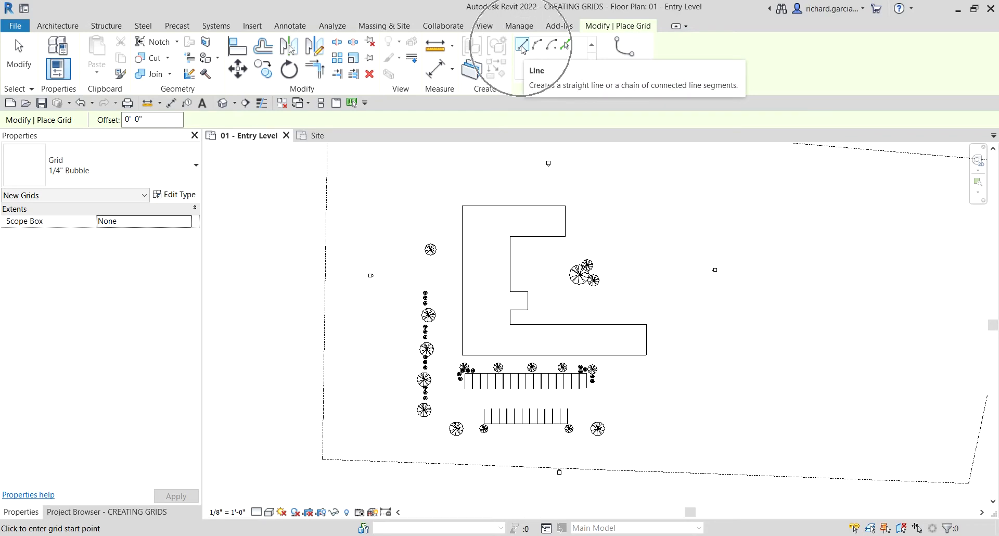
{"action": "left_click", "coordinate": [104, 174]}
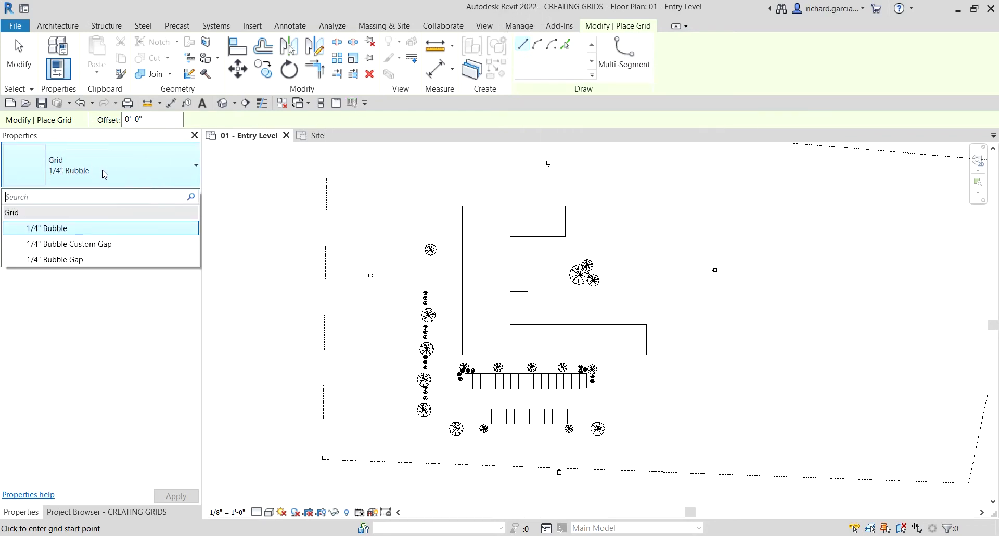
{"action": "left_click", "coordinate": [75, 156]}
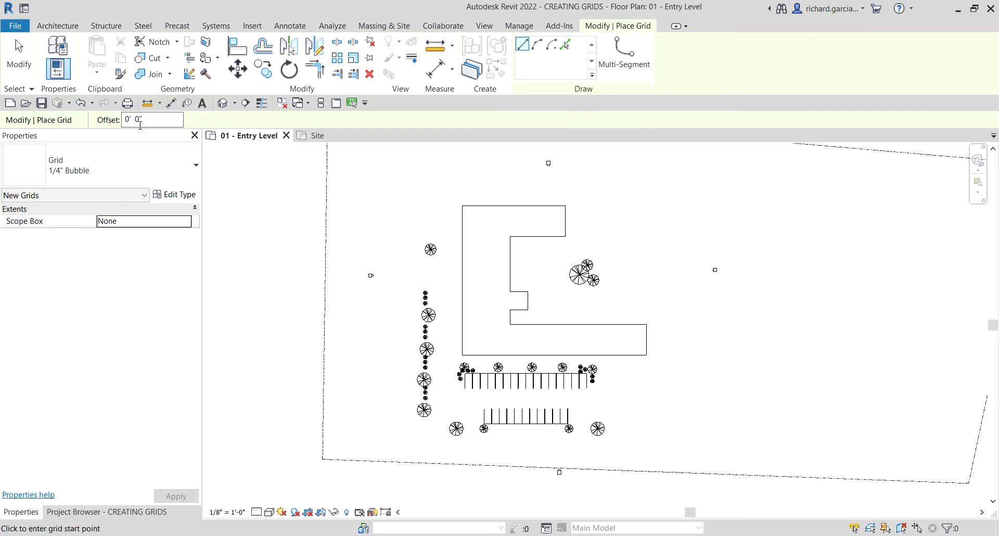
{"action": "scroll", "coordinate": [460, 351], "scroll_direction": "up", "scroll_amount": 5}
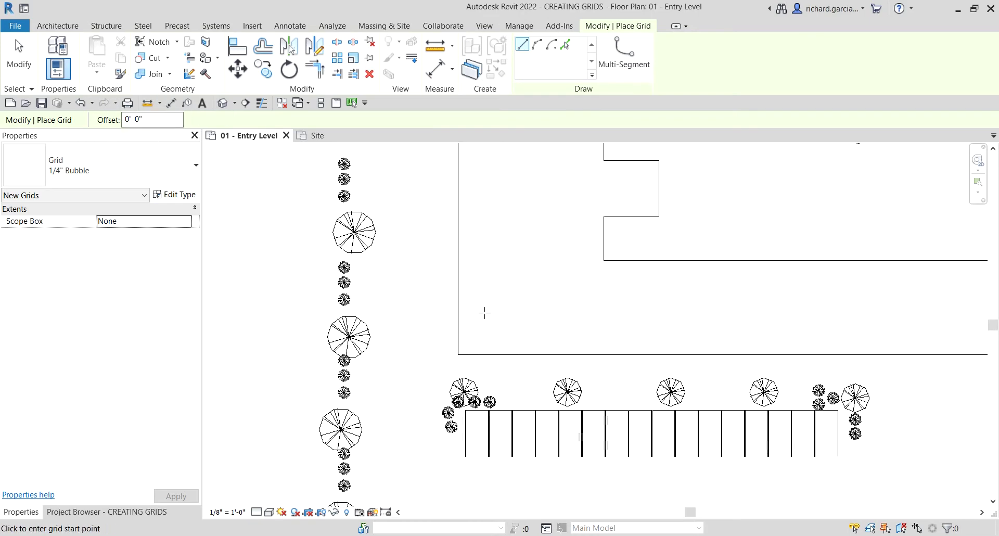
{"action": "left_click", "coordinate": [458, 354]}
{"action": "scroll", "coordinate": [495, 241], "scroll_direction": "down", "scroll_amount": 3}
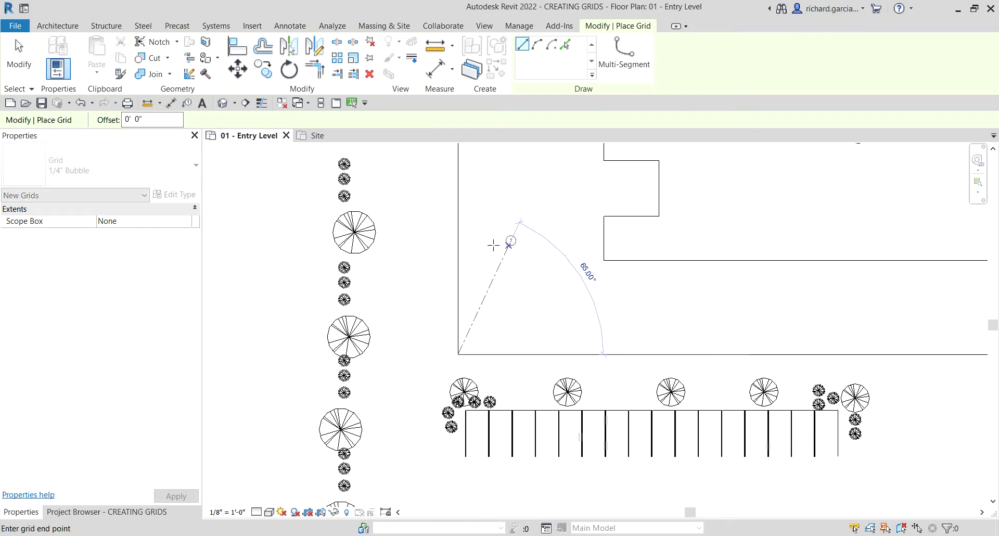
{"action": "scroll", "coordinate": [458, 213], "scroll_direction": "up", "scroll_amount": 3}
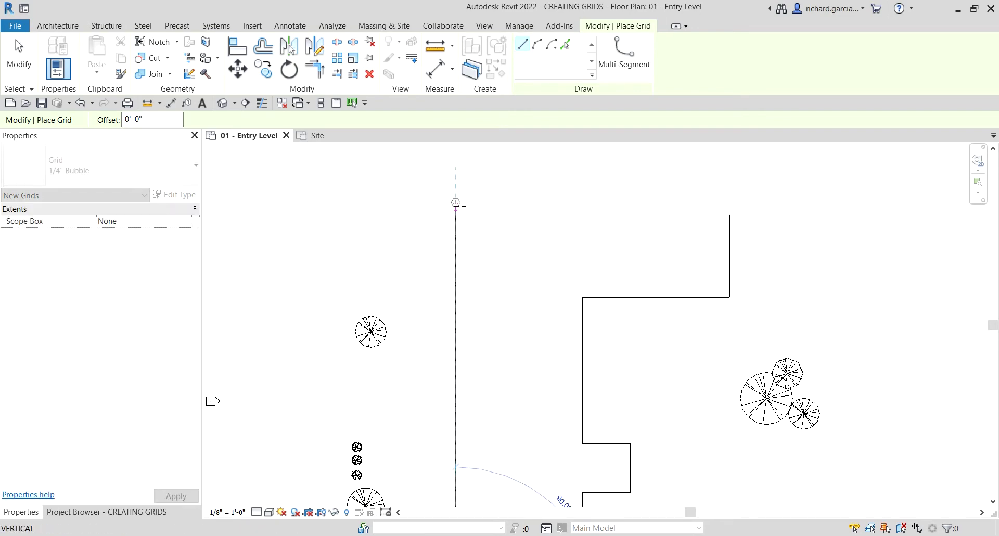
{"action": "left_click", "coordinate": [456, 191]}
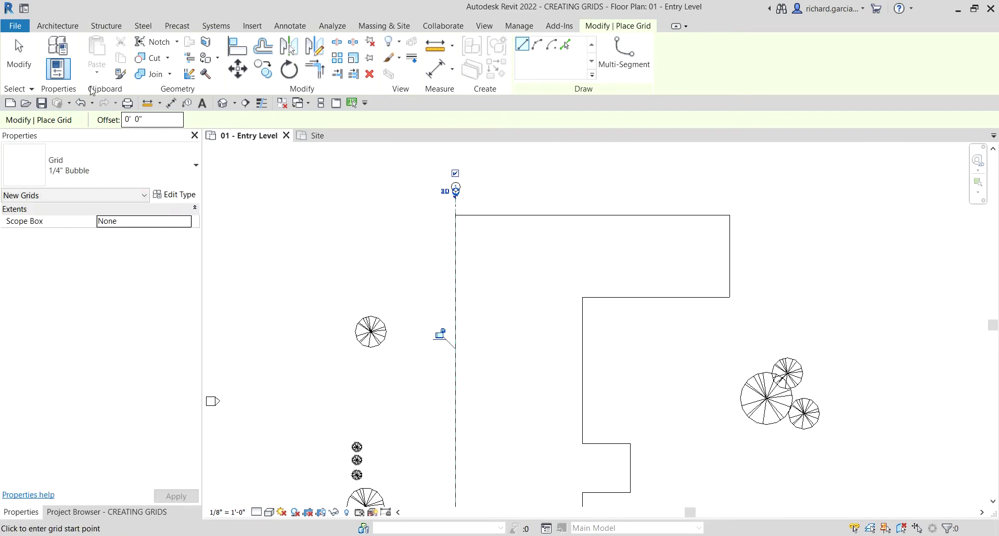
{"action": "left_click", "coordinate": [19, 55]}
Step: Set the scale of the floor plan view to 1/16" = 1'-0"
{"action": "scroll", "coordinate": [473, 291], "scroll_direction": "down", "scroll_amount": 5}
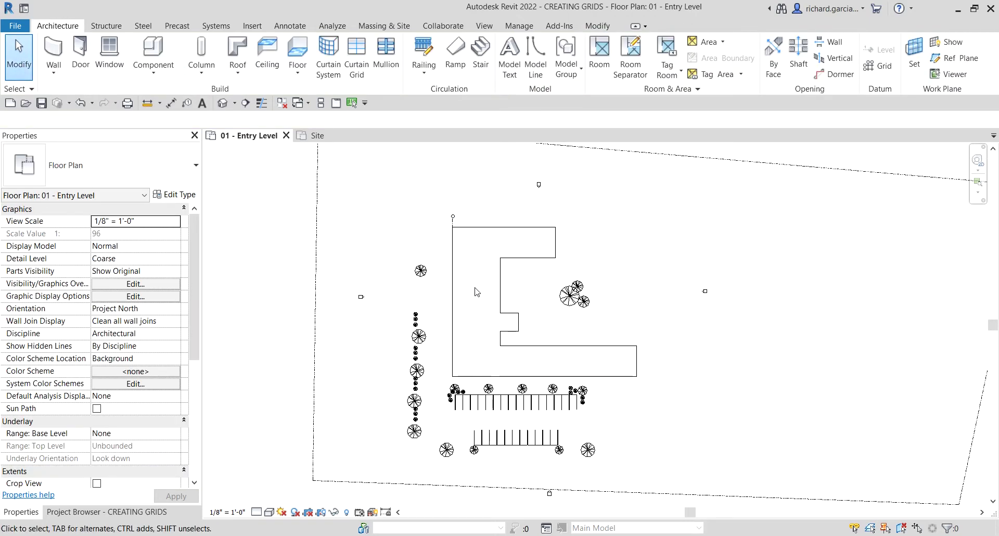
{"action": "scroll", "coordinate": [474, 291], "scroll_direction": "up", "scroll_amount": 2}
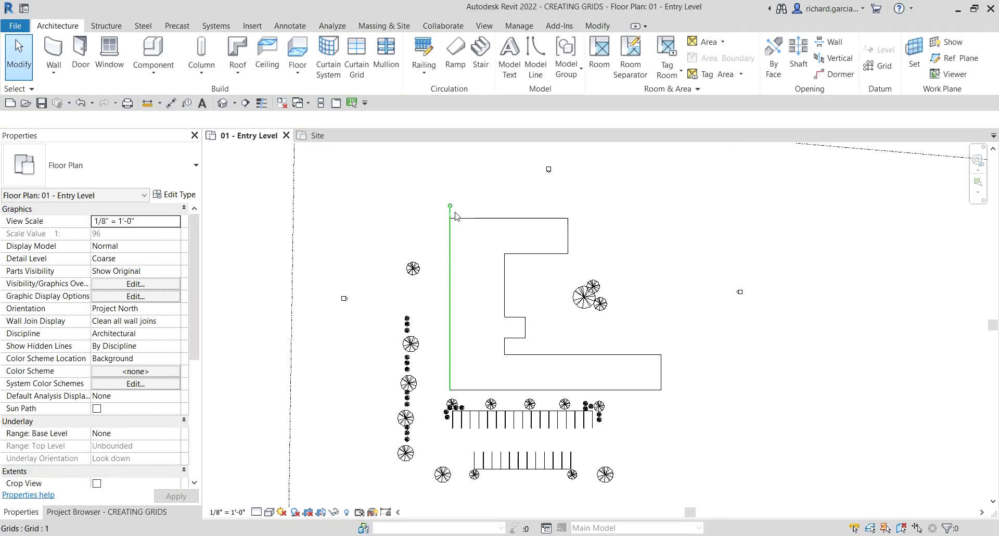
{"action": "left_click", "coordinate": [229, 512]}
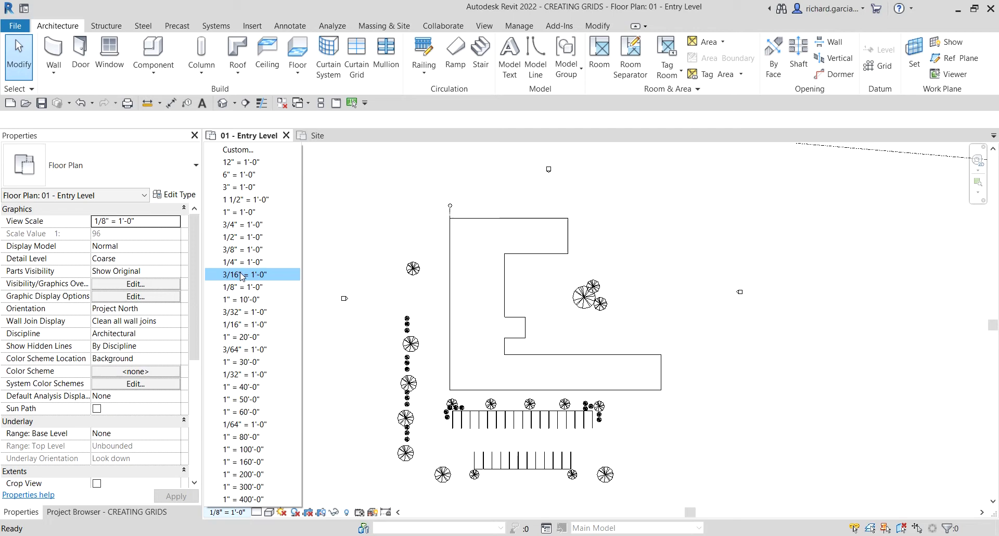
{"action": "left_click", "coordinate": [239, 325]}
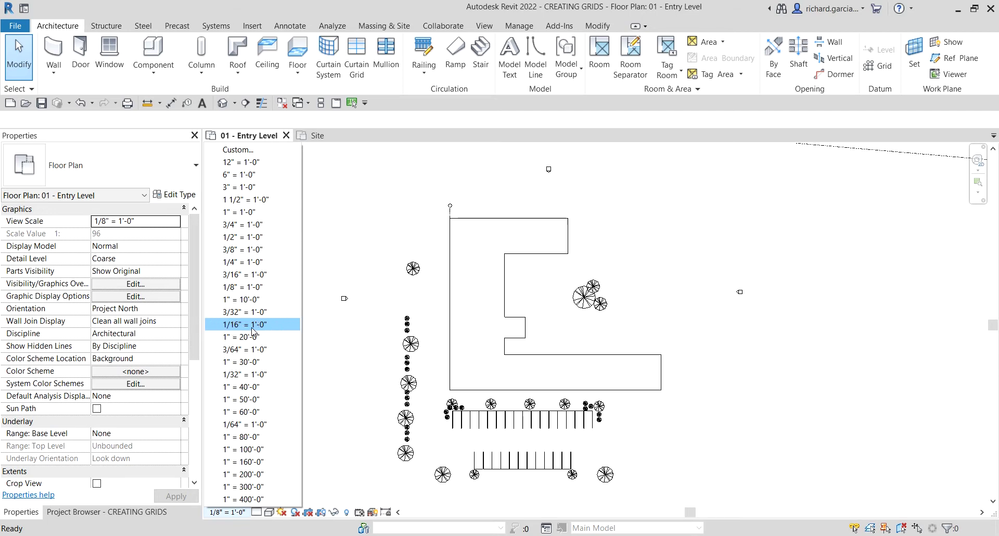
{"action": "left_click", "coordinate": [251, 324]}
{"action": "left_click", "coordinate": [452, 219]}
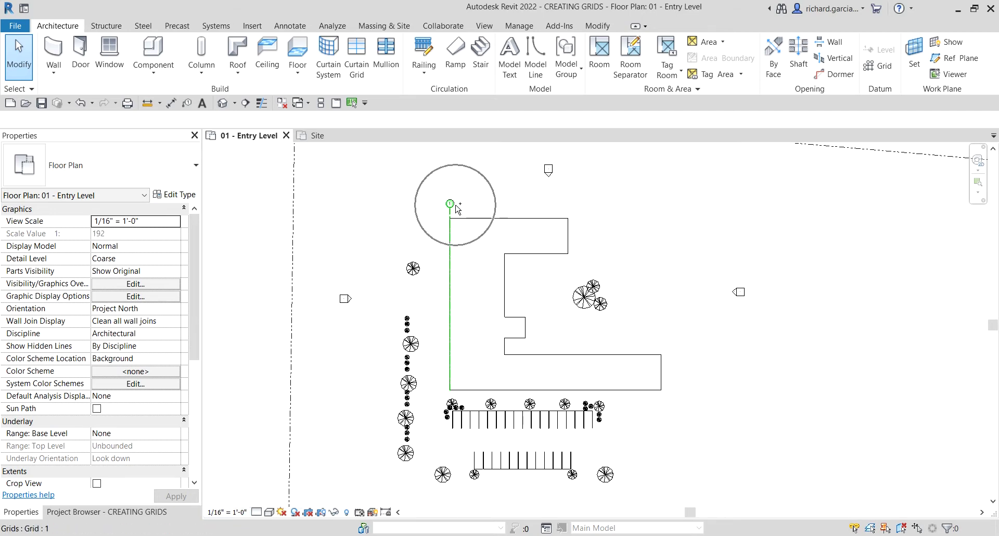
{"action": "scroll", "coordinate": [521, 303], "scroll_direction": "down", "scroll_amount": 1}
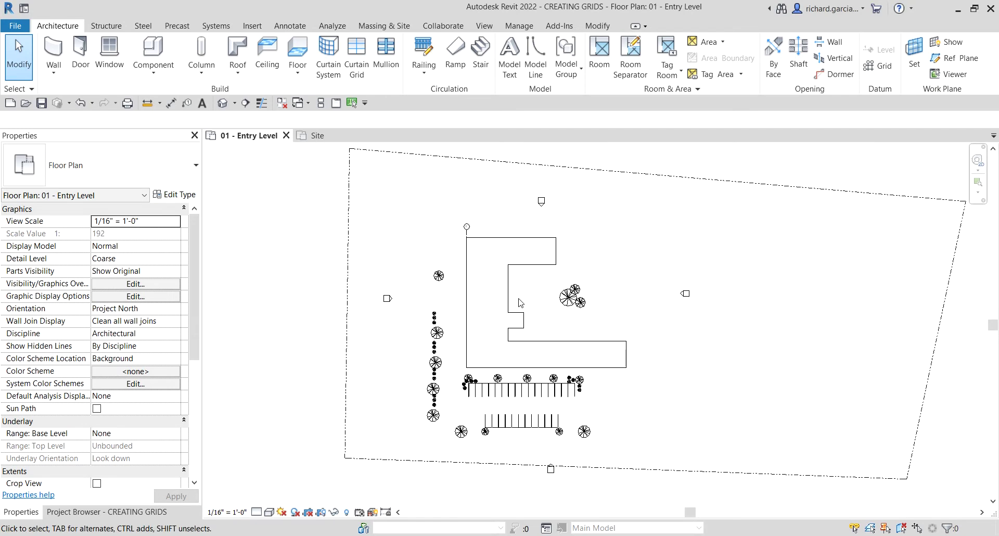
{"action": "scroll", "coordinate": [458, 221], "scroll_direction": "up", "scroll_amount": 4}
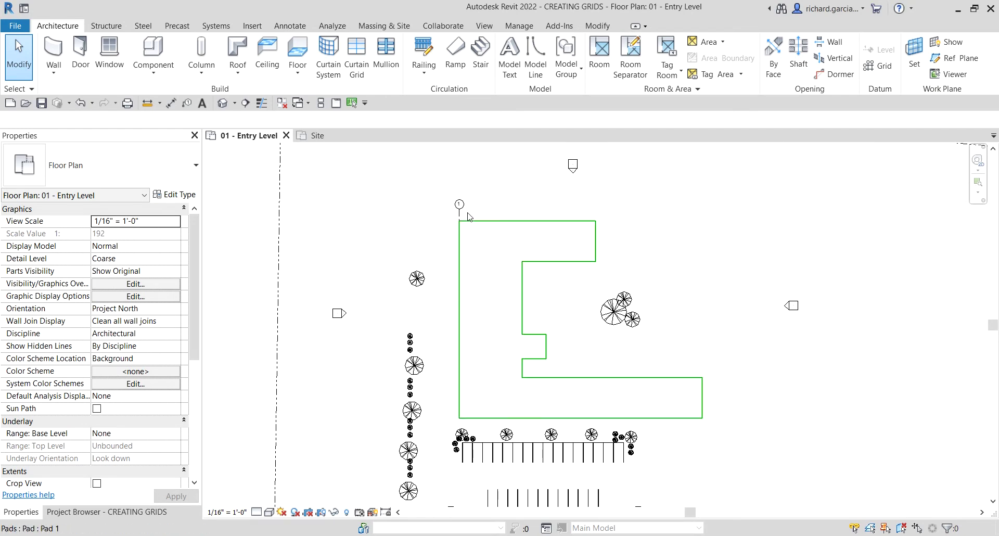
Step: Extend the lower end of grid 1 slightly below the building pad's bottom edge
{"action": "left_click", "coordinate": [456, 224]}
{"action": "scroll", "coordinate": [457, 224], "scroll_direction": "down", "scroll_amount": 2}
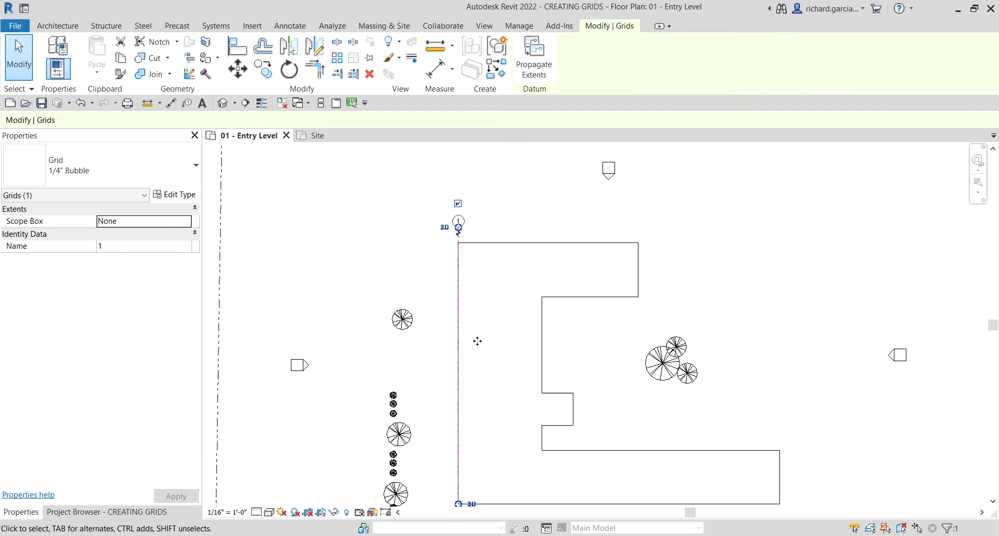
{"action": "middle_click_drag", "start_coordinate": [475, 341], "coordinate": [522, 240]}
{"action": "scroll", "coordinate": [478, 367], "scroll_direction": "up", "scroll_amount": 3}
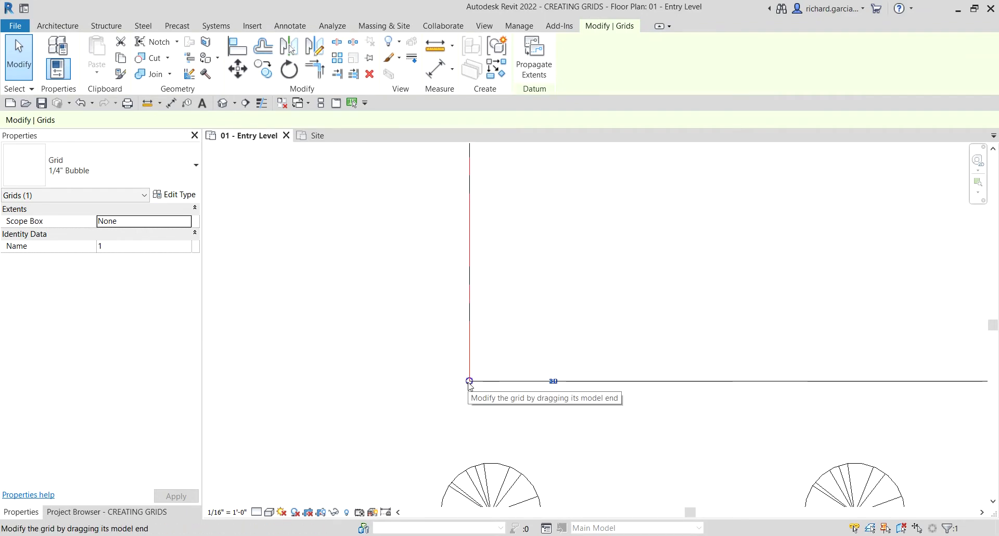
{"action": "left_click_drag", "start_coordinate": [470, 381], "coordinate": [462, 425]}
{"action": "scroll", "coordinate": [363, 382], "scroll_direction": "down", "scroll_amount": 3}
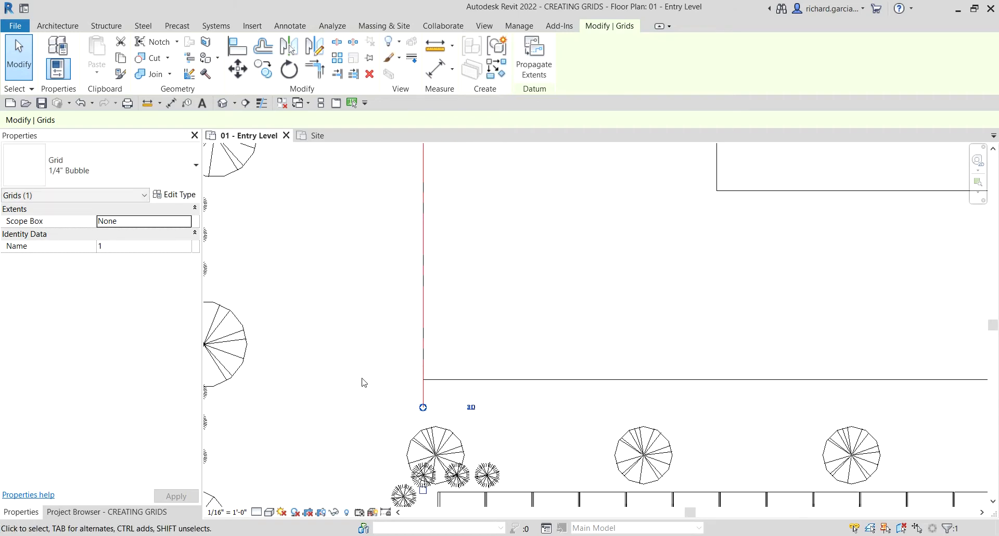
{"action": "left_click", "coordinate": [350, 388]}
Step: Show the grid bubble at the lower end of grid 1 as well
{"action": "scroll", "coordinate": [348, 388], "scroll_direction": "up", "scroll_amount": 3}
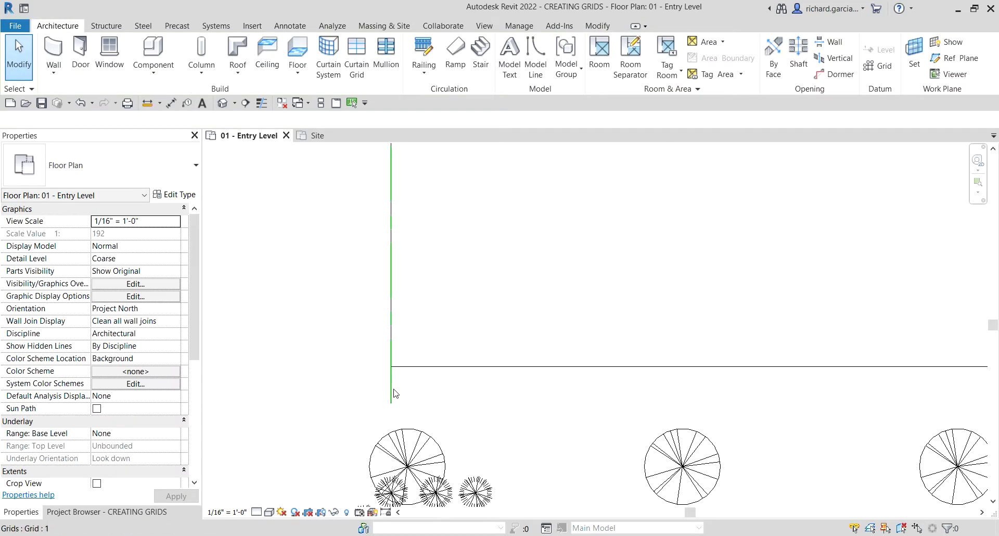
{"action": "left_click", "coordinate": [395, 393]}
{"action": "scroll", "coordinate": [395, 393], "scroll_direction": "down", "scroll_amount": 2}
{"action": "middle_click_drag", "start_coordinate": [491, 435], "coordinate": [450, 399]}
{"action": "scroll", "coordinate": [451, 400], "scroll_direction": "up", "scroll_amount": 2}
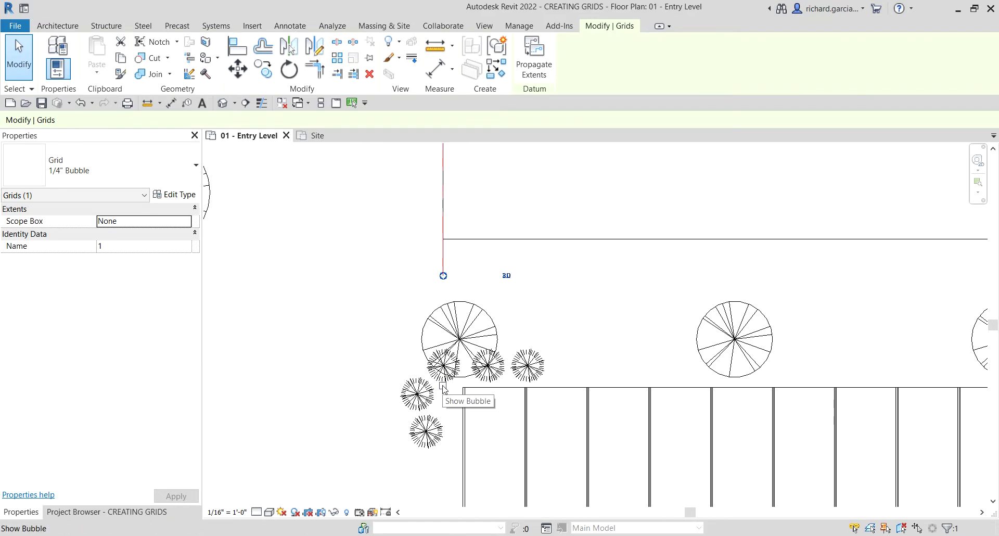
{"action": "scroll", "coordinate": [445, 382], "scroll_direction": "up", "scroll_amount": 4}
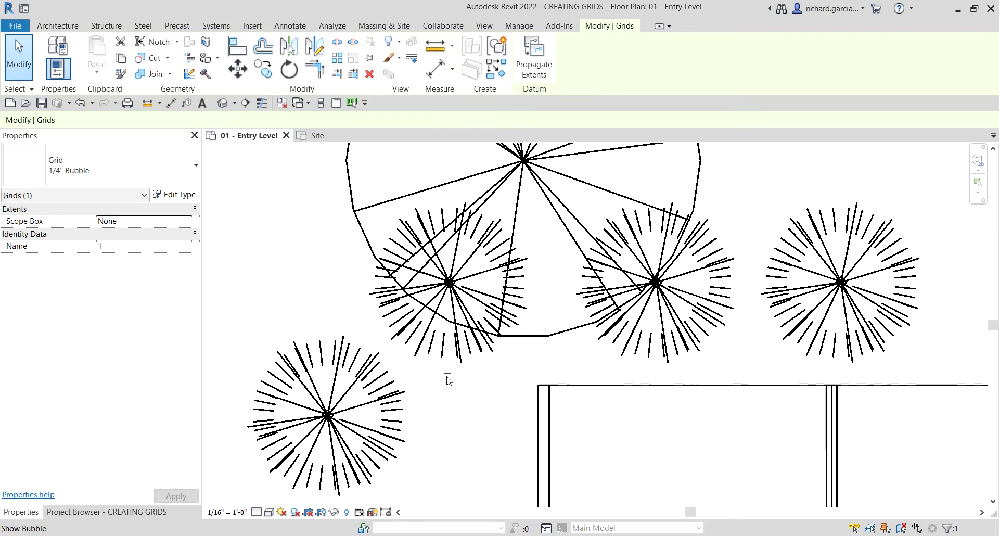
{"action": "scroll", "coordinate": [448, 379], "scroll_direction": "down", "scroll_amount": 5}
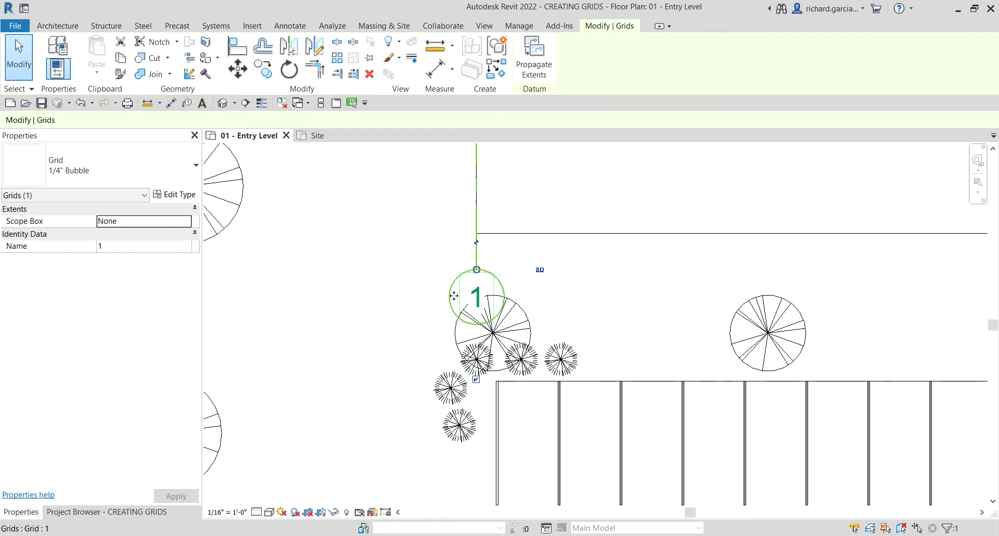
{"action": "scroll", "coordinate": [566, 364], "scroll_direction": "down", "scroll_amount": 3}
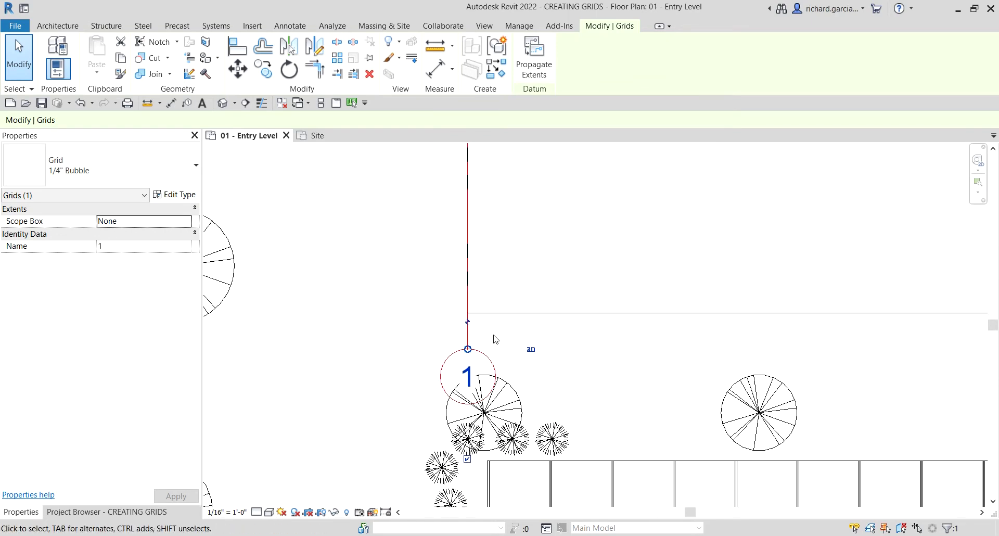
{"action": "scroll", "coordinate": [497, 340], "scroll_direction": "down", "scroll_amount": 3}
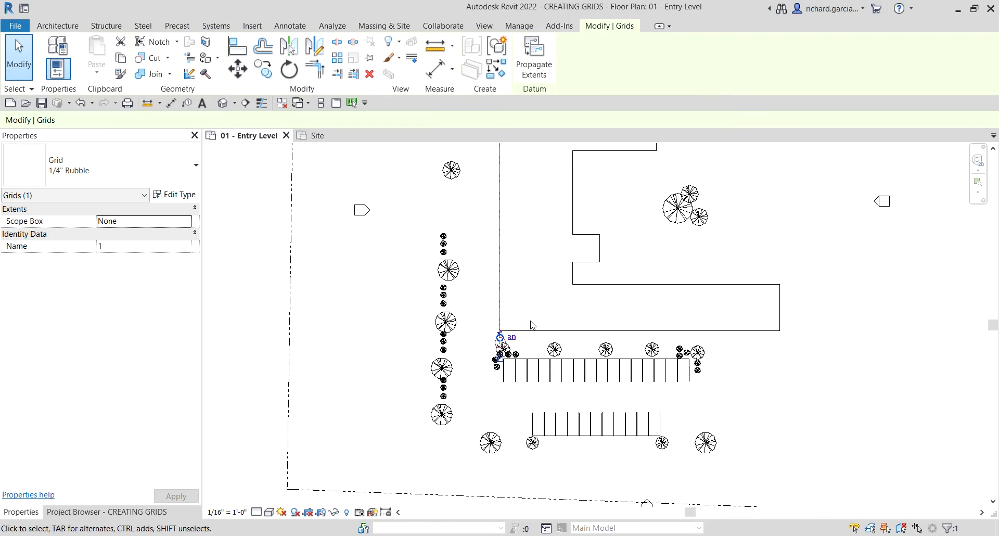
{"action": "left_click", "coordinate": [427, 214]}
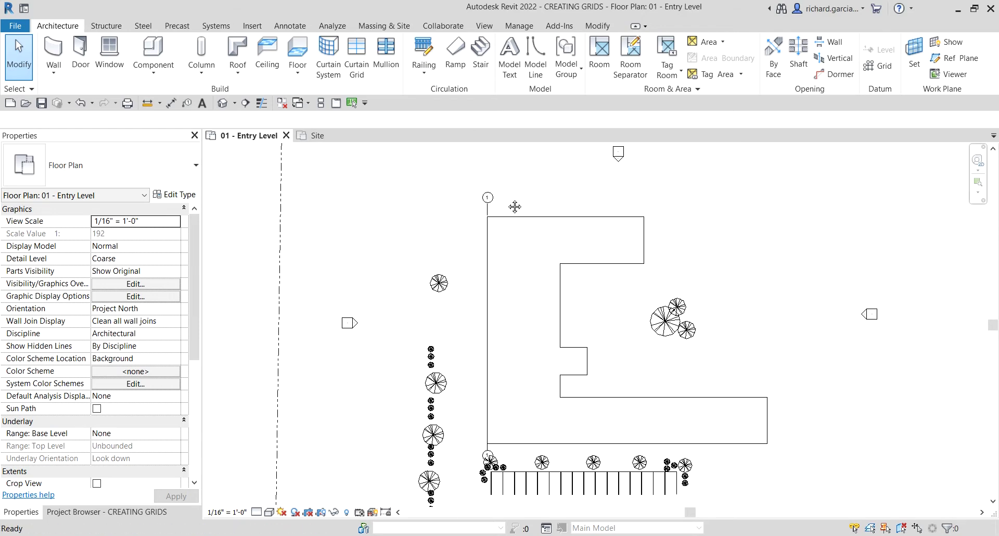
Step: Copy grid 1 horizontally with Constrain and Multiple enabled, placing three vertical grids across the pad's upper wing, the second near the inner vertical edge
{"action": "scroll", "coordinate": [500, 200], "scroll_direction": "up", "scroll_amount": 3}
{"action": "left_click", "coordinate": [478, 229]}
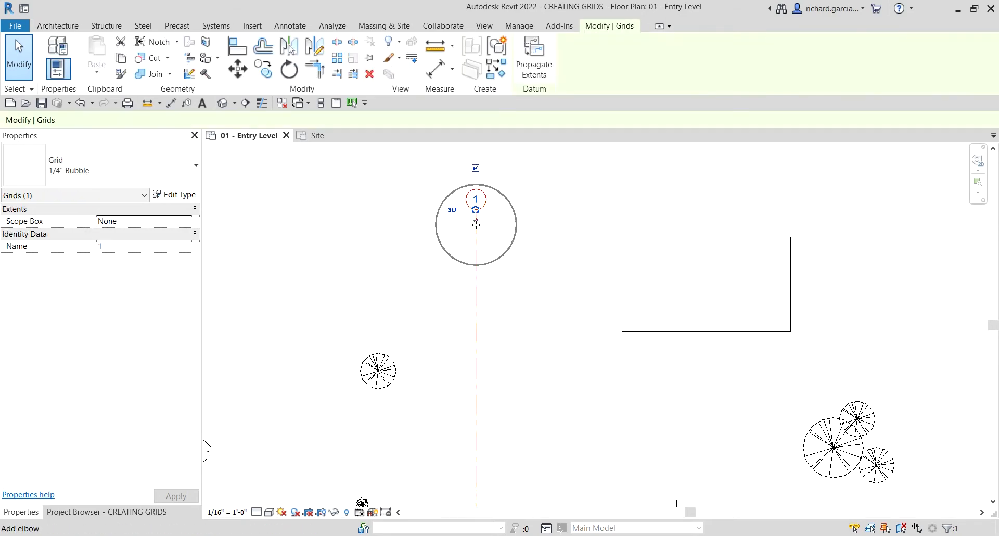
{"action": "left_click", "coordinate": [270, 72]}
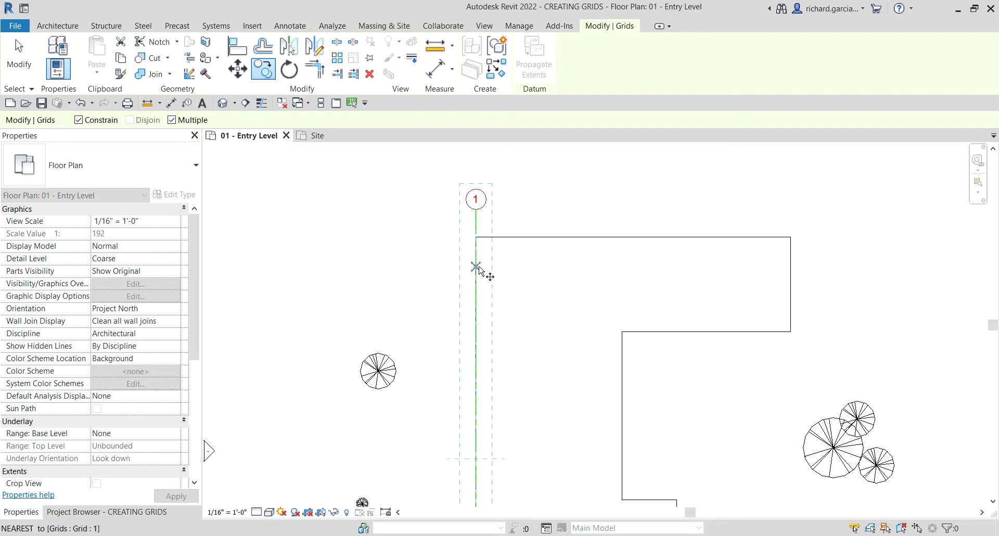
{"action": "left_click", "coordinate": [476, 239]}
{"action": "left_click", "coordinate": [538, 239]}
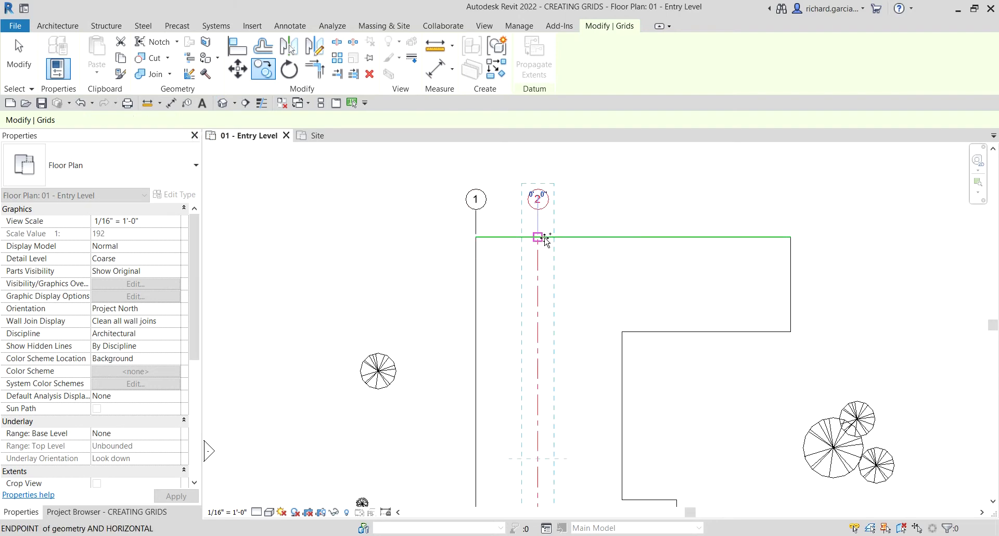
{"action": "left_click", "coordinate": [622, 238]}
{"action": "left_click", "coordinate": [706, 239]}
{"action": "middle_click_drag", "start_coordinate": [804, 268], "coordinate": [653, 258]}
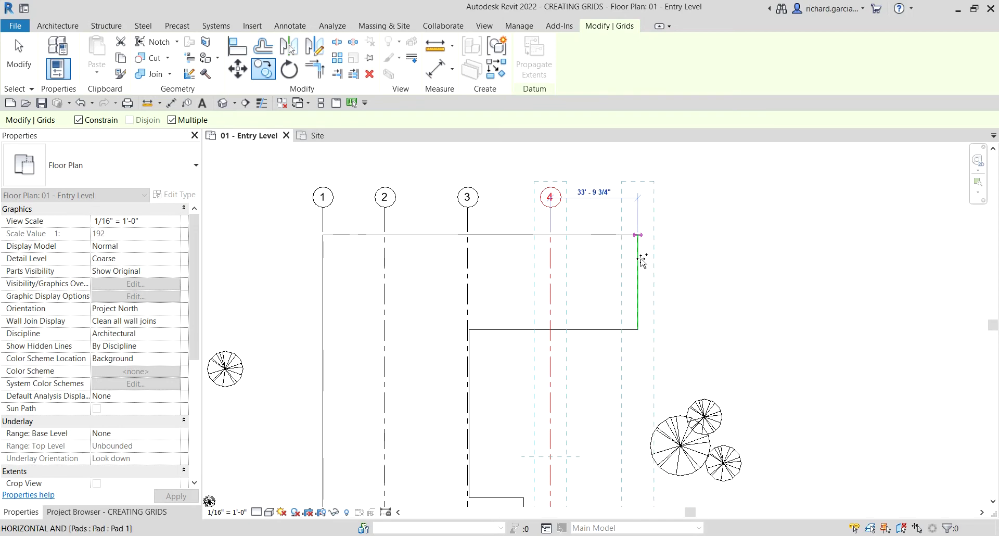
Step: Place three more horizontal grid copies, the first about 24' past grid 4 within the upper wing and two beyond its outer edge
{"action": "left_click", "coordinate": [613, 260]}
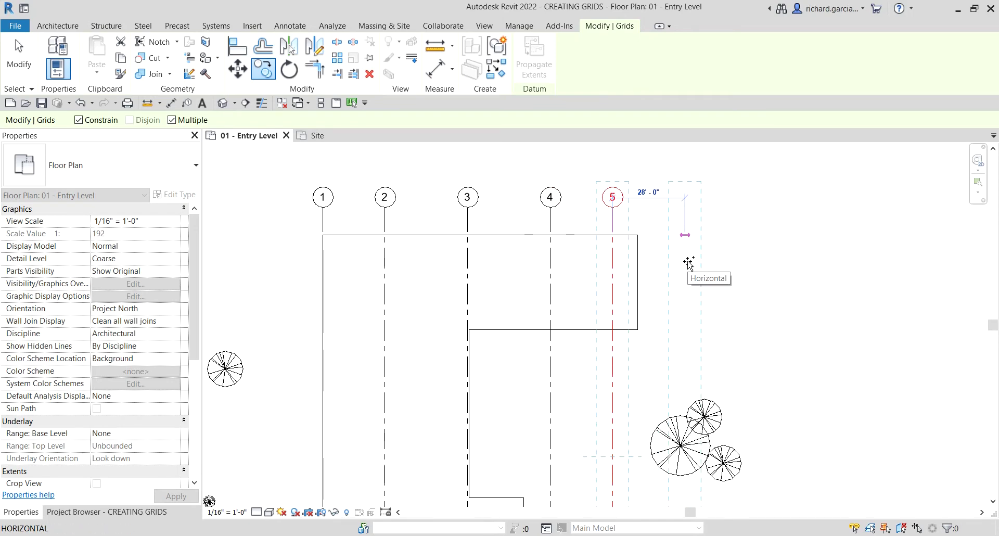
{"action": "middle_click_drag", "start_coordinate": [680, 262], "coordinate": [571, 270]}
{"action": "left_click", "coordinate": [564, 260]}
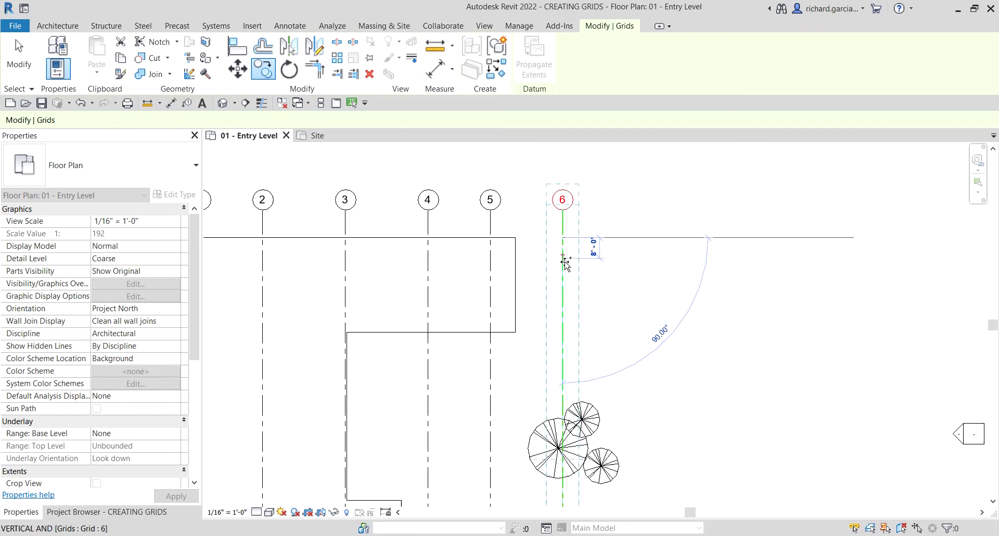
{"action": "left_click", "coordinate": [649, 262]}
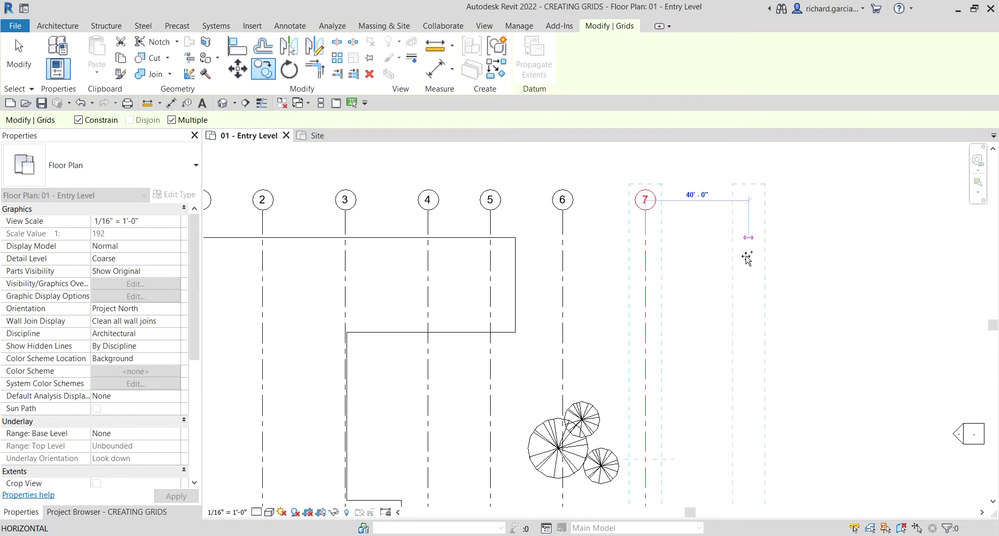
Step: Place the next grid copy exactly 30' beyond grid 7
{"action": "scroll", "coordinate": [728, 260], "scroll_direction": "up", "scroll_amount": 3}
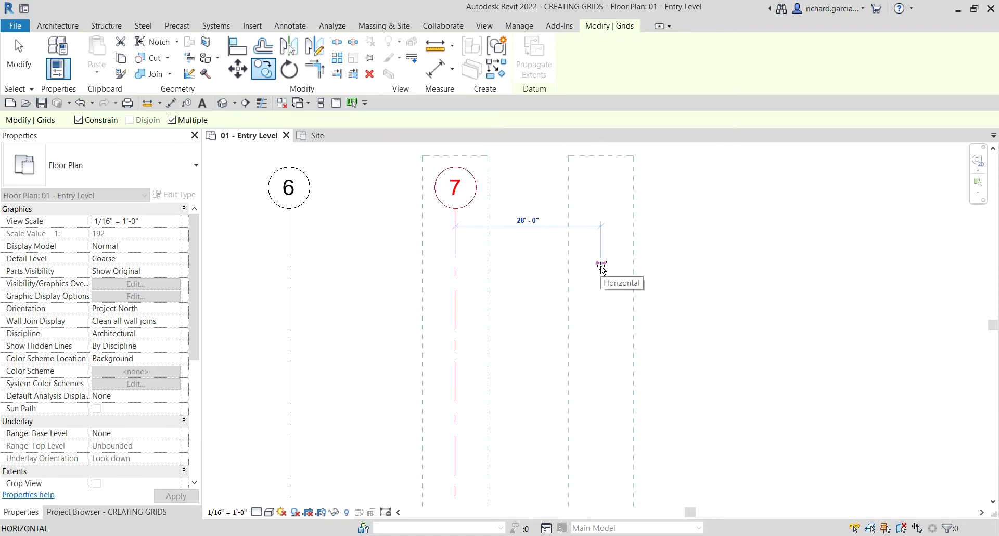
{"action": "type", "text": "30"}
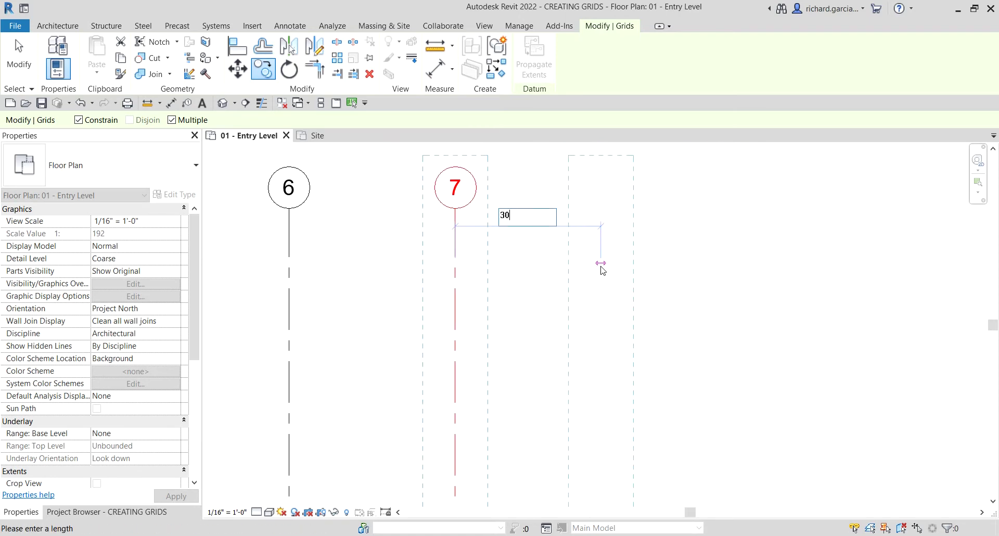
{"action": "key", "text": "Return"}
{"action": "scroll", "coordinate": [611, 270], "scroll_direction": "down", "scroll_amount": 3}
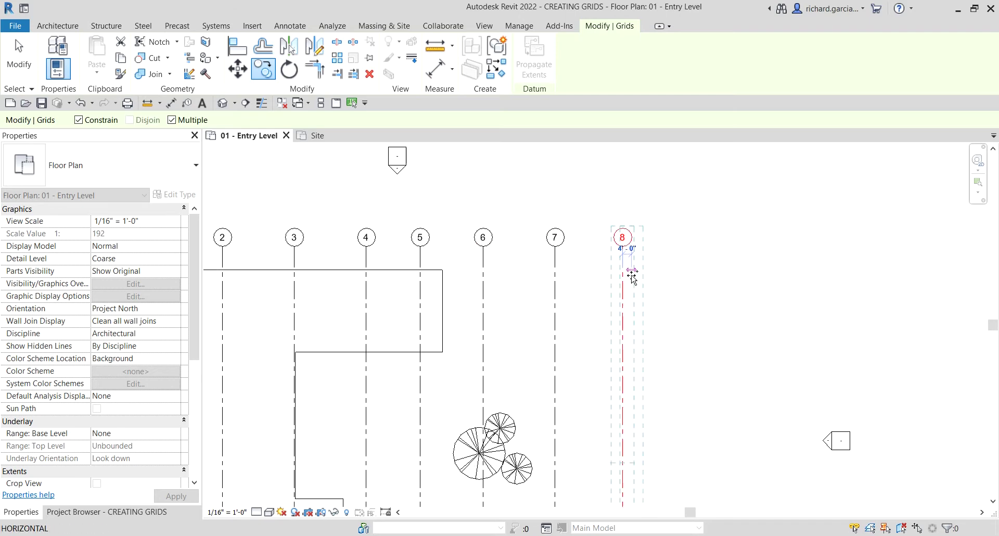
Step: Place two more grid copies beyond grid 8, spaced about 36' and 40' apart, and end the copying
{"action": "mouse_move", "coordinate": [631, 275]}
{"action": "middle_mouse_down"}
{"action": "mouse_move", "coordinate": [616, 284]}
{"action": "mouse_move", "coordinate": [613, 272]}
{"action": "middle_mouse_up"}
{"action": "left_click", "coordinate": [617, 271]}
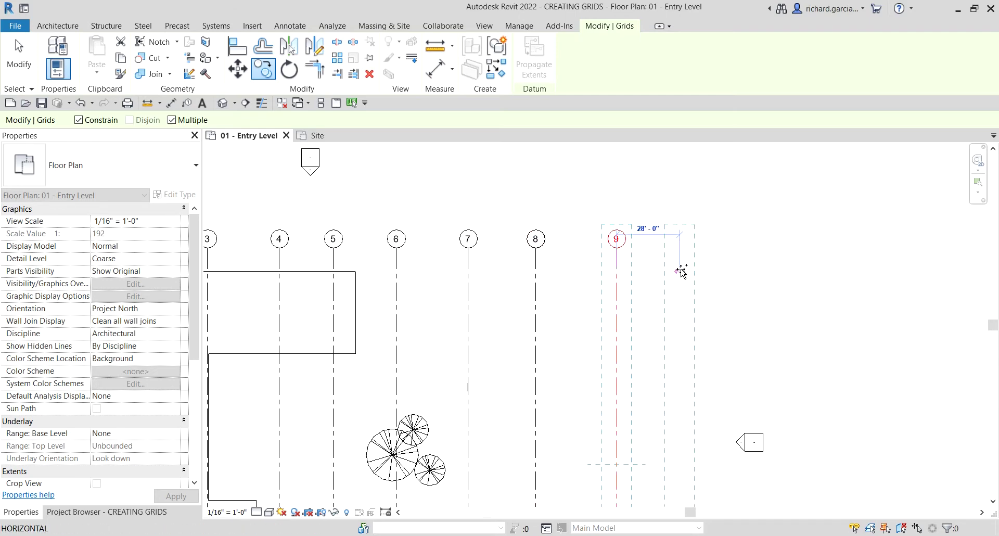
{"action": "left_click", "coordinate": [703, 272]}
{"action": "scroll", "coordinate": [731, 286], "scroll_direction": "down", "scroll_amount": 2}
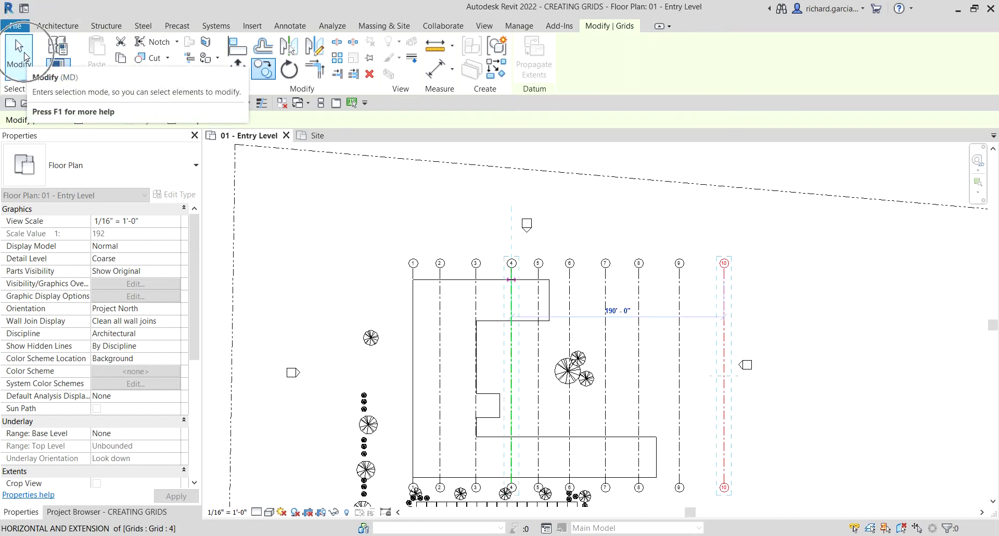
{"action": "left_click", "coordinate": [21, 54]}
Step: Align grid 6 with the outer vertical edge of the building pad's upper wing
{"action": "scroll", "coordinate": [404, 299], "scroll_direction": "up", "scroll_amount": 3}
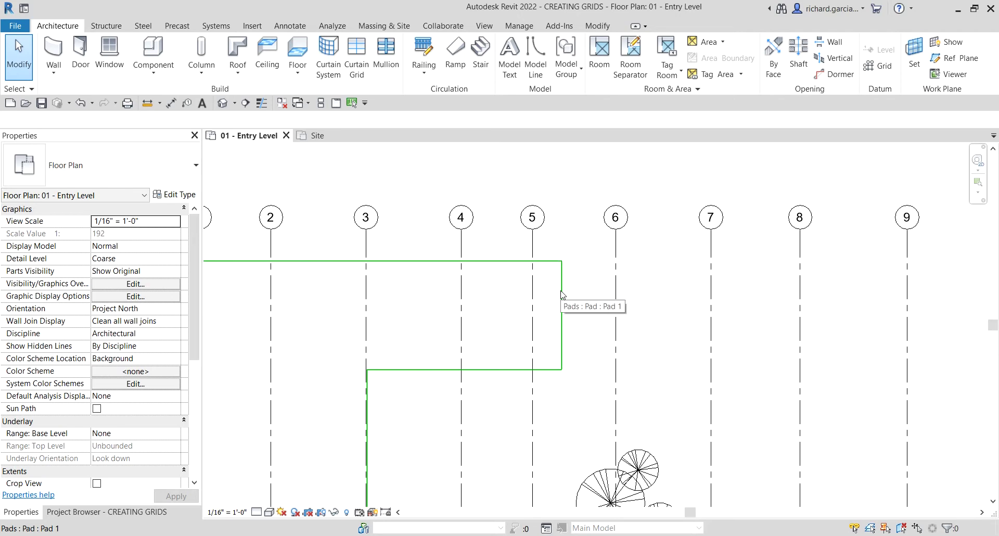
{"action": "left_click", "coordinate": [597, 25]}
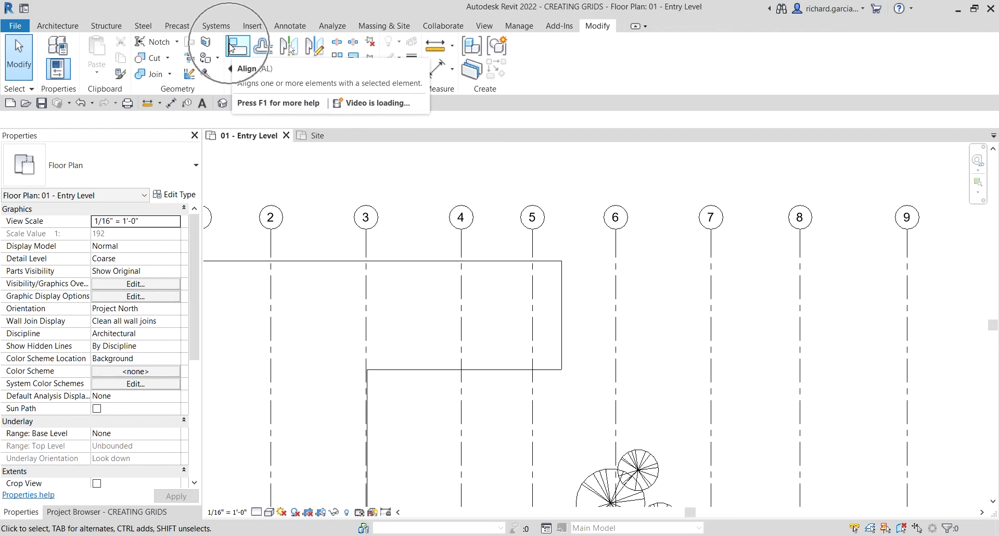
{"action": "left_click", "coordinate": [238, 47]}
{"action": "left_click", "coordinate": [561, 288]}
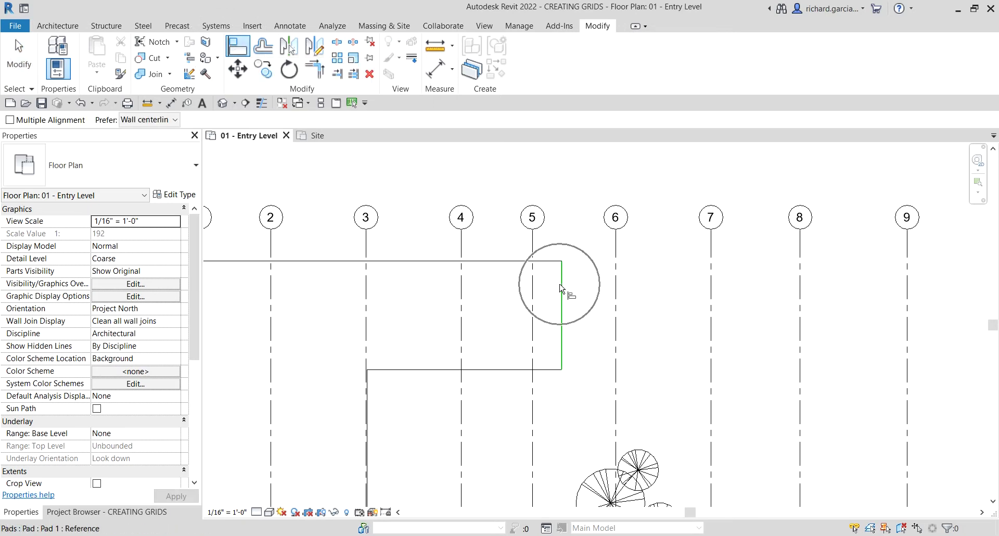
{"action": "left_click", "coordinate": [615, 286]}
{"action": "scroll", "coordinate": [609, 294], "scroll_direction": "down", "scroll_amount": 2}
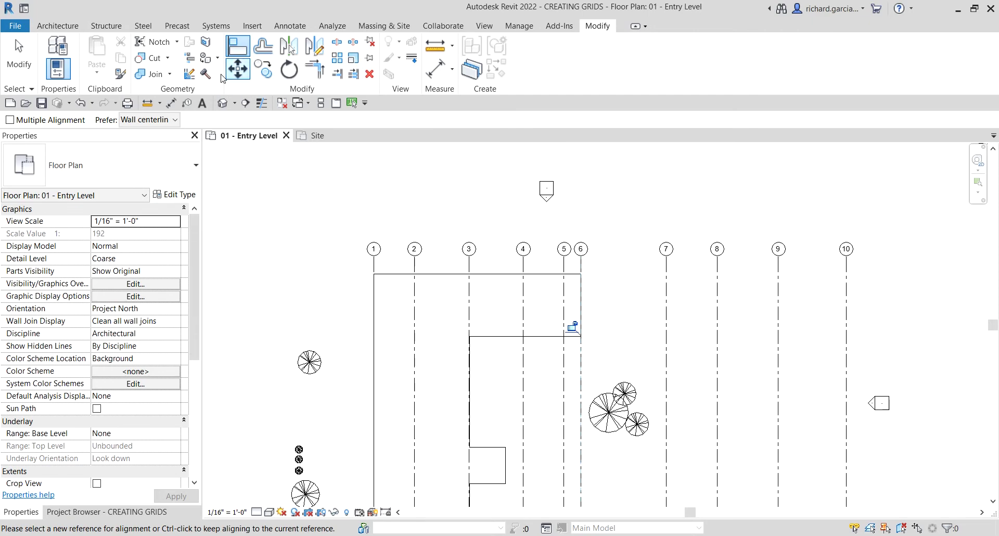
Step: Place a continuous aligned dimension string across grids 1 to 6, above the upper grid bubbles
{"action": "left_click", "coordinate": [172, 104]}
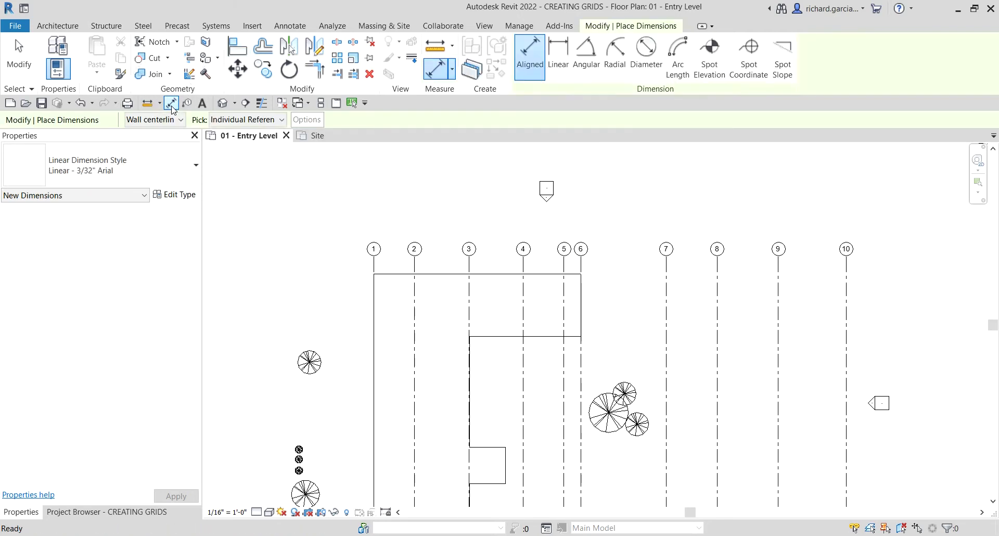
{"action": "scroll", "coordinate": [396, 232], "scroll_direction": "up", "scroll_amount": 4}
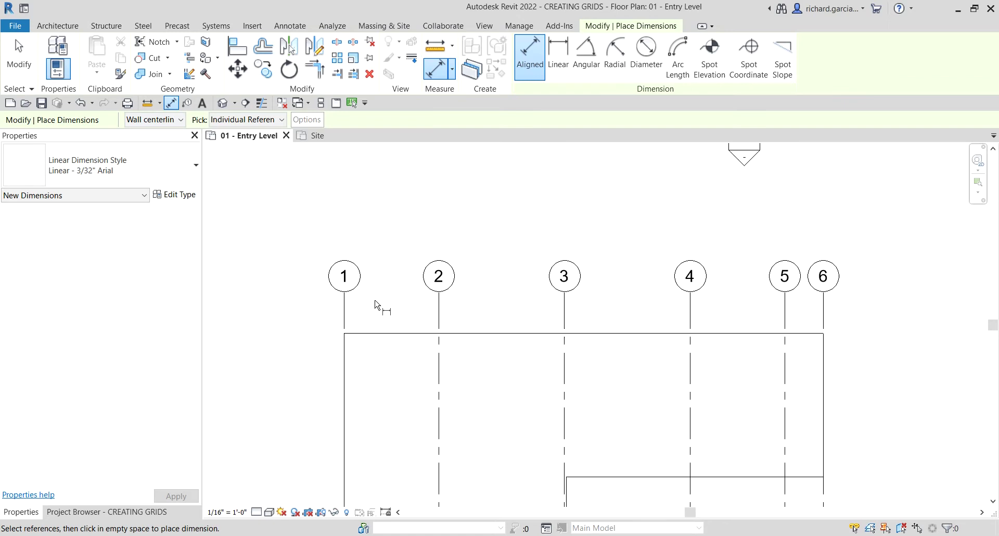
{"action": "left_click", "coordinate": [345, 319]}
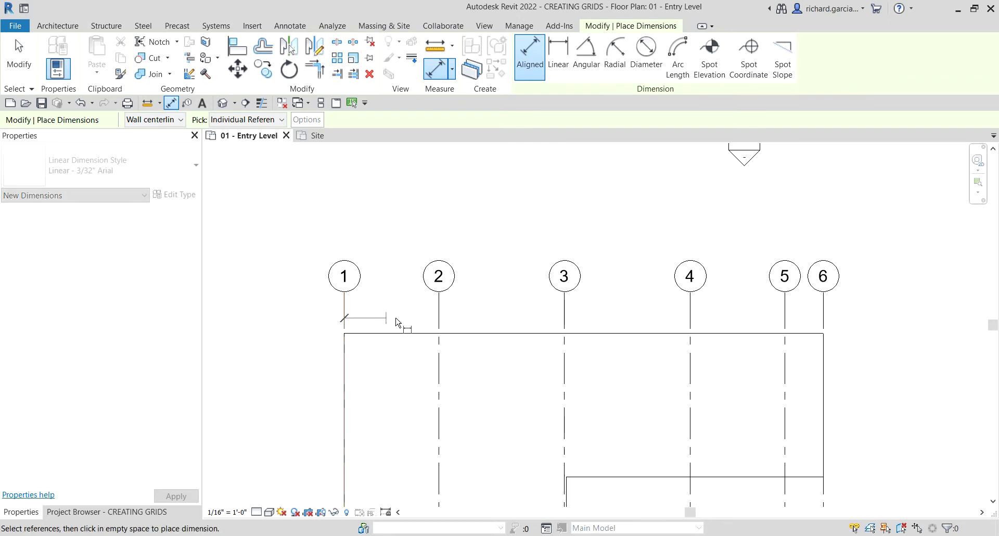
{"action": "left_click", "coordinate": [440, 318]}
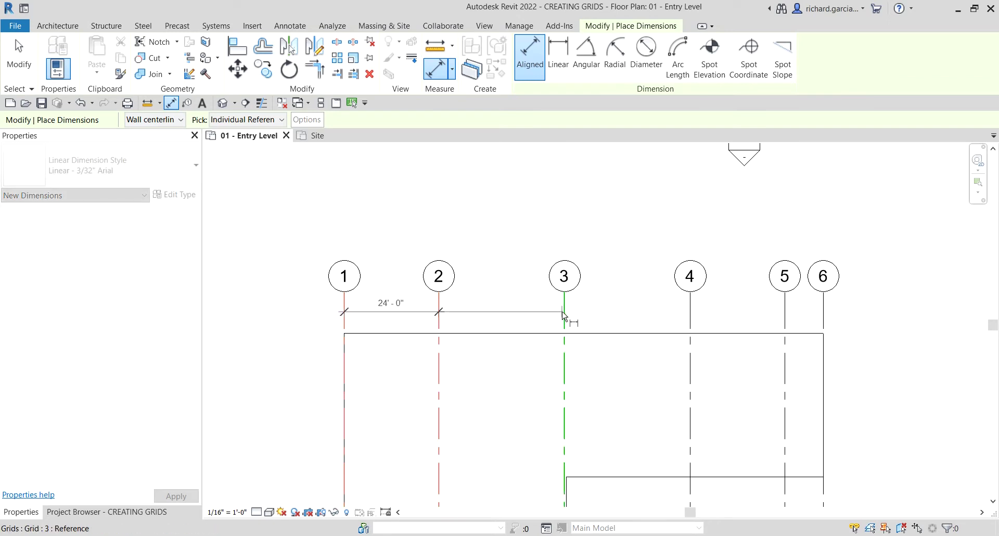
{"action": "left_click", "coordinate": [564, 315]}
{"action": "left_click", "coordinate": [690, 324]}
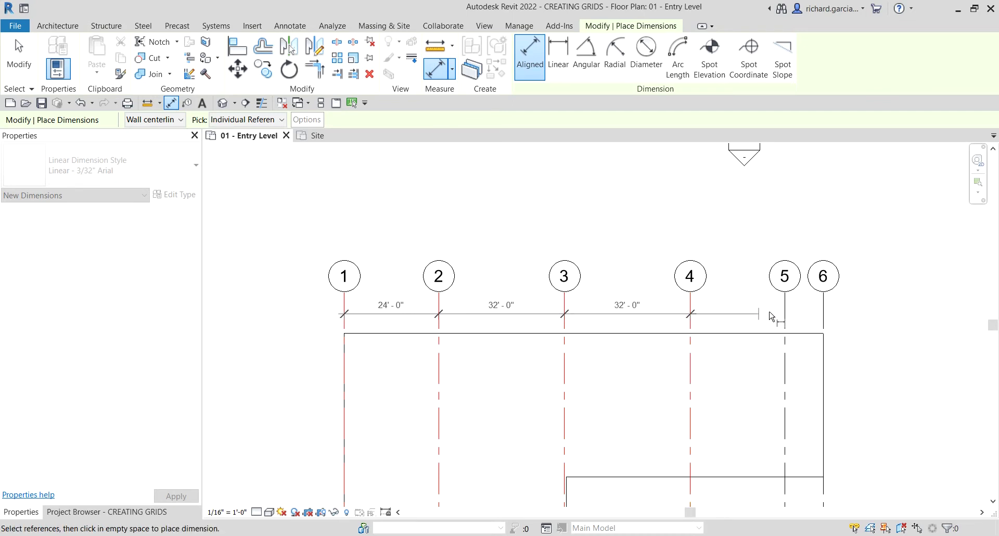
{"action": "left_click", "coordinate": [785, 315]}
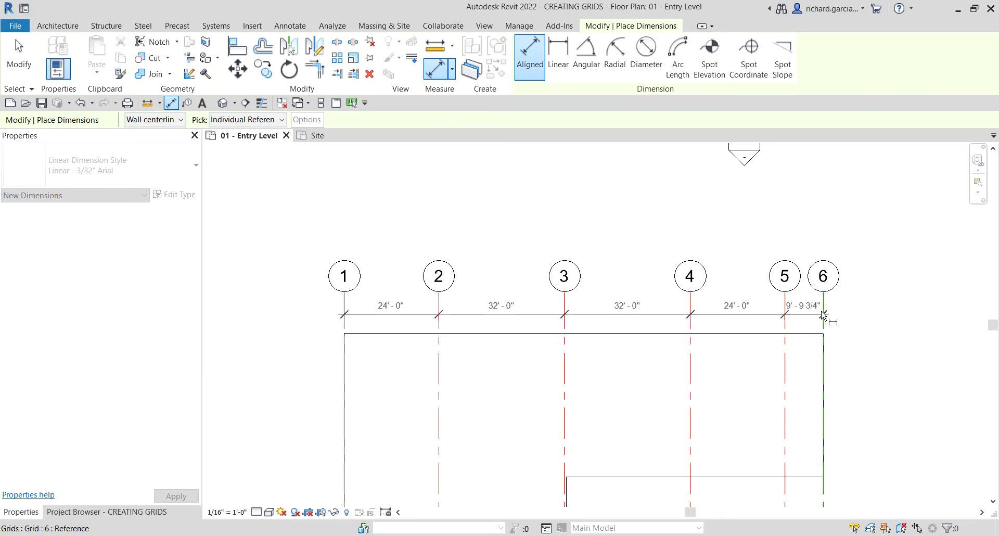
{"action": "left_click", "coordinate": [823, 315]}
{"action": "middle_click_drag", "start_coordinate": [775, 315], "coordinate": [666, 379]}
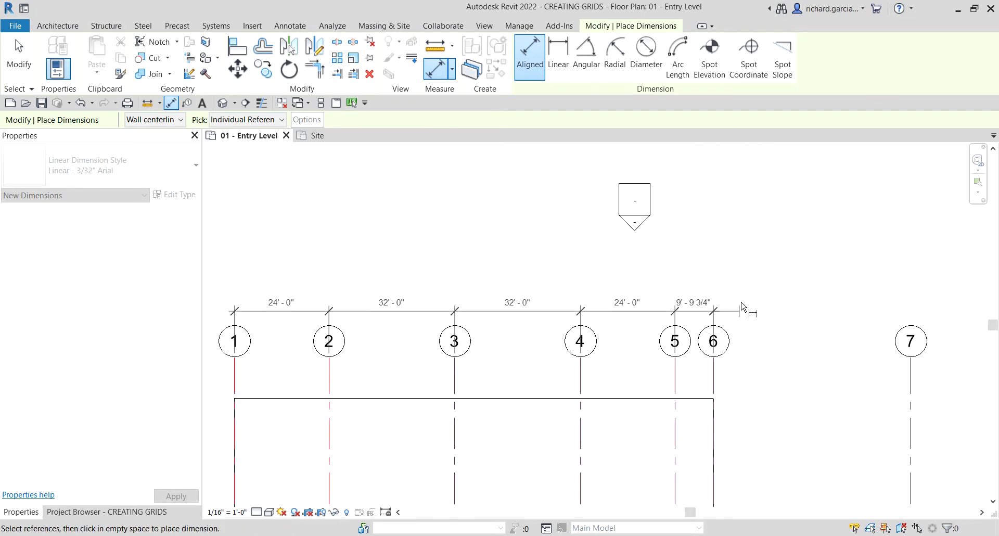
{"action": "left_click", "coordinate": [770, 290]}
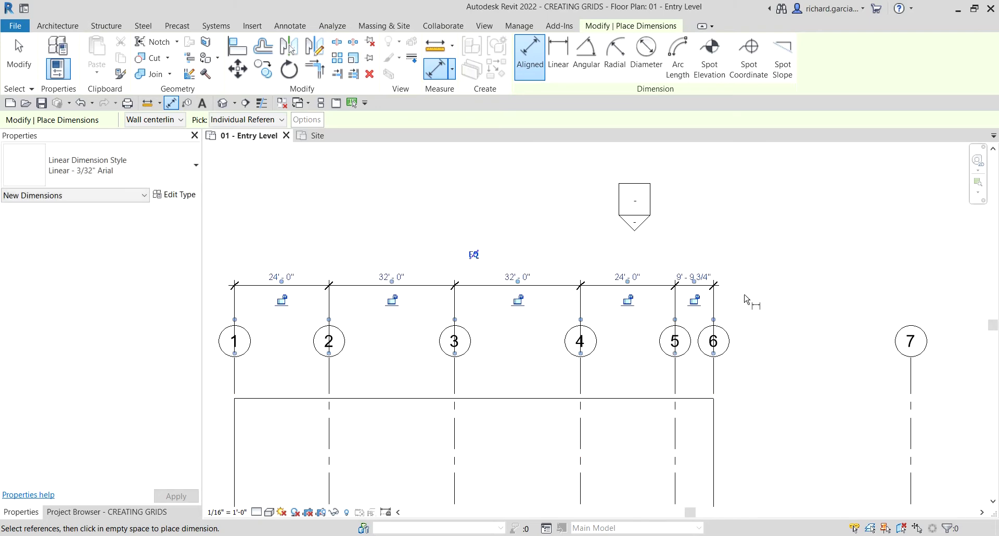
Step: Turn on dimension equality for the string across grids 1 to 6 to space them evenly, and end dimensioning
{"action": "scroll", "coordinate": [475, 265], "scroll_direction": "up", "scroll_amount": 3}
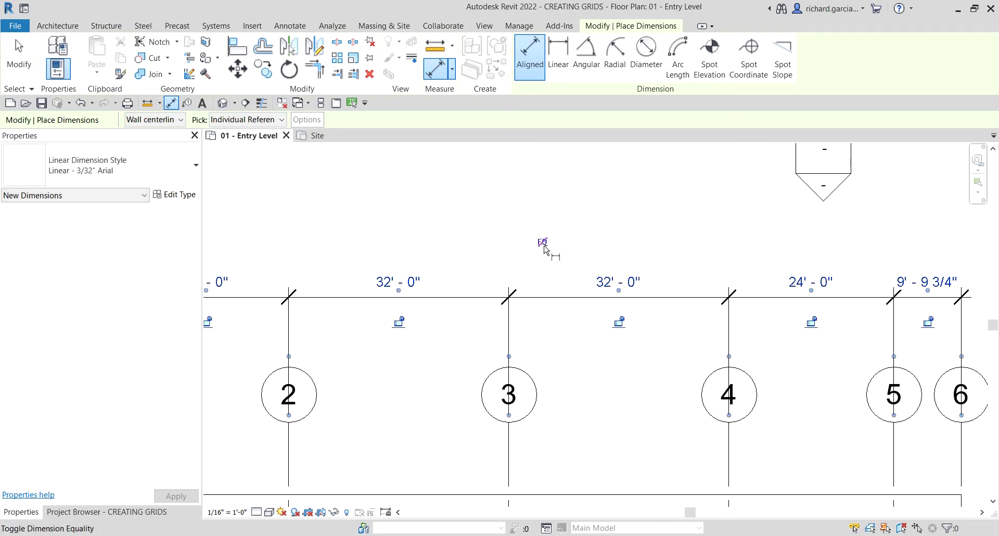
{"action": "scroll", "coordinate": [544, 246], "scroll_direction": "down", "scroll_amount": 3}
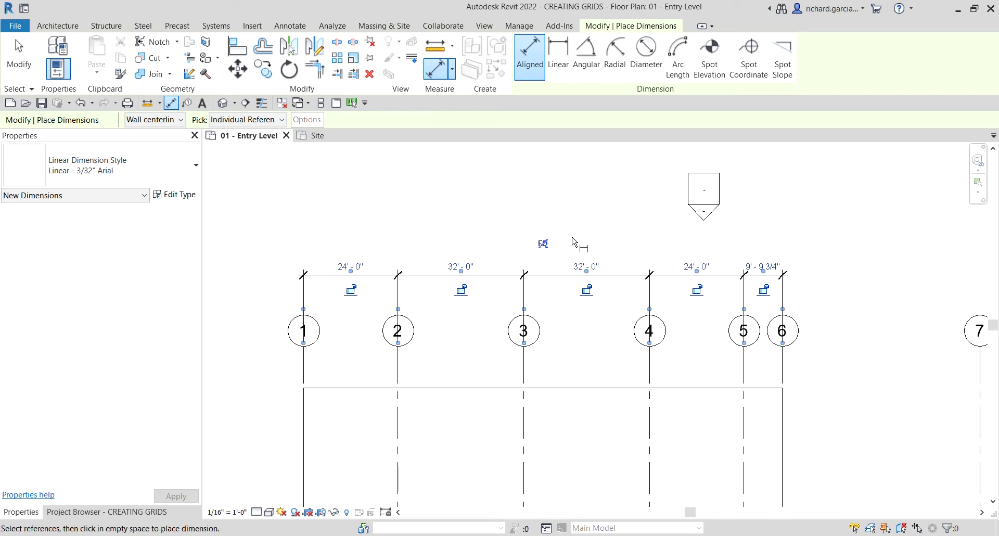
{"action": "scroll", "coordinate": [546, 248], "scroll_direction": "up", "scroll_amount": 2}
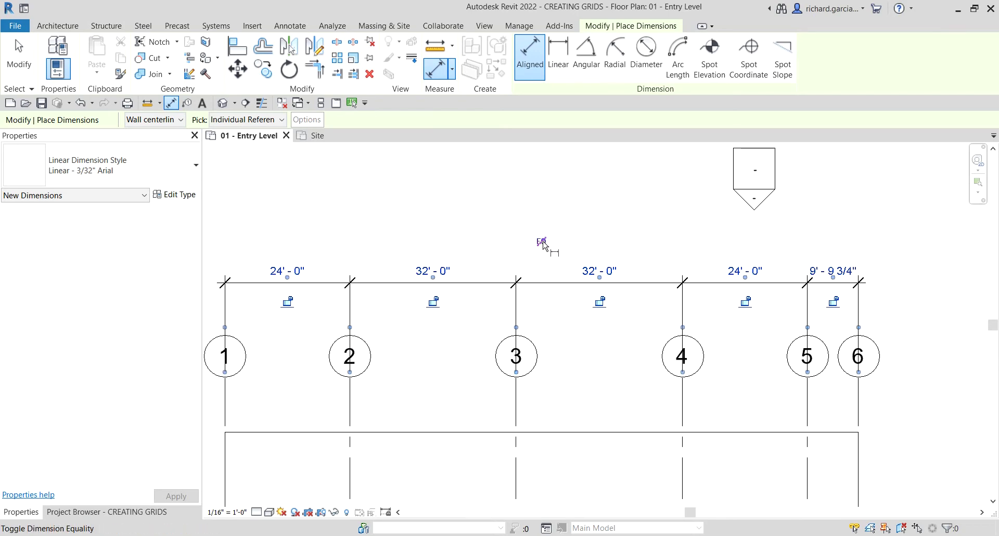
{"action": "left_click", "coordinate": [543, 244]}
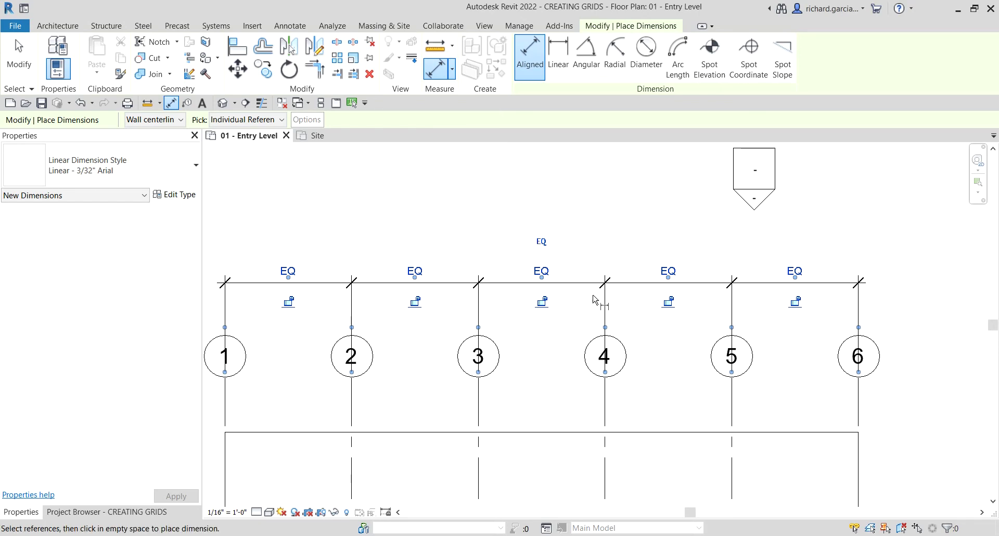
{"action": "scroll", "coordinate": [598, 295], "scroll_direction": "down", "scroll_amount": 3}
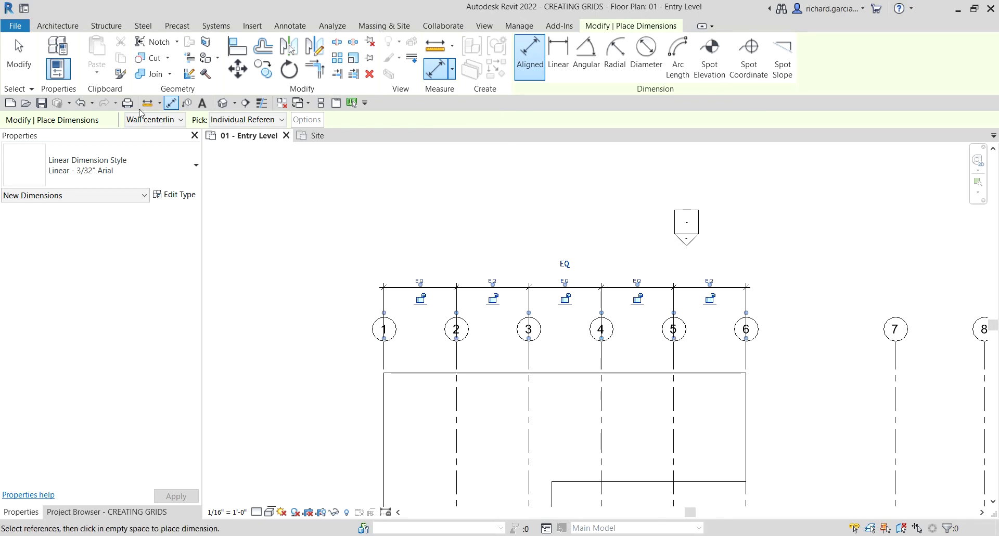
{"action": "left_click", "coordinate": [19, 57]}
Step: Place a second aligned dimension string across grids 6 to 10, in line with the first string, and end dimensioning
{"action": "scroll", "coordinate": [312, 162], "scroll_direction": "down", "scroll_amount": 2}
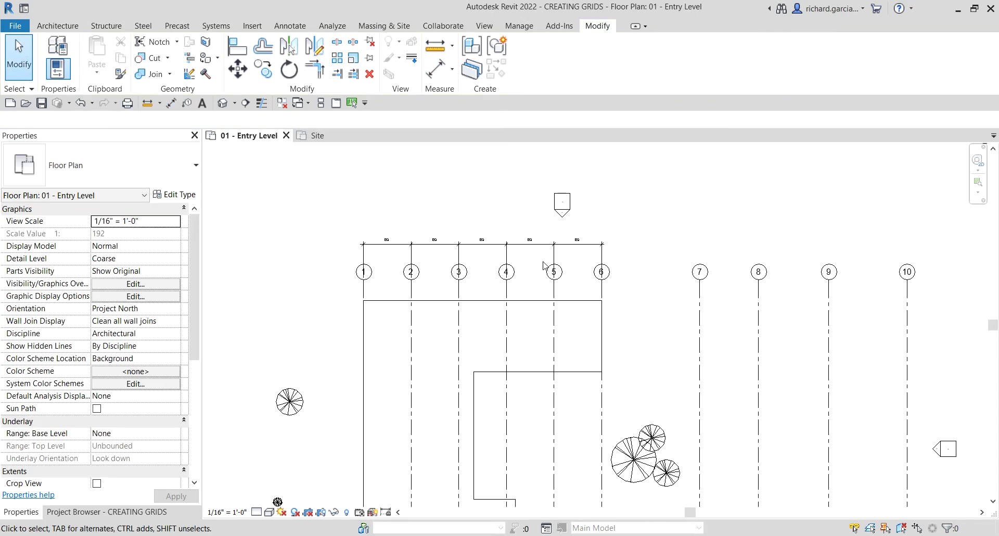
{"action": "middle_click_drag", "start_coordinate": [637, 303], "coordinate": [500, 272]}
{"action": "scroll", "coordinate": [596, 281], "scroll_direction": "up", "scroll_amount": 2}
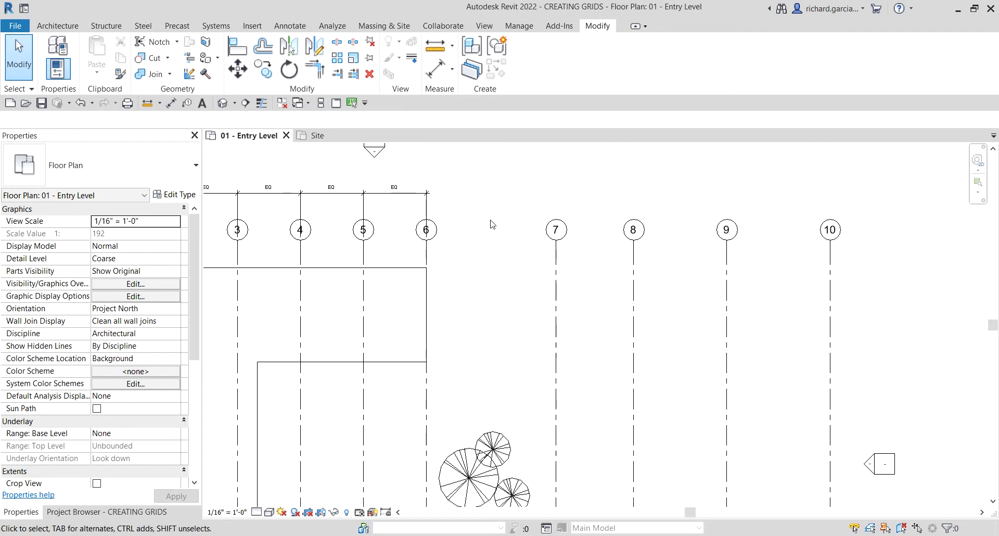
{"action": "left_click", "coordinate": [171, 103]}
{"action": "scroll", "coordinate": [468, 279], "scroll_direction": "up", "scroll_amount": 2}
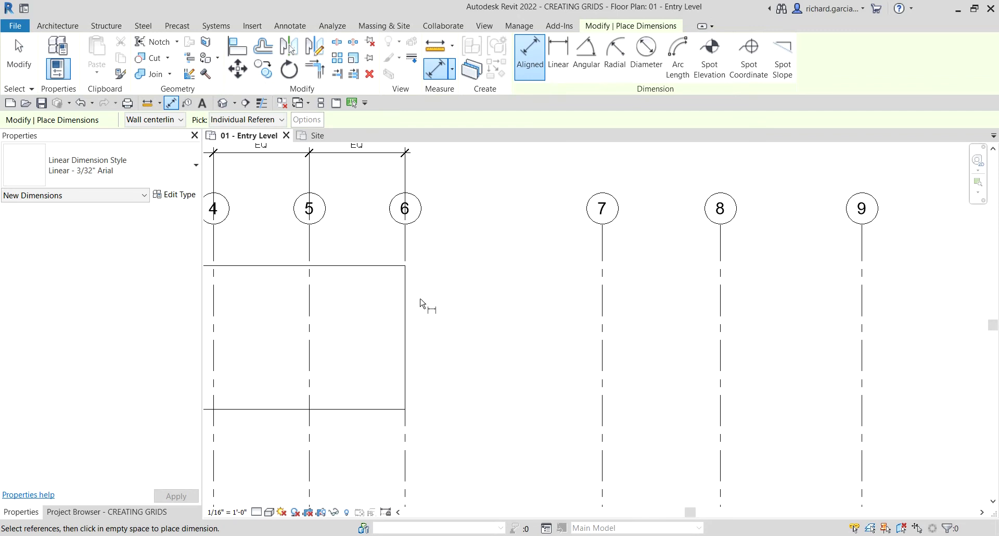
{"action": "left_click", "coordinate": [406, 307]}
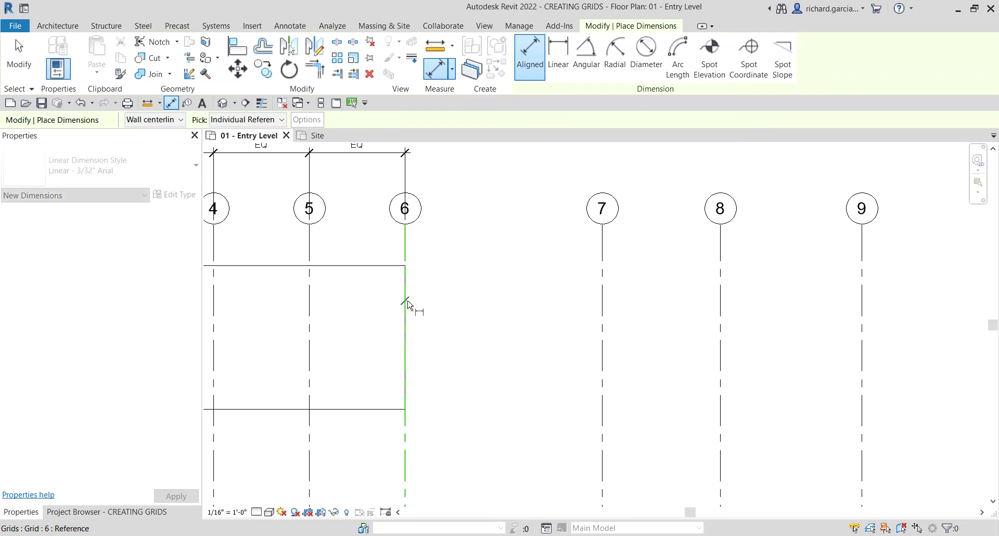
{"action": "left_click", "coordinate": [602, 305]}
{"action": "left_click", "coordinate": [720, 312]}
{"action": "middle_click_drag", "start_coordinate": [720, 312], "coordinate": [494, 320]}
{"action": "left_click", "coordinate": [643, 309]}
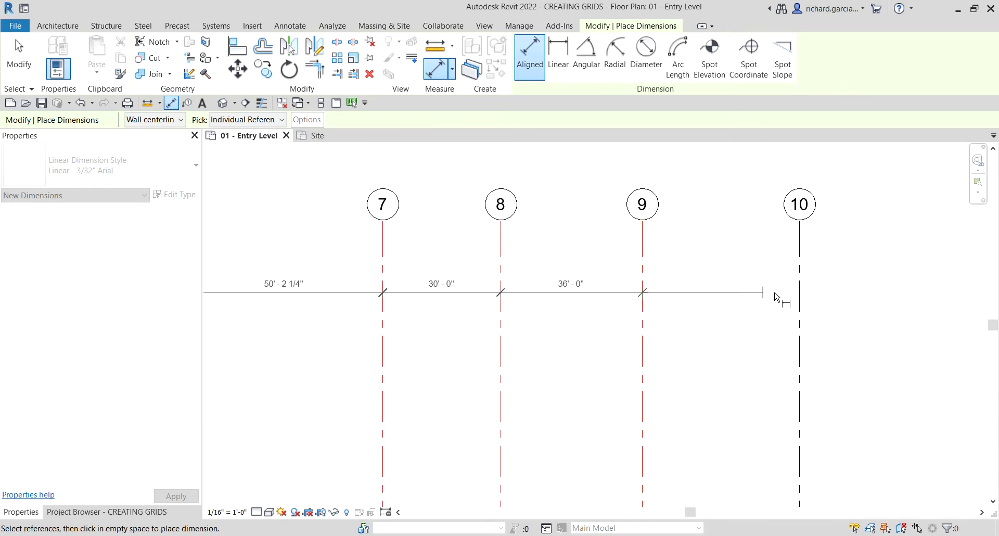
{"action": "left_click", "coordinate": [799, 319]}
{"action": "scroll", "coordinate": [830, 290], "scroll_direction": "down", "scroll_amount": 2}
{"action": "middle_click_drag", "start_coordinate": [829, 289], "coordinate": [790, 341]}
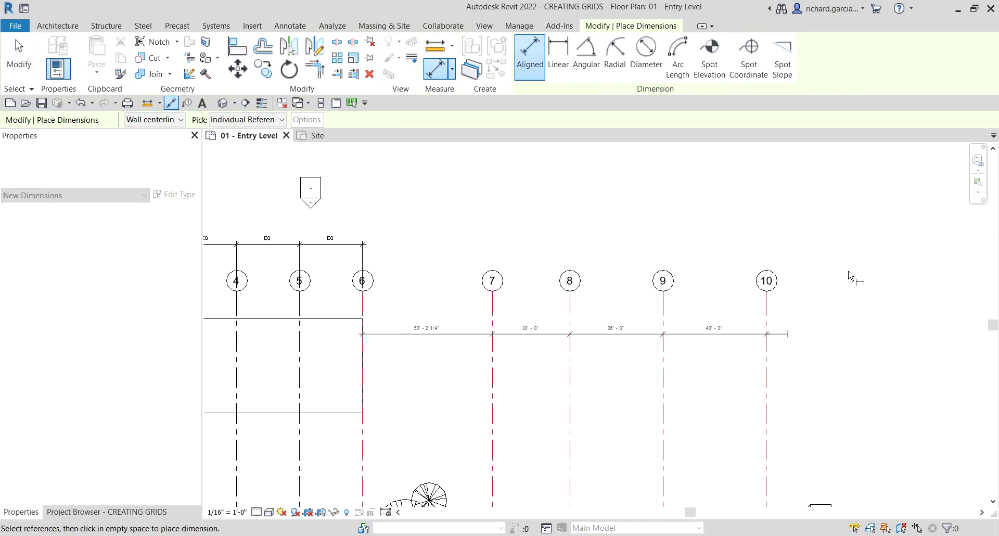
{"action": "left_click", "coordinate": [858, 247]}
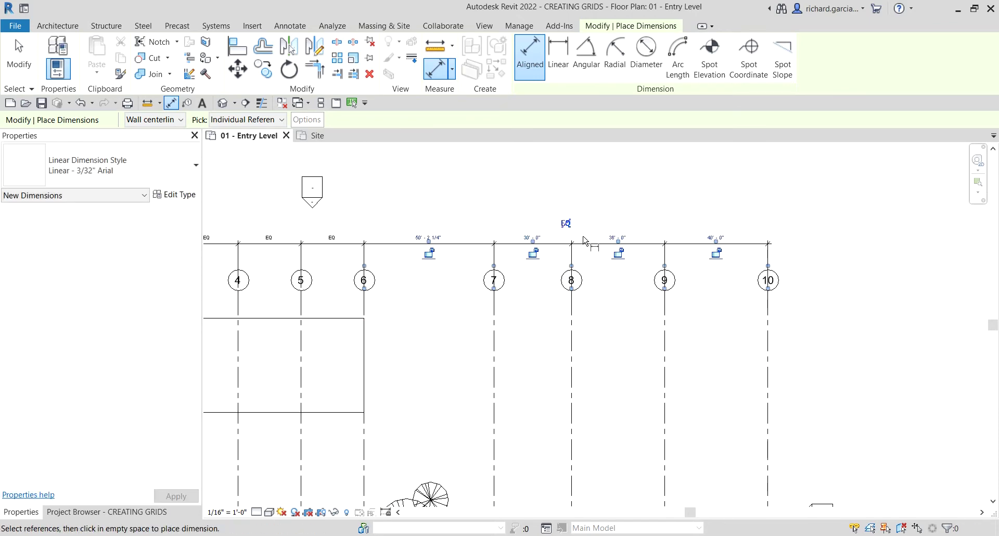
{"action": "left_click", "coordinate": [28, 66]}
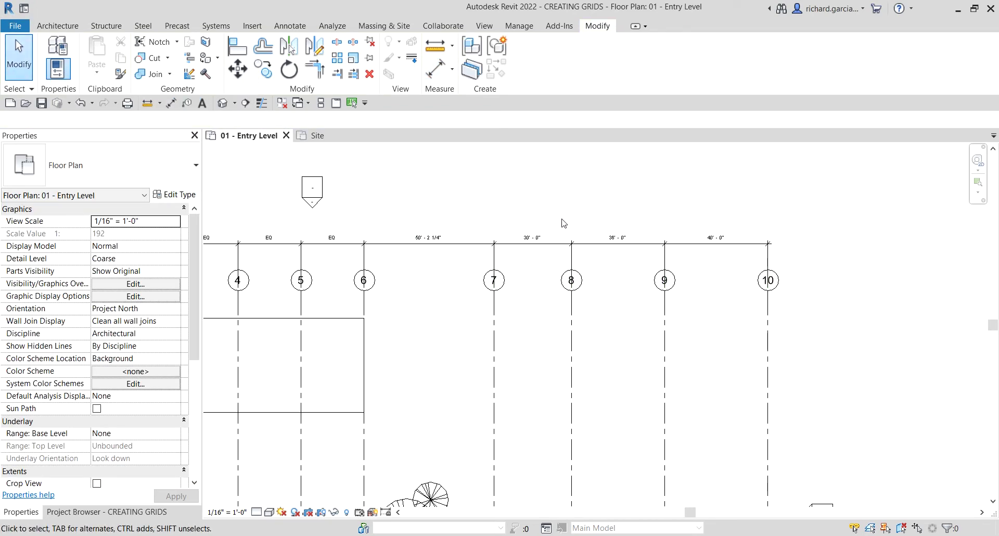
Step: Turn on dimension equality for the string across grids 6 to 10 to space them evenly, and deselect the string
{"action": "scroll", "coordinate": [564, 222], "scroll_direction": "up", "scroll_amount": 1}
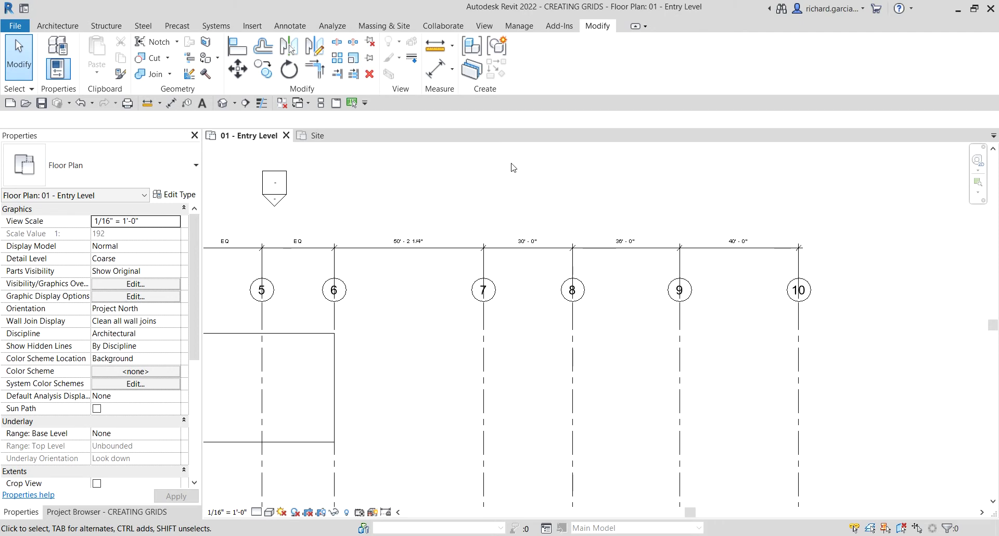
{"action": "left_click", "coordinate": [451, 249]}
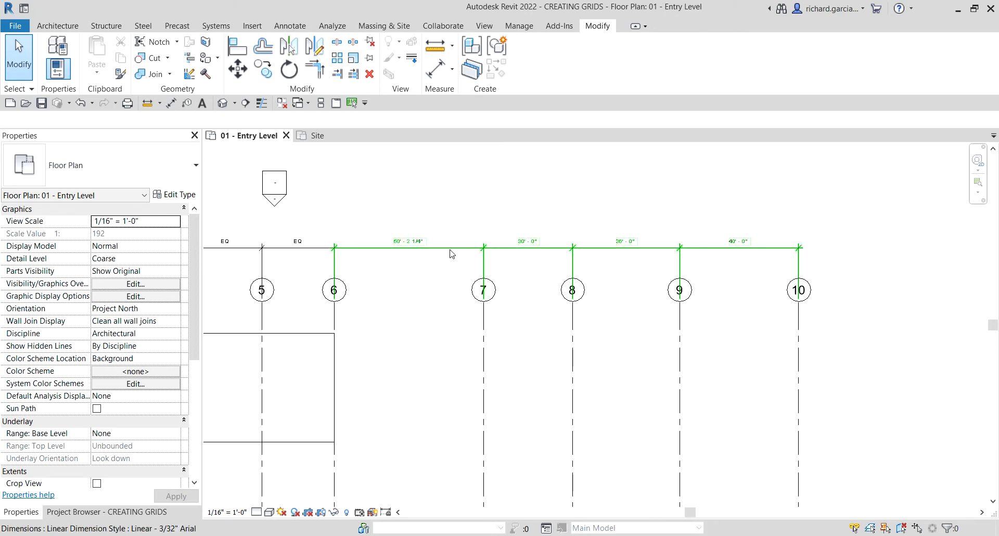
{"action": "left_click", "coordinate": [567, 225]}
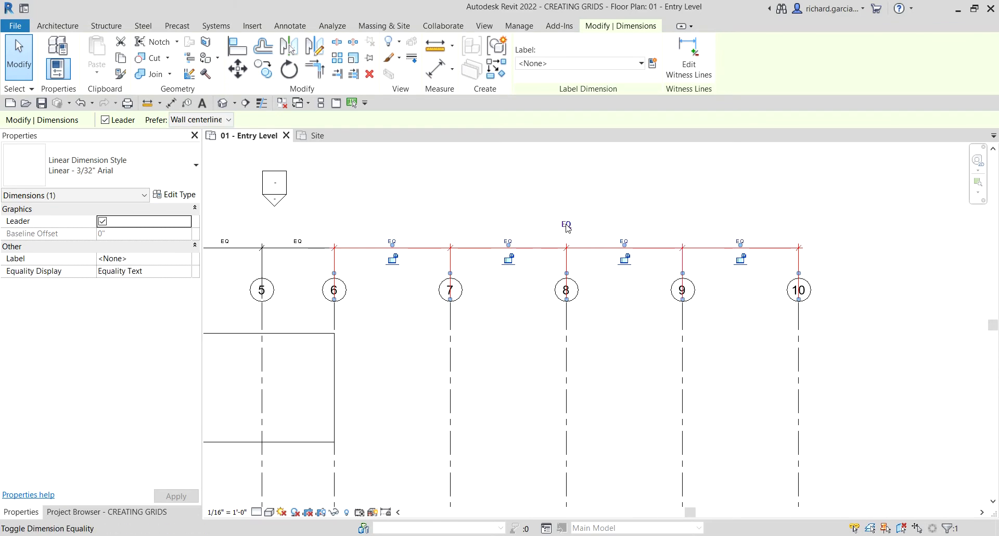
{"action": "scroll", "coordinate": [504, 234], "scroll_direction": "down", "scroll_amount": 3}
{"action": "key", "text": "Escape"}
{"action": "scroll", "coordinate": [663, 292], "scroll_direction": "down", "scroll_amount": 3}
{"action": "middle_click_drag", "start_coordinate": [567, 311], "coordinate": [649, 314]}
{"action": "scroll", "coordinate": [634, 291], "scroll_direction": "up", "scroll_amount": 2}
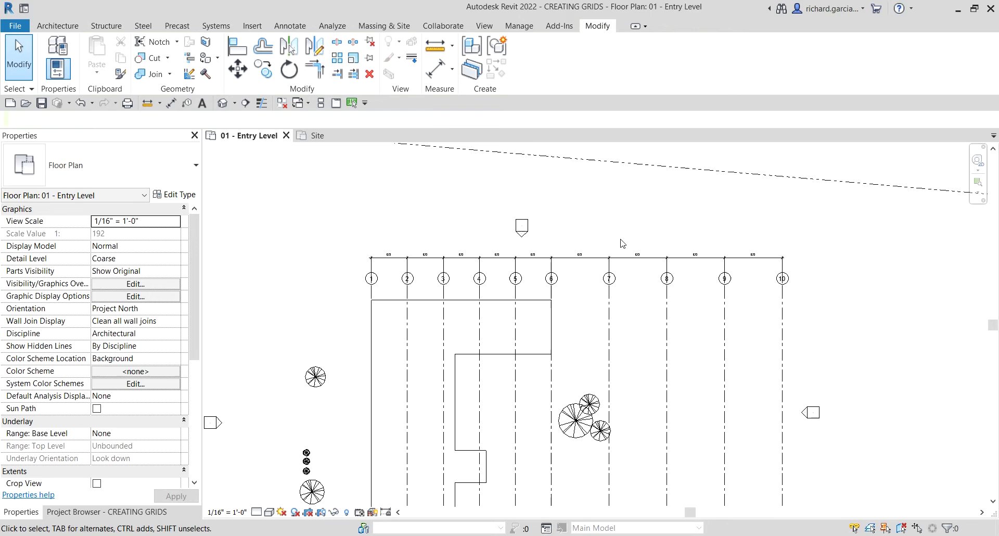
Step: Delete both equality dimension strings above the grid bubbles and remove their equality constraints from the grids
{"action": "scroll", "coordinate": [549, 237], "scroll_direction": "up", "scroll_amount": 2}
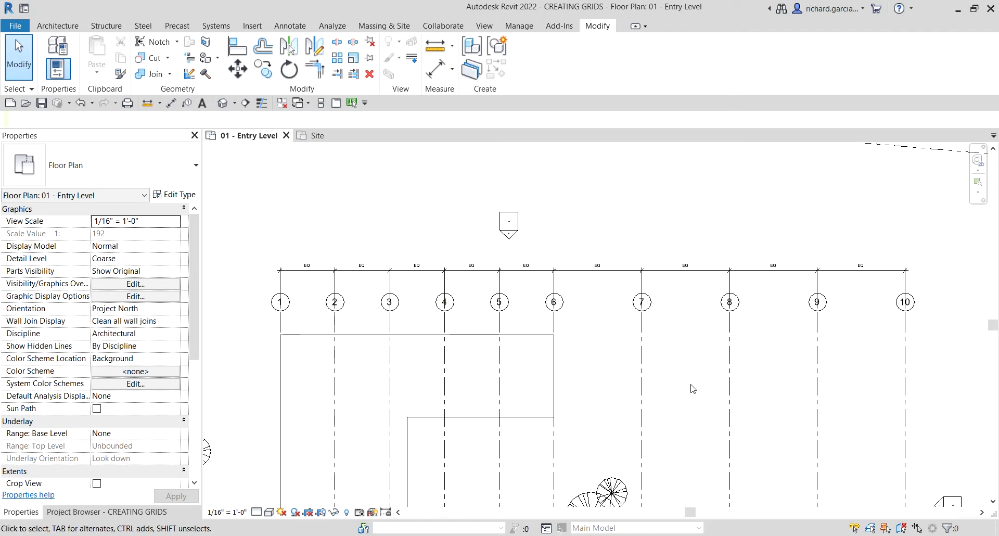
{"action": "left_click", "coordinate": [428, 274]}
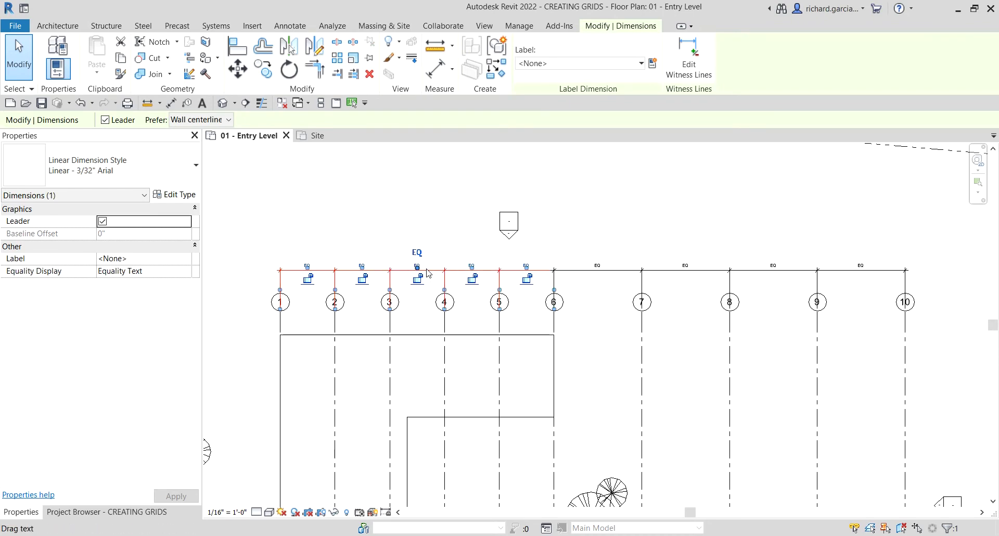
{"action": "left_click", "coordinate": [369, 76]}
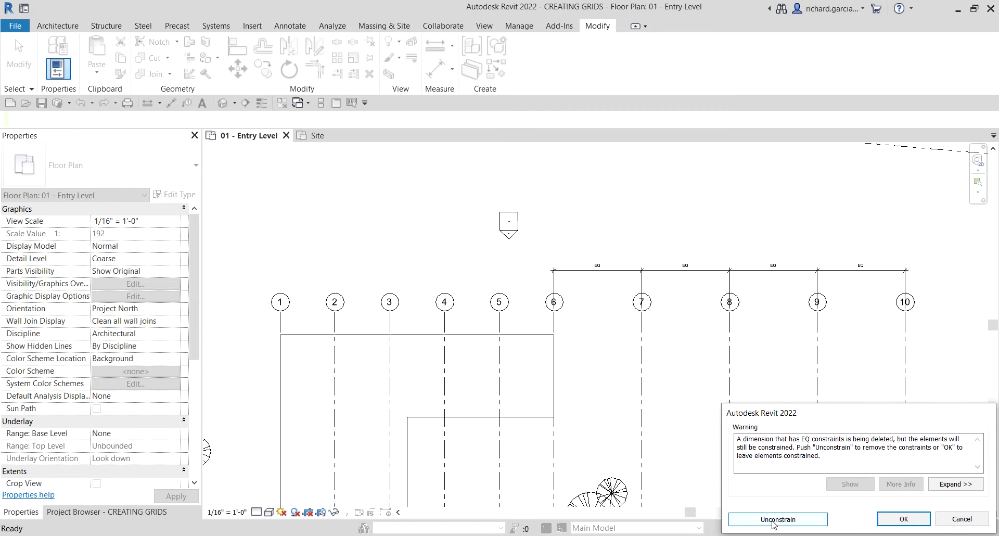
{"action": "left_click", "coordinate": [773, 518]}
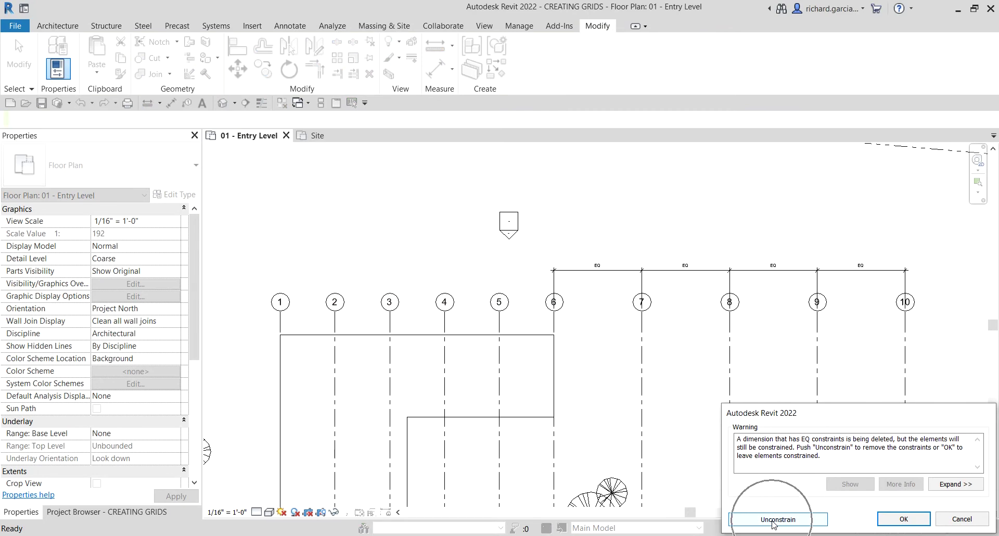
{"action": "left_click", "coordinate": [659, 270]}
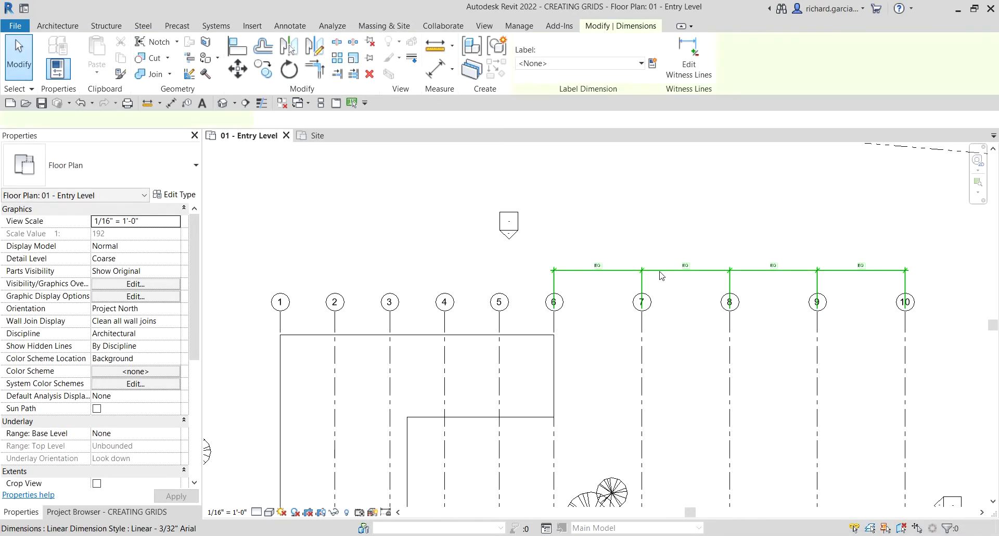
{"action": "left_click", "coordinate": [369, 76]}
{"action": "left_click", "coordinate": [772, 518]}
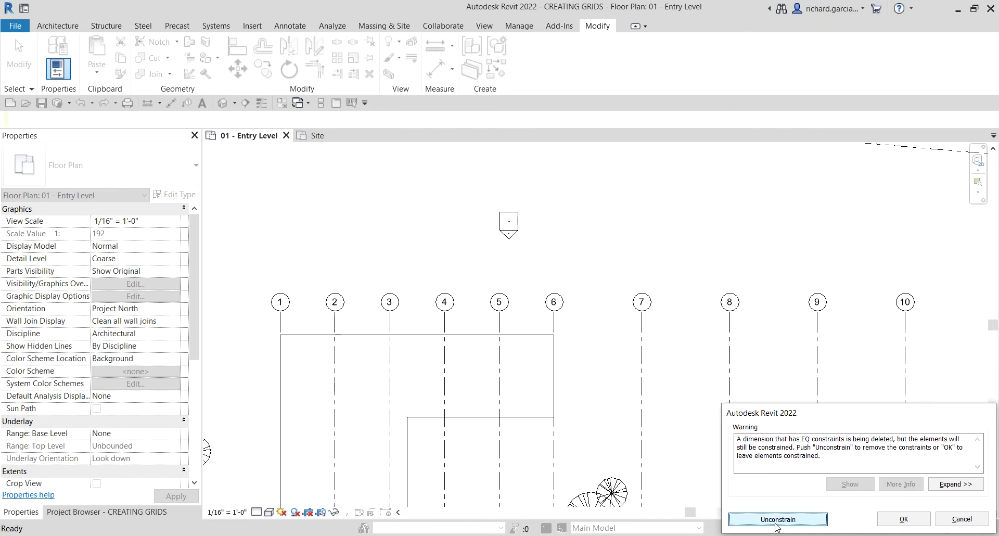
Step: Draw a horizontal grid along the building pad's upper edge, from its corner at grid 6 to just beyond grid 1, and end grid placement
{"action": "scroll", "coordinate": [624, 255], "scroll_direction": "down", "scroll_amount": 3}
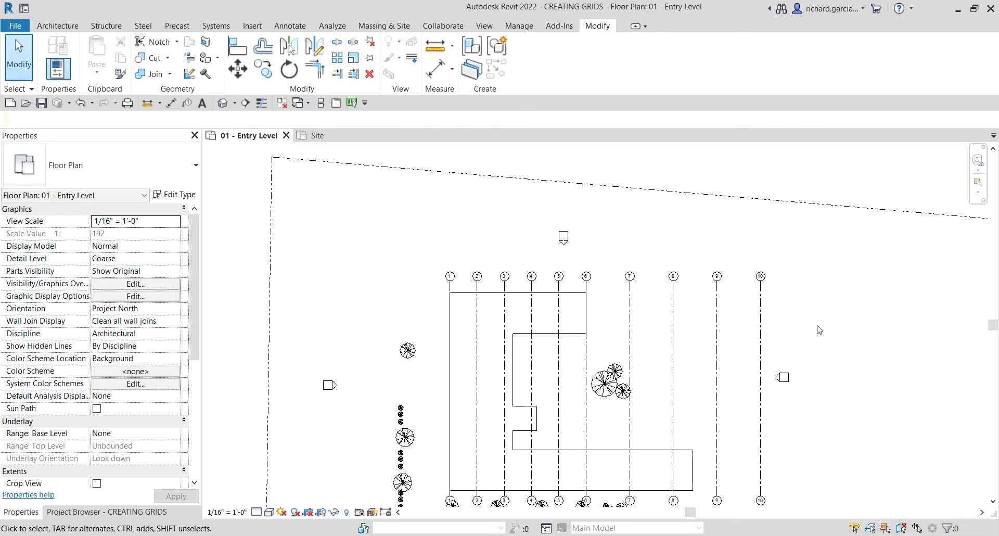
{"action": "middle_click_drag", "start_coordinate": [818, 329], "coordinate": [816, 269]}
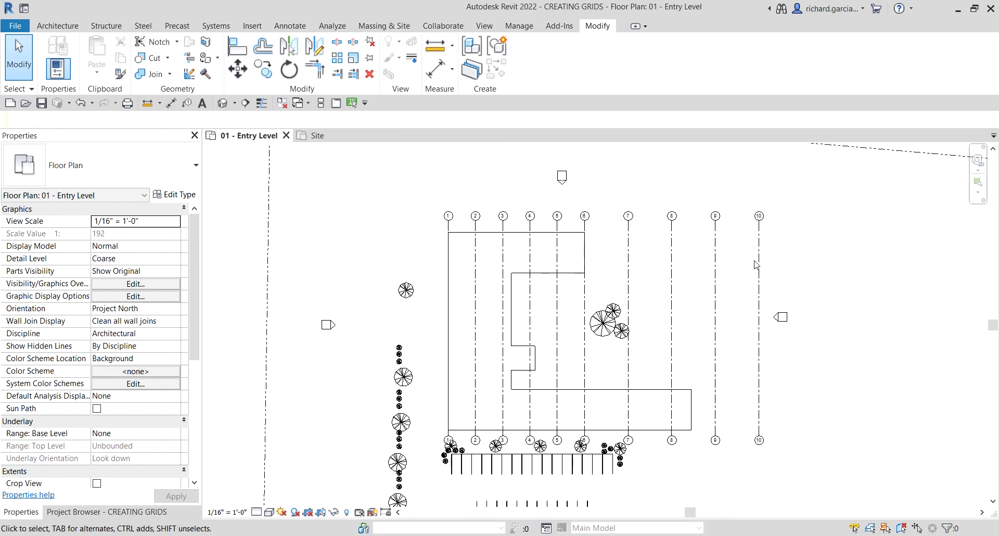
{"action": "scroll", "coordinate": [676, 270], "scroll_direction": "up", "scroll_amount": 2}
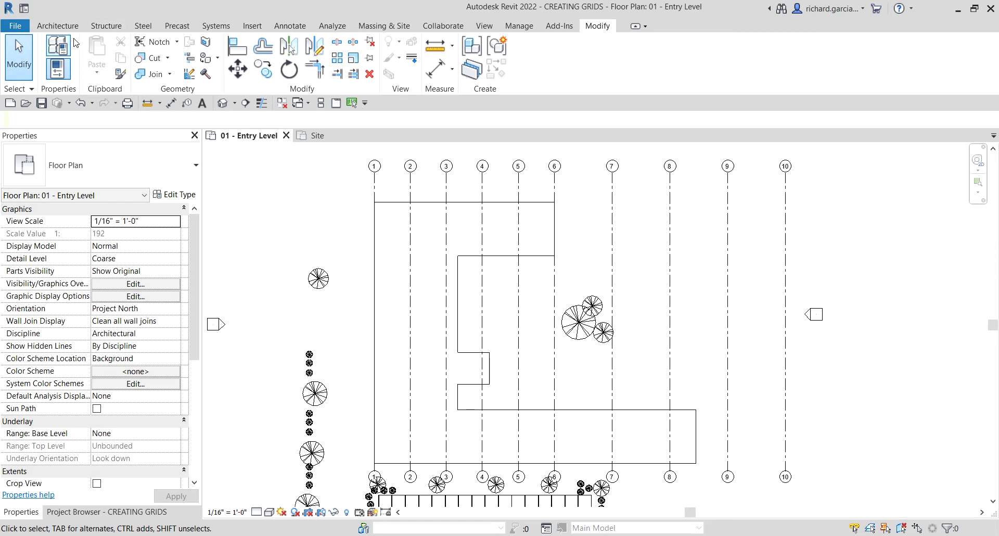
{"action": "left_click", "coordinate": [57, 26]}
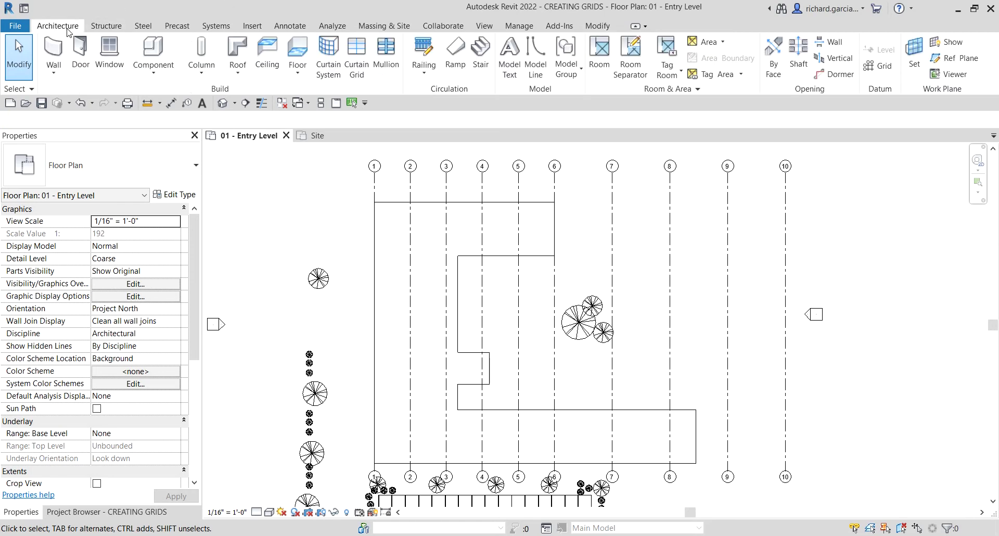
{"action": "left_click", "coordinate": [878, 66]}
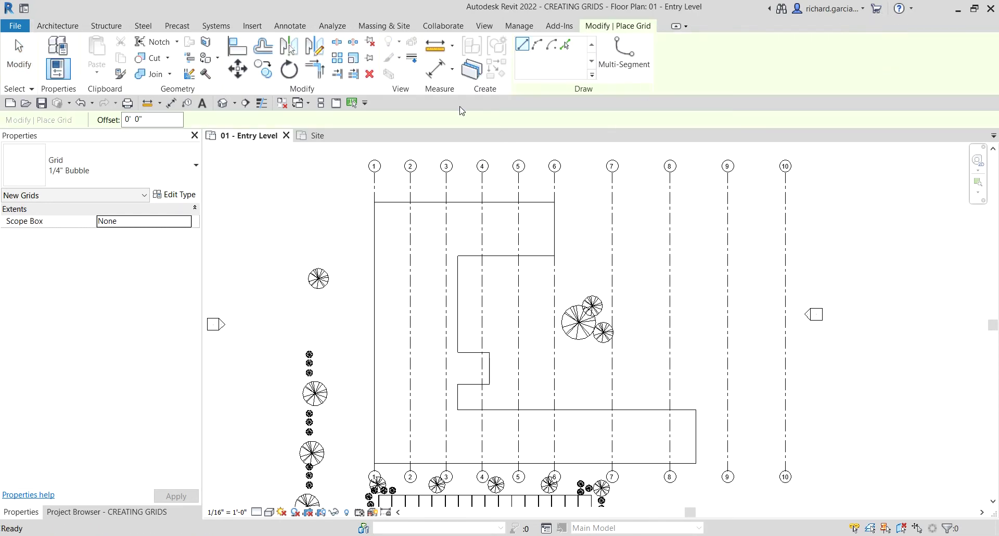
{"action": "scroll", "coordinate": [570, 259], "scroll_direction": "up", "scroll_amount": 2}
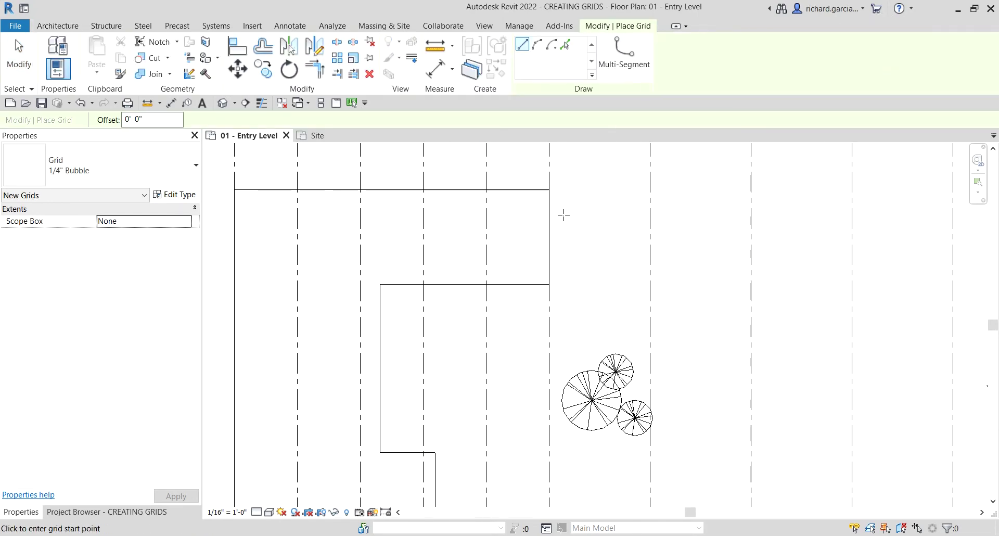
{"action": "left_click", "coordinate": [549, 189]}
{"action": "scroll", "coordinate": [423, 219], "scroll_direction": "down", "scroll_amount": 1}
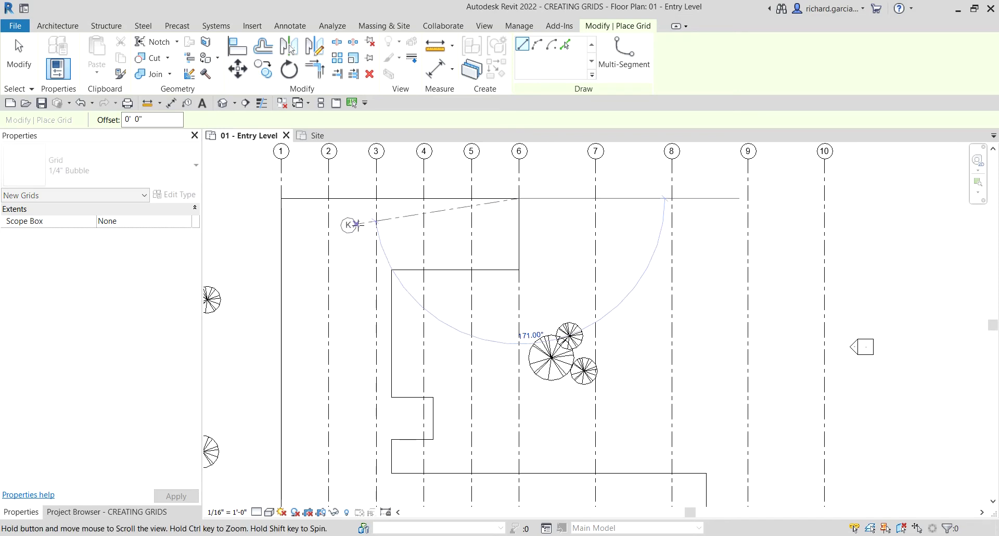
{"action": "middle_click_drag", "start_coordinate": [350, 223], "coordinate": [531, 252]}
{"action": "left_click", "coordinate": [435, 227]}
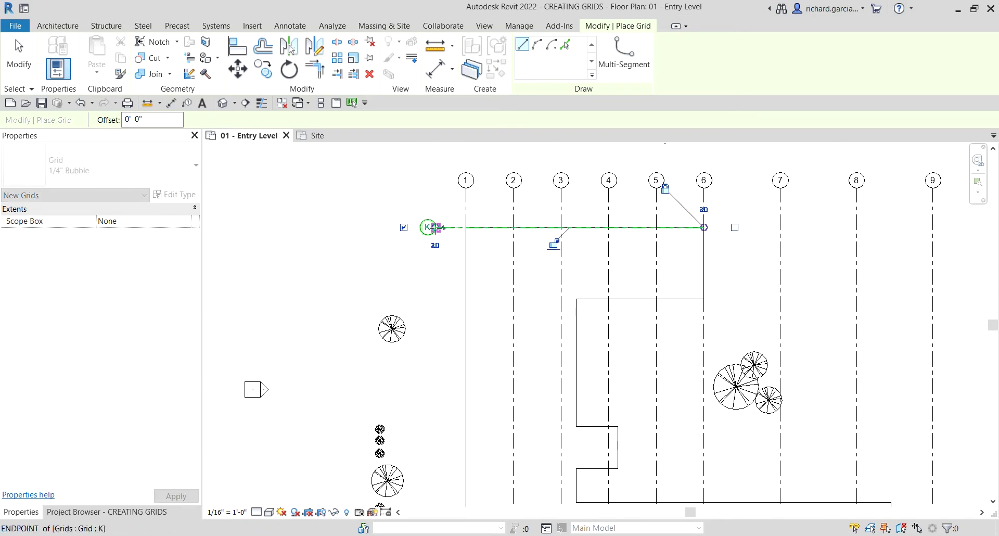
{"action": "left_click", "coordinate": [19, 57]}
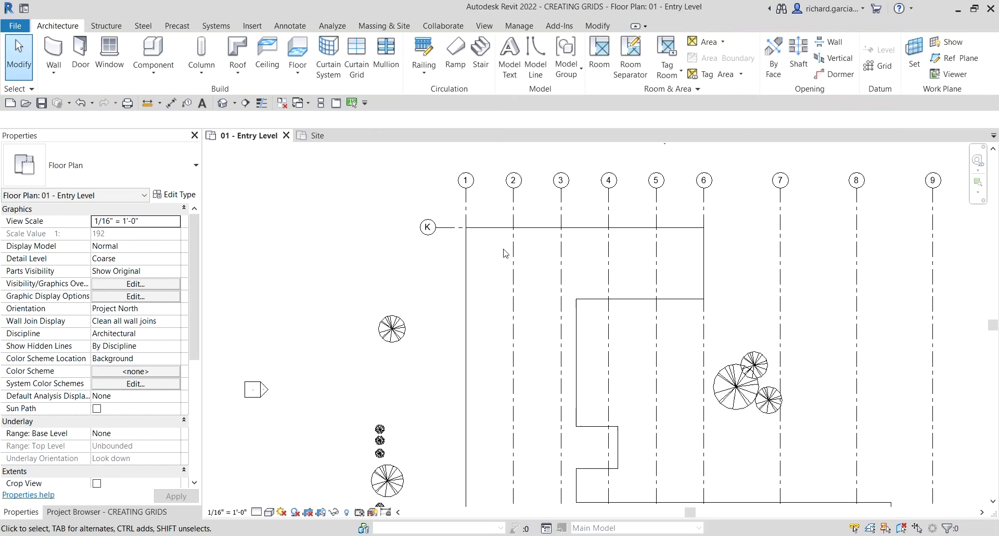
Step: Rename the new horizontal grid as A and deselect it
{"action": "scroll", "coordinate": [460, 221], "scroll_direction": "up", "scroll_amount": 3}
{"action": "left_click", "coordinate": [437, 240]}
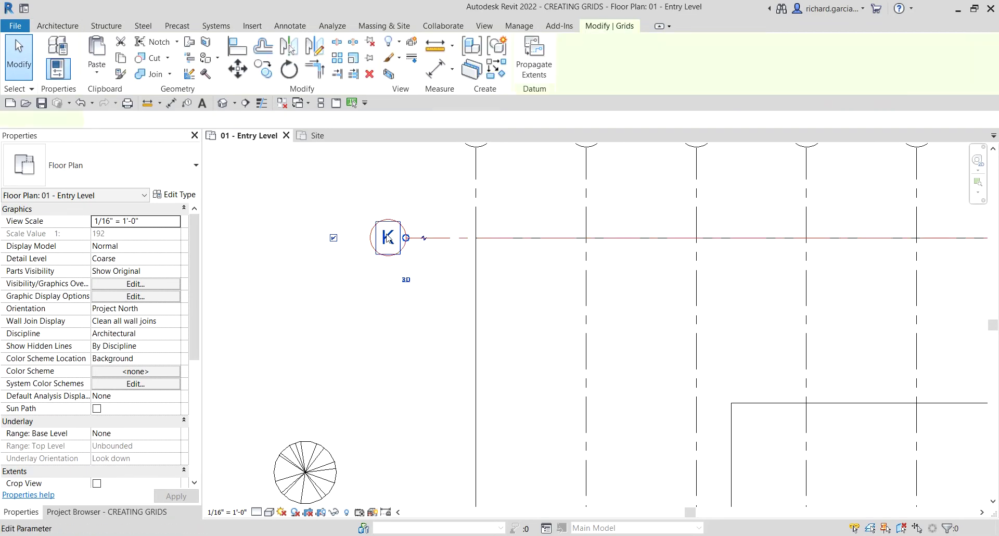
{"action": "left_click", "coordinate": [387, 234]}
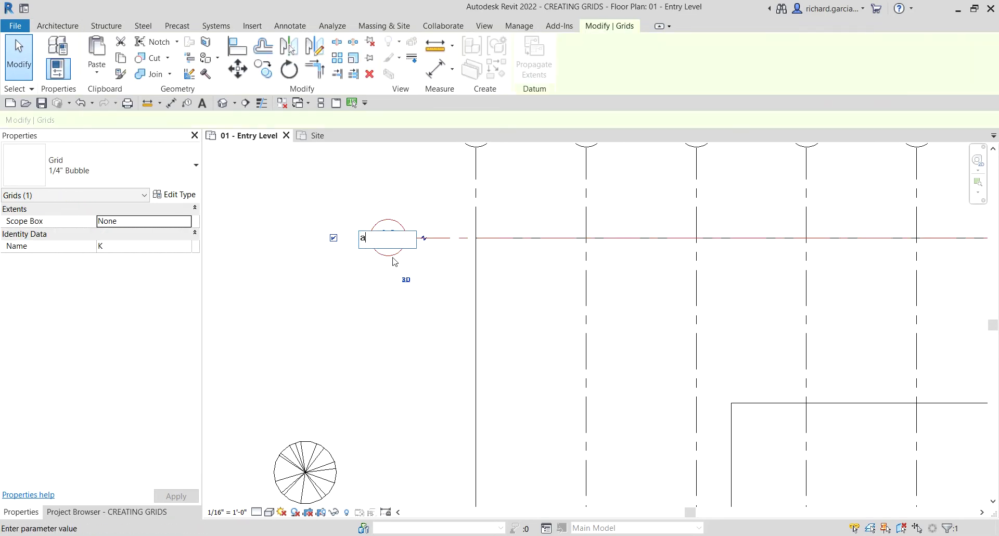
{"action": "type", "text": "a"}
{"action": "double_click", "coordinate": [369, 237]}
{"action": "key", "text": "Caps_Lock"}
{"action": "type", "text": "A"}
{"action": "key", "text": "Return"}
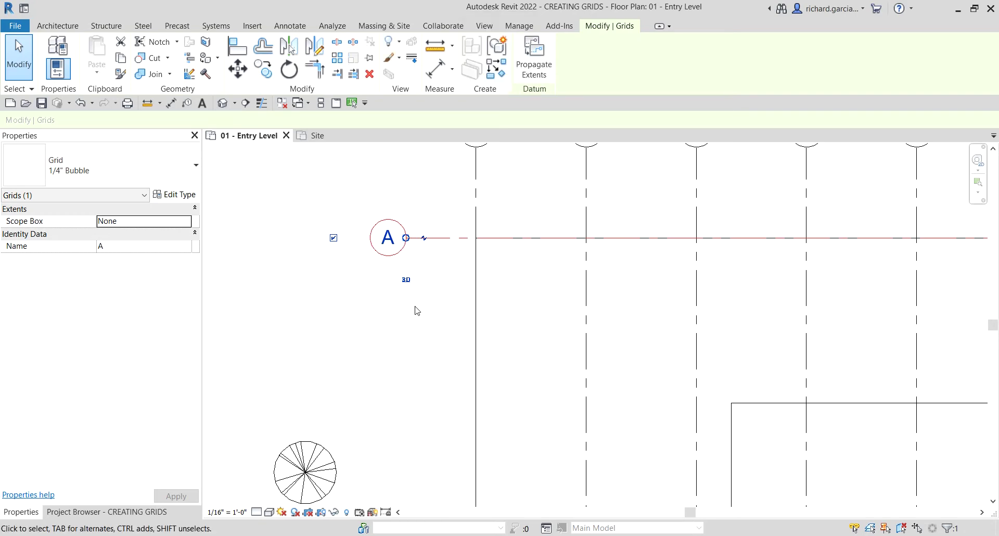
{"action": "left_click", "coordinate": [375, 335]}
Step: Extend the free end of grid A from grid 6 to beyond grid 10, and deselect the grid
{"action": "scroll", "coordinate": [359, 317], "scroll_direction": "down", "scroll_amount": 4}
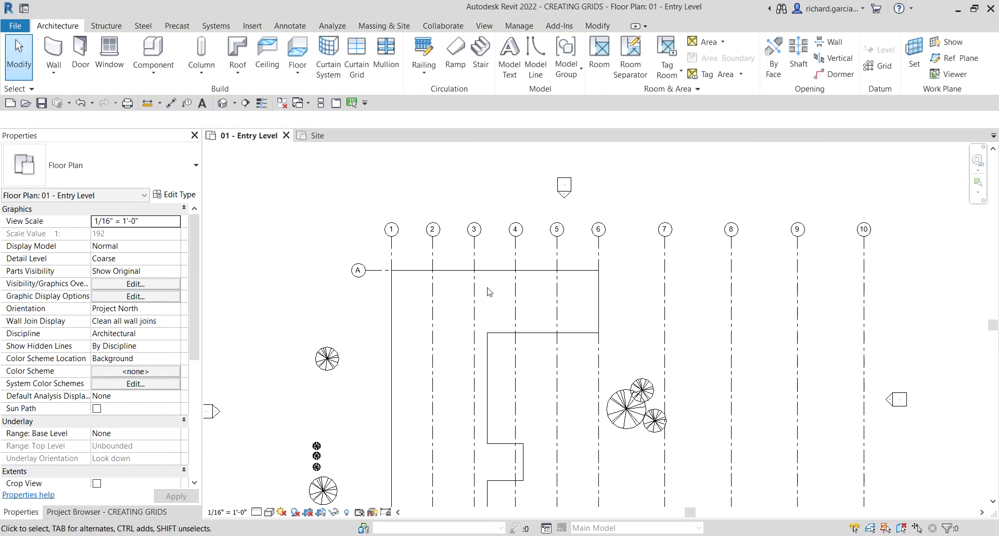
{"action": "left_click", "coordinate": [389, 270]}
{"action": "left_click_drag", "start_coordinate": [389, 270], "coordinate": [914, 270]}
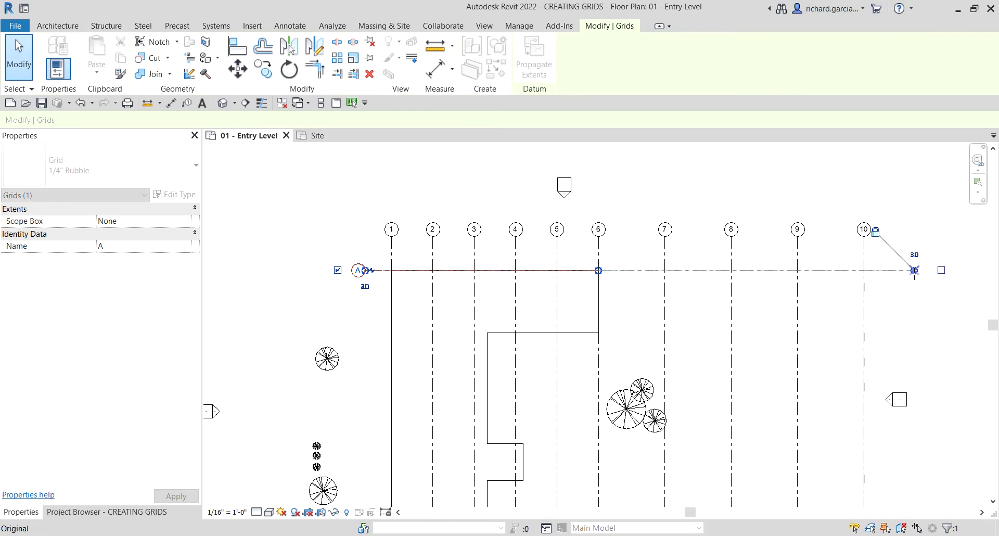
{"action": "scroll", "coordinate": [780, 308], "scroll_direction": "down", "scroll_amount": 2}
{"action": "left_click", "coordinate": [777, 344]}
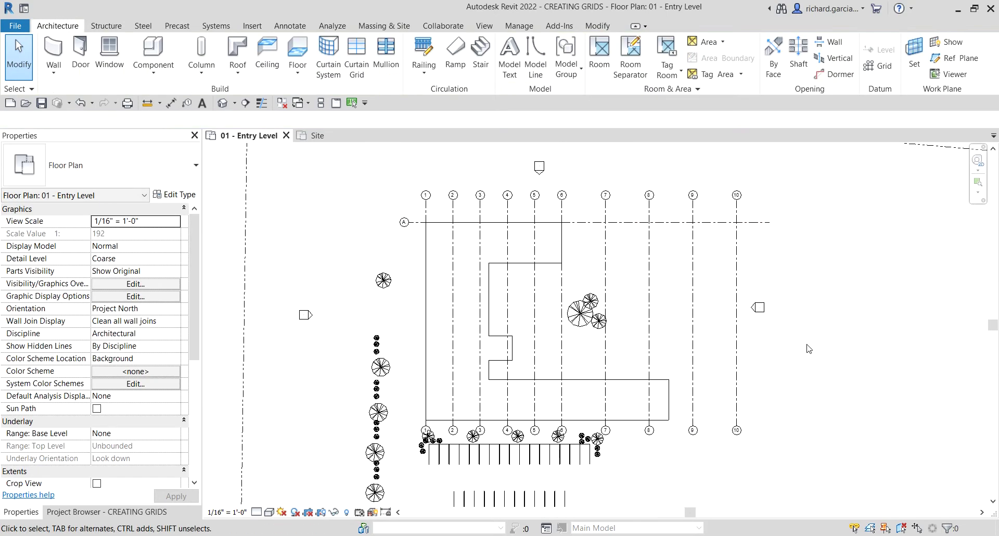
Step: Copy grid A straight down with Constrain and Multiple on, placing five horizontal grids at intervals down to the pad's small inner projection
{"action": "scroll", "coordinate": [730, 276], "scroll_direction": "up", "scroll_amount": 2}
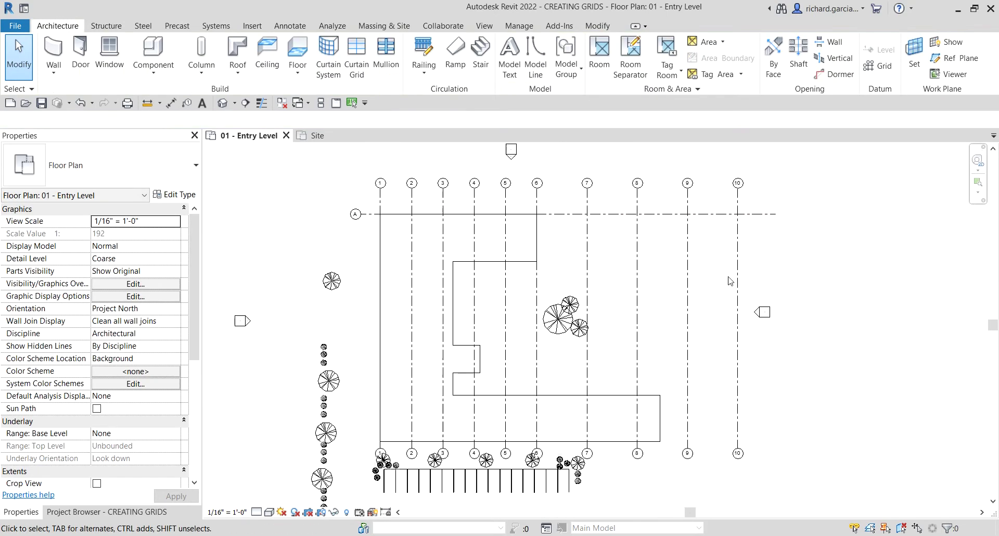
{"action": "left_click", "coordinate": [652, 205]}
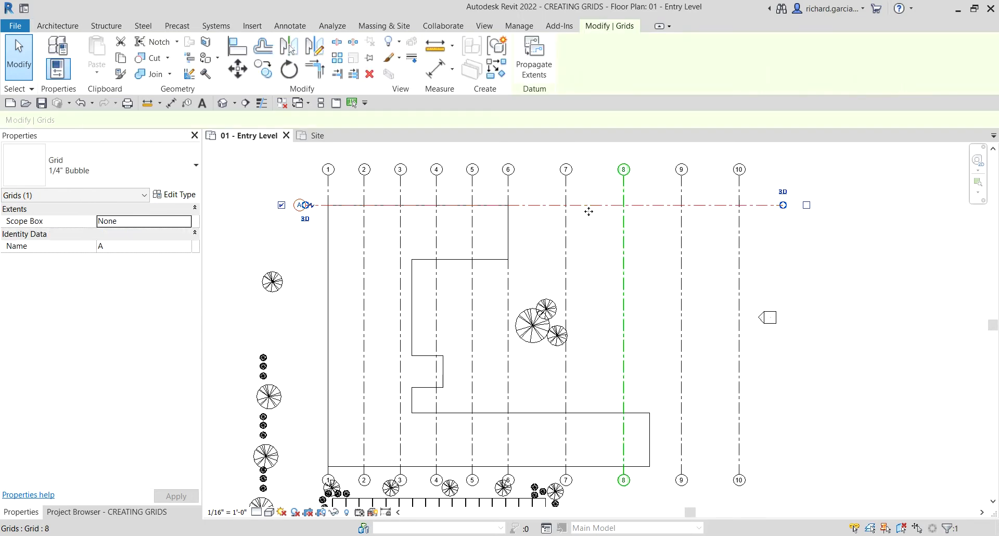
{"action": "left_click", "coordinate": [264, 68]}
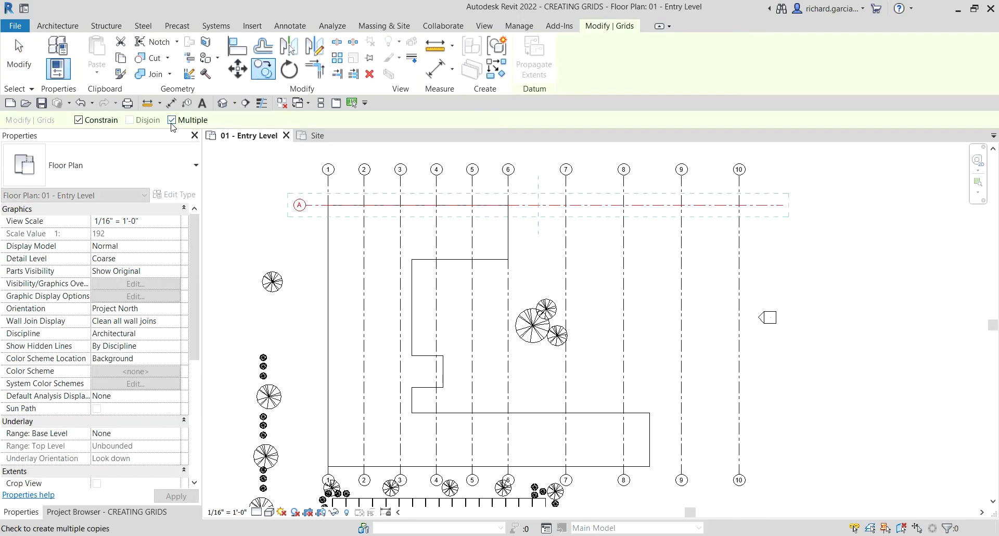
{"action": "left_click", "coordinate": [79, 120]}
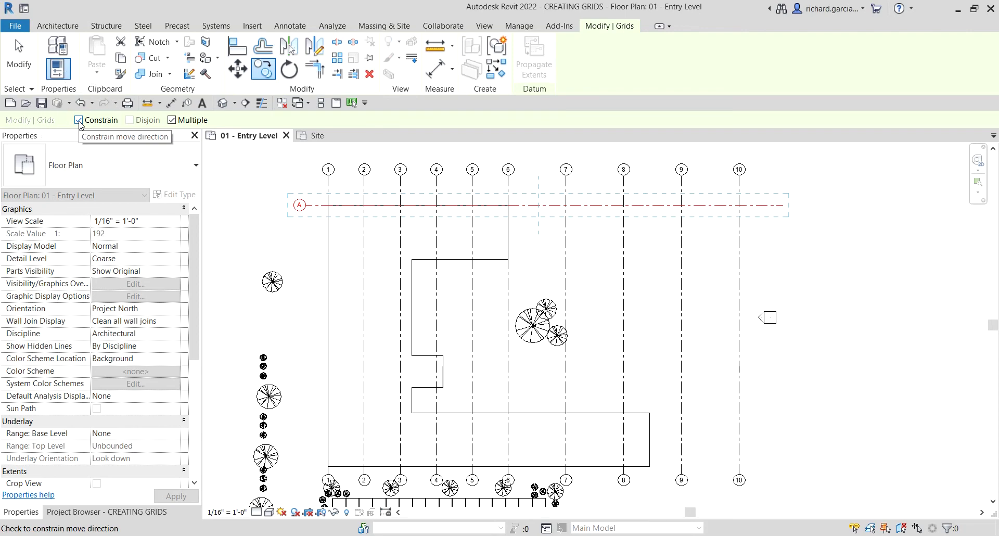
{"action": "left_click", "coordinate": [640, 205]}
{"action": "left_click", "coordinate": [635, 240]}
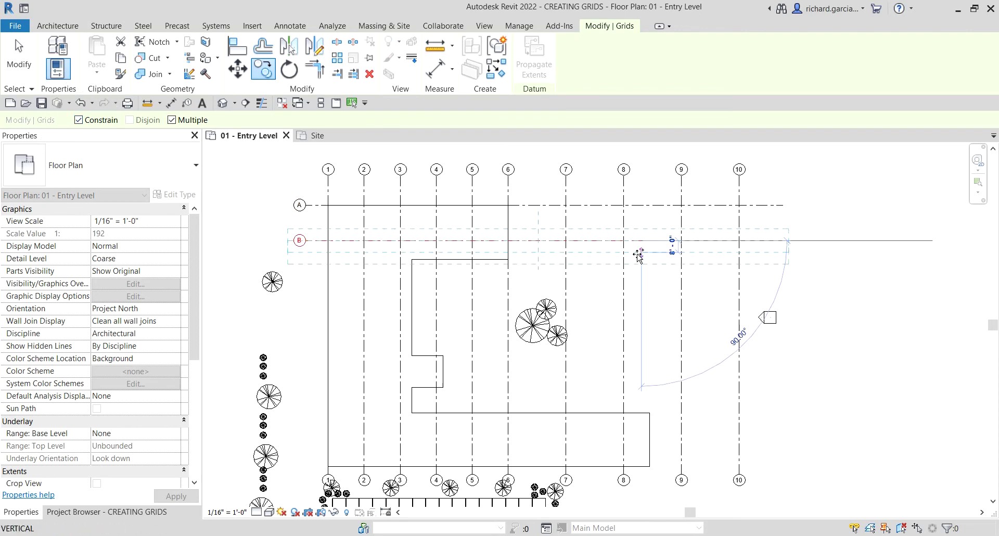
{"action": "left_click", "coordinate": [637, 275]}
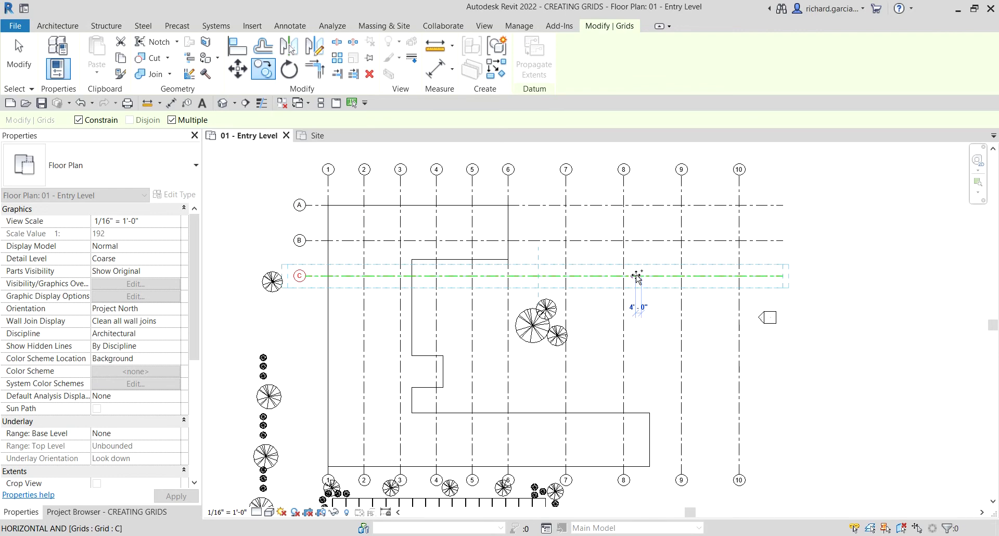
{"action": "left_click", "coordinate": [637, 311]}
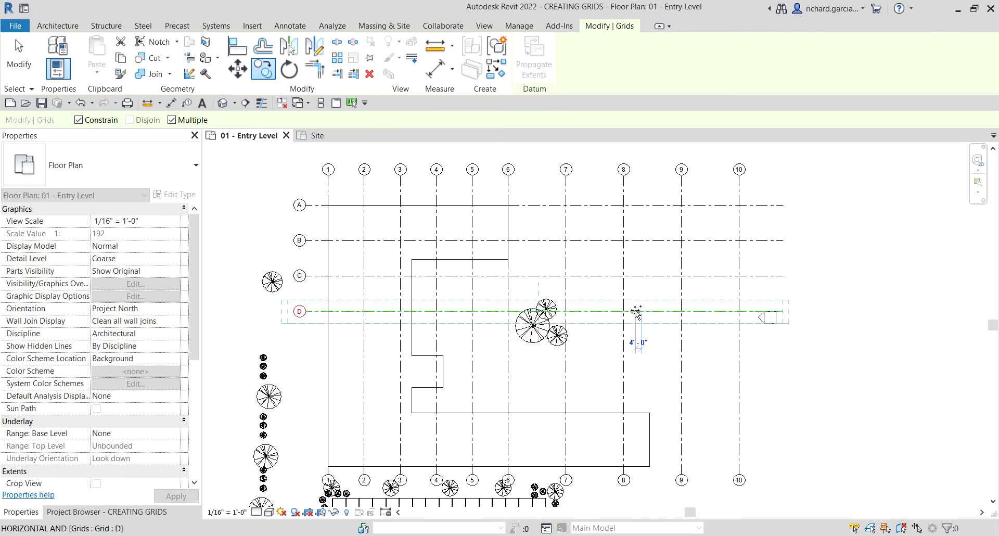
{"action": "left_click", "coordinate": [640, 346]}
{"action": "left_click", "coordinate": [640, 381]}
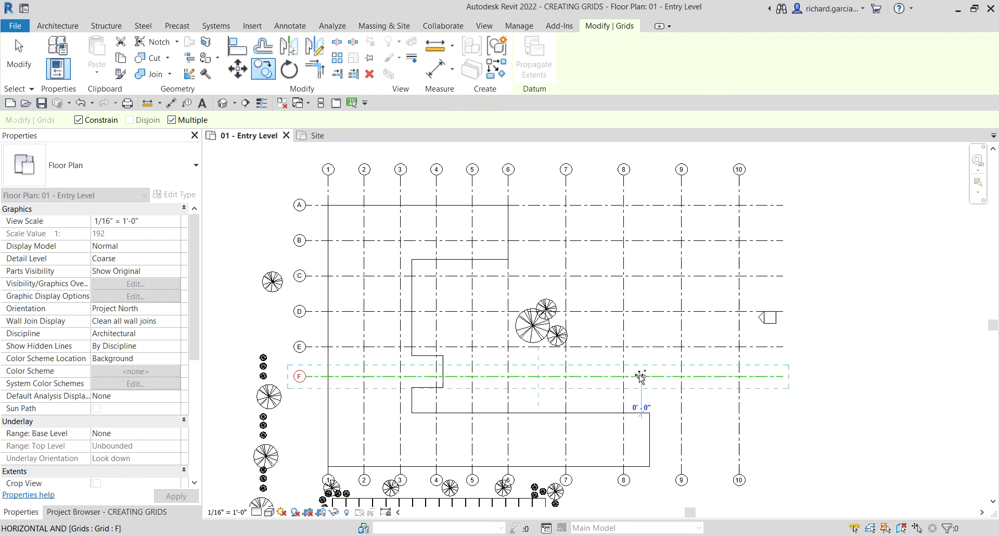
Step: Place four more horizontal grid copies, from the pad's long inner edge down to just beyond its lower edge, and end the copying
{"action": "scroll", "coordinate": [642, 388], "scroll_direction": "up", "scroll_amount": 1}
{"action": "middle_click_drag", "start_coordinate": [646, 394], "coordinate": [658, 325]}
{"action": "scroll", "coordinate": [658, 325], "scroll_direction": "down", "scroll_amount": 1}
{"action": "left_click", "coordinate": [654, 344]}
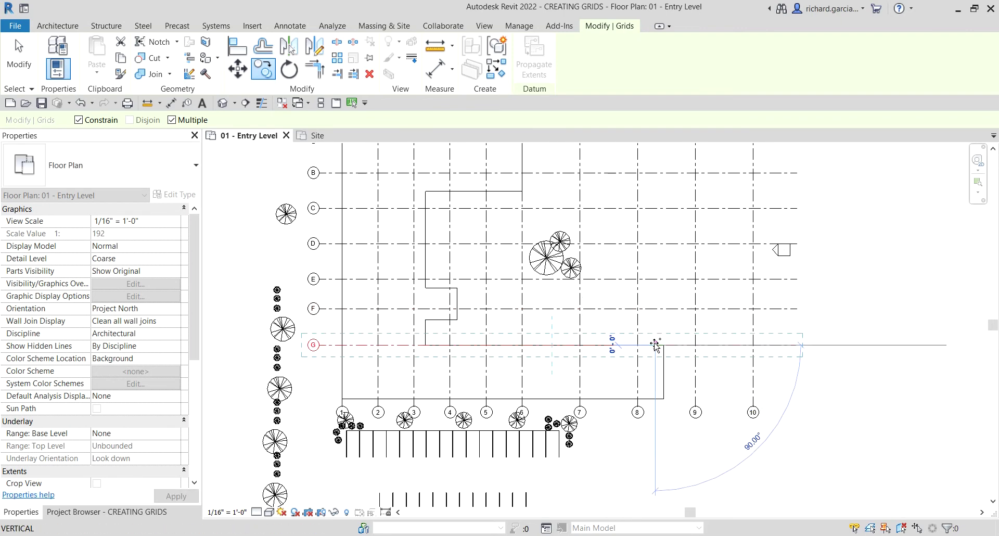
{"action": "left_click", "coordinate": [654, 362]}
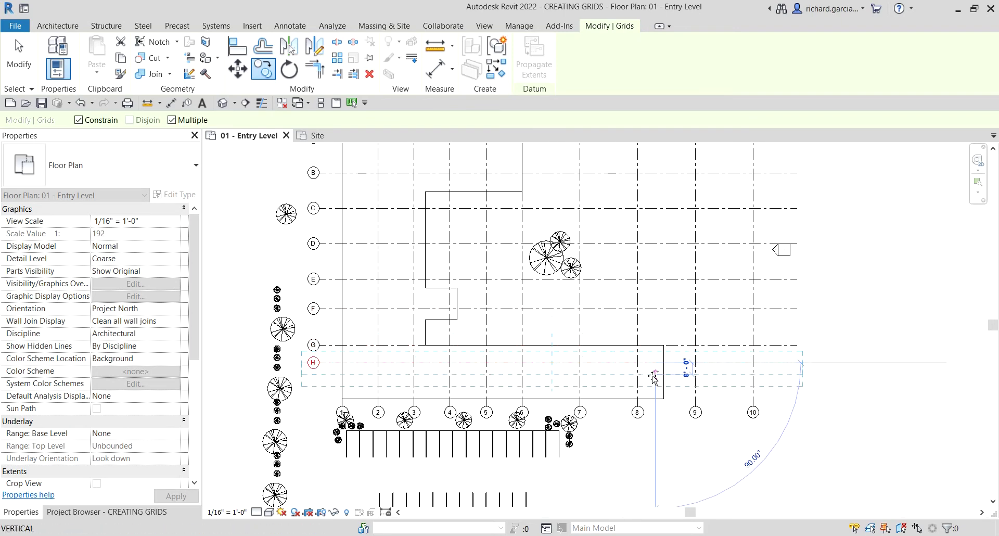
{"action": "left_click", "coordinate": [652, 380]}
{"action": "left_click", "coordinate": [652, 410]}
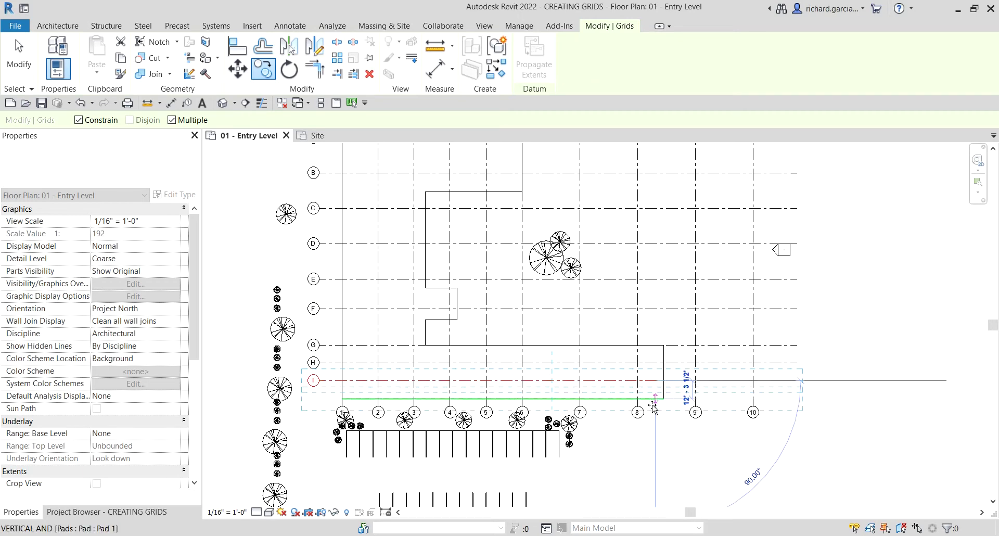
{"action": "key", "text": "Escape"}
{"action": "key", "text": "Escape"}
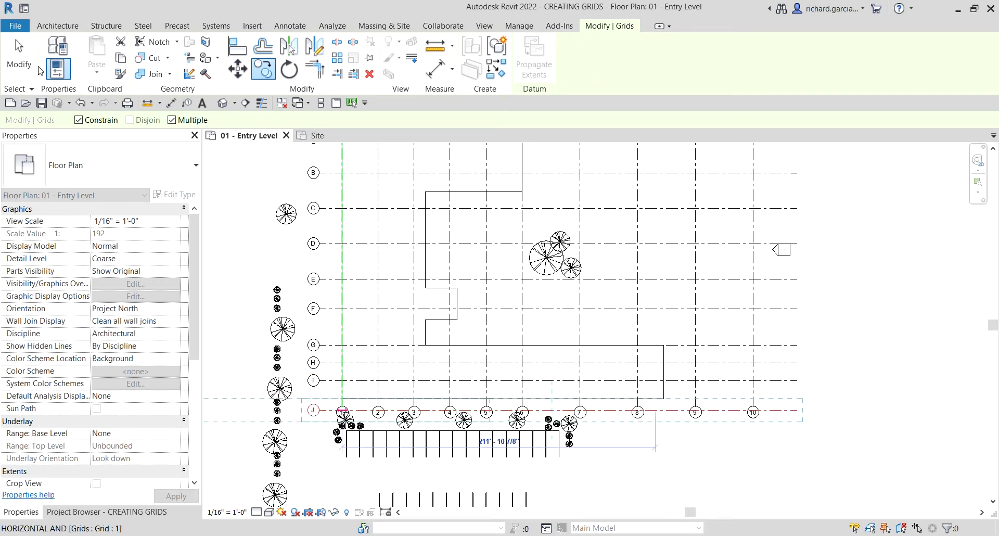
Step: Align grid C with the pad's upper inner horizontal edge, which ends at grid 6
{"action": "middle_click_drag", "start_coordinate": [307, 197], "coordinate": [415, 287]}
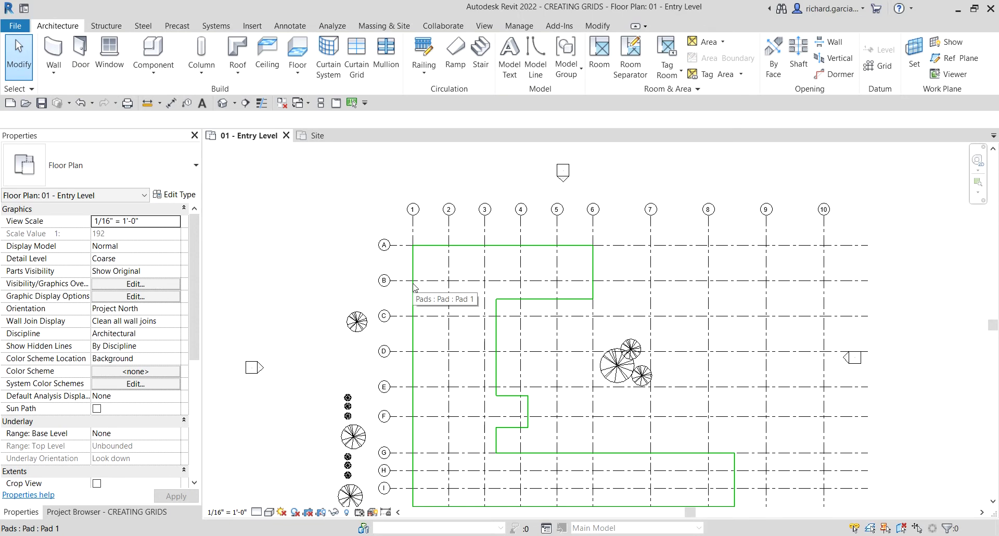
{"action": "scroll", "coordinate": [481, 286], "scroll_direction": "up", "scroll_amount": 3}
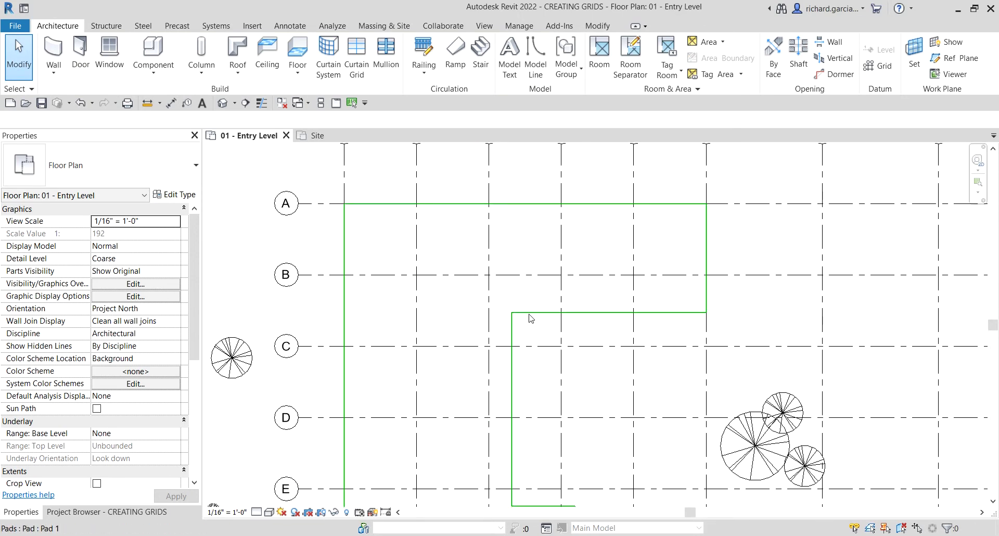
{"action": "key", "text": "ctrl"}
{"action": "key", "text": "ctrl"}
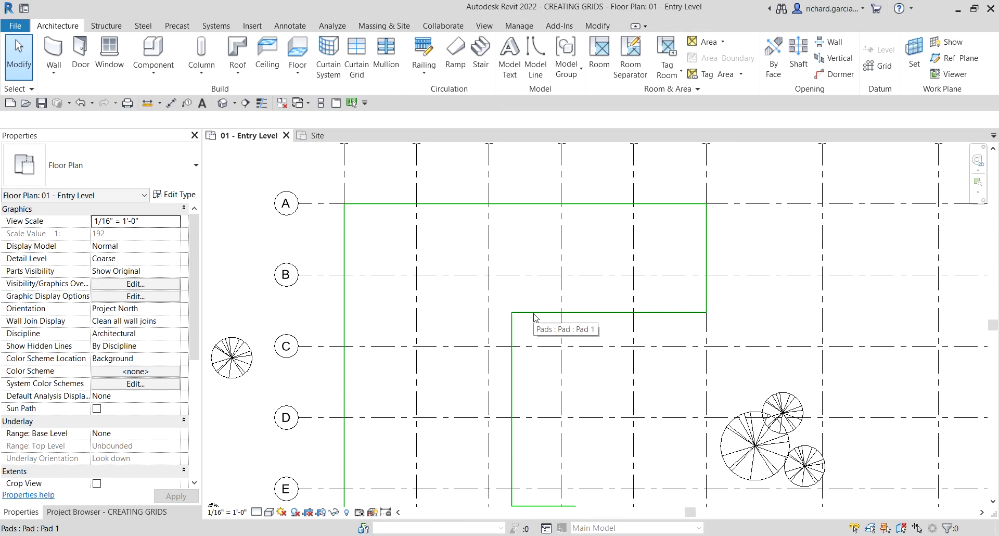
{"action": "left_click", "coordinate": [601, 26]}
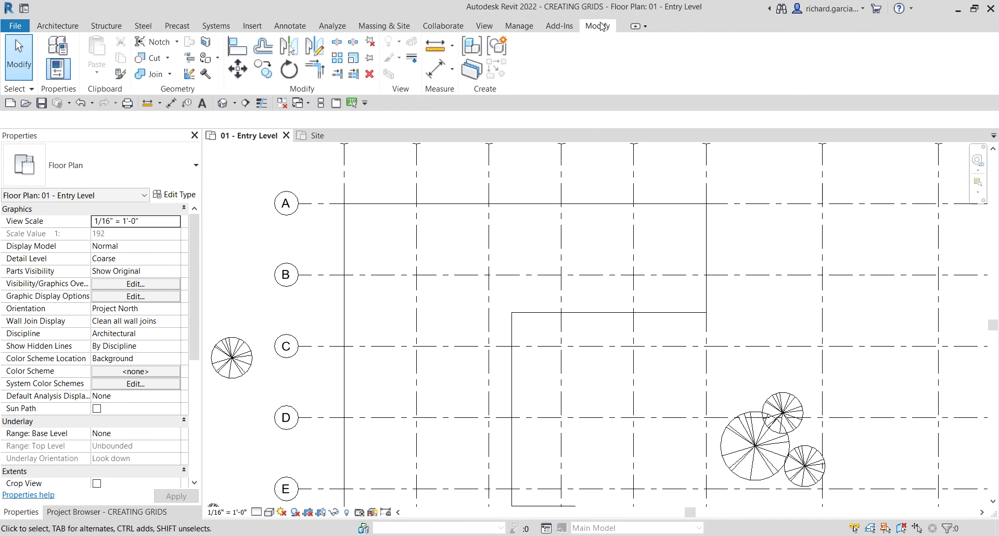
{"action": "left_click", "coordinate": [237, 46]}
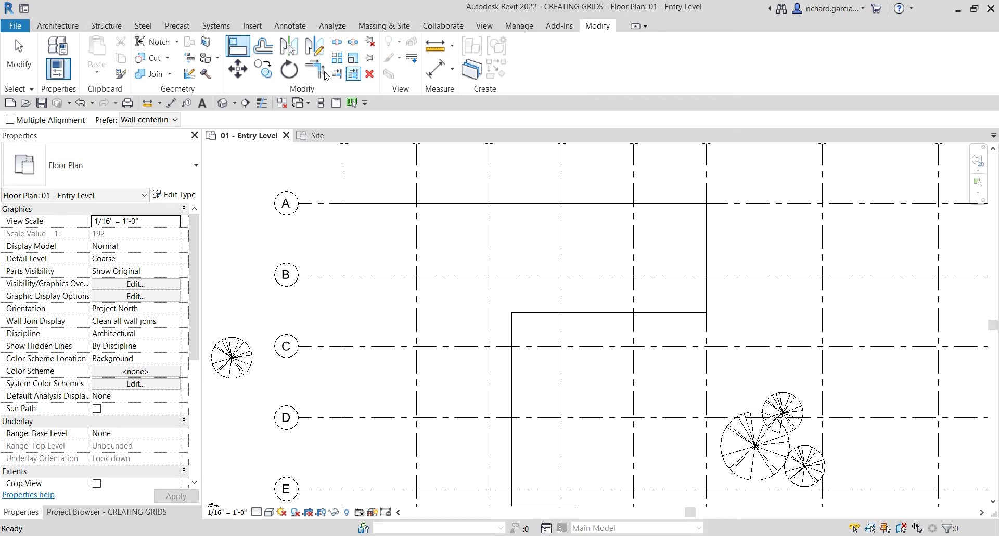
{"action": "key", "text": "ctrl"}
{"action": "left_click", "coordinate": [600, 313]}
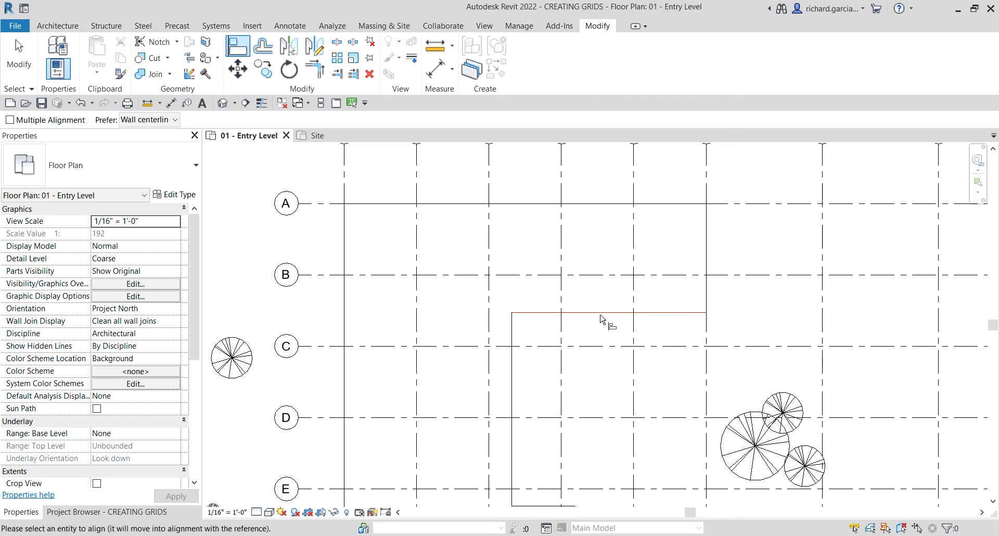
{"action": "left_click", "coordinate": [458, 349]}
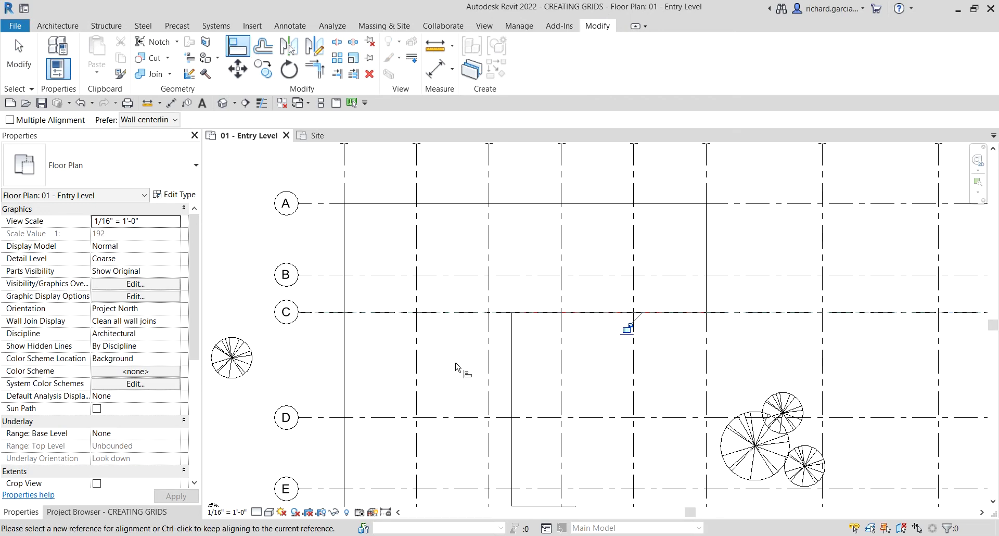
Step: Place an aligned dimension string across grids A, B and C beside their bubbles, make the spacing equal, and end dimensioning
{"action": "left_click", "coordinate": [172, 104]}
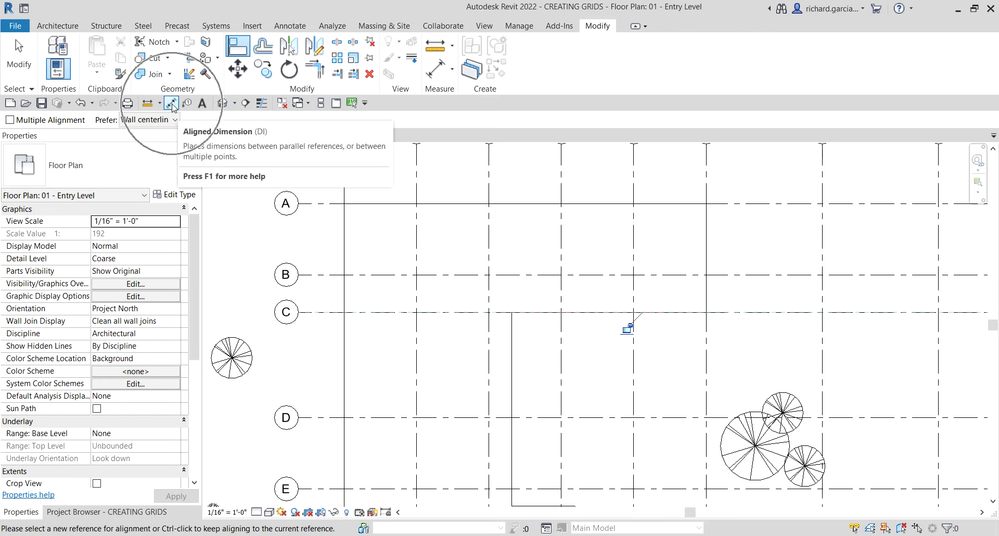
{"action": "left_click", "coordinate": [318, 204]}
{"action": "left_click", "coordinate": [325, 275]}
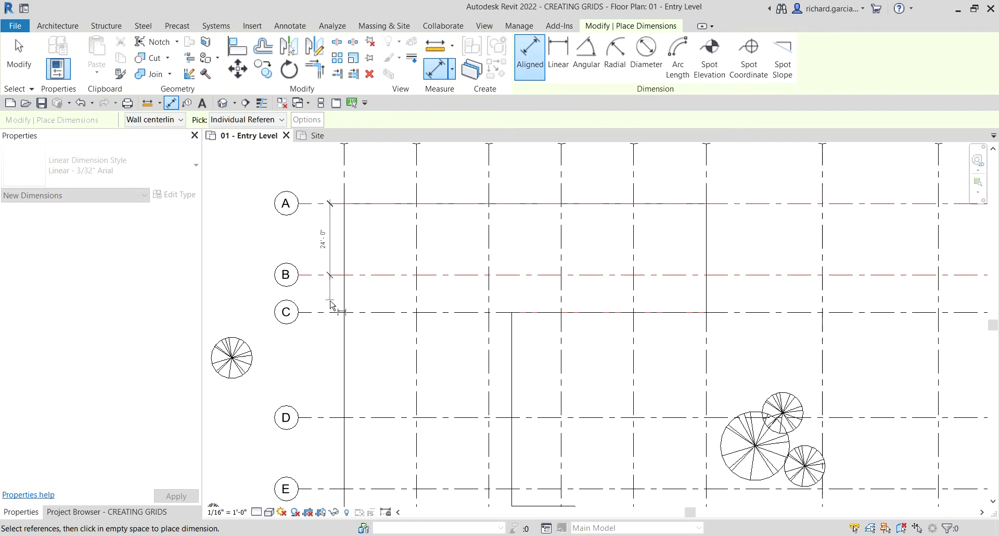
{"action": "left_click", "coordinate": [329, 312]}
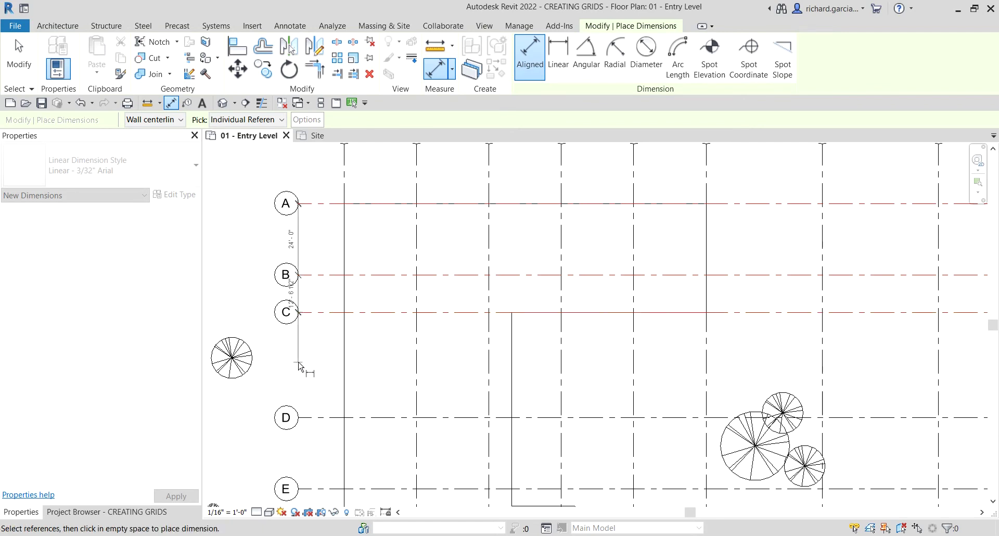
{"action": "left_click", "coordinate": [264, 396]}
{"action": "left_click", "coordinate": [239, 258]}
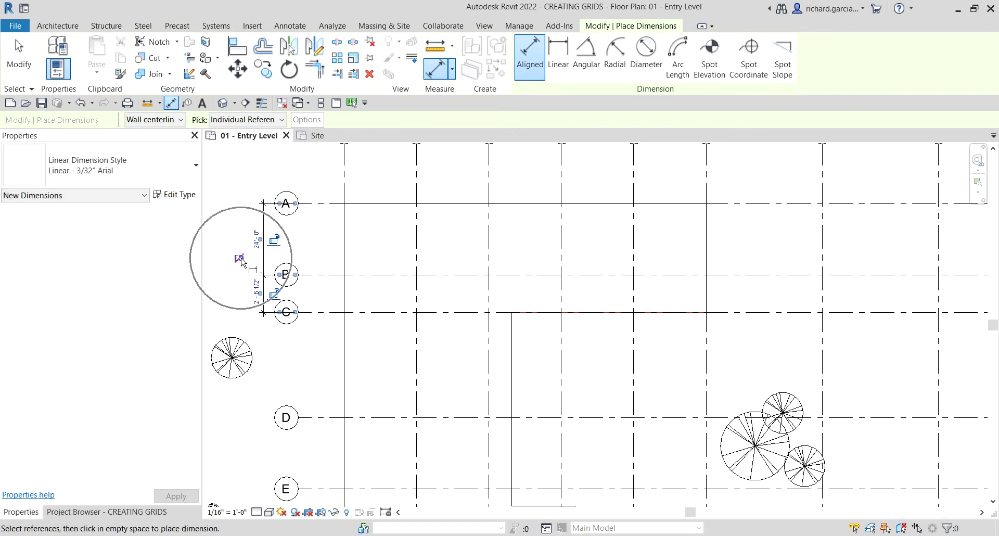
{"action": "left_click", "coordinate": [22, 66]}
Step: Move grid G up off the pad's long inner edge to a spot between that edge and grid F
{"action": "scroll", "coordinate": [416, 218], "scroll_direction": "down", "scroll_amount": 4}
{"action": "middle_click_drag", "start_coordinate": [437, 312], "coordinate": [447, 208]}
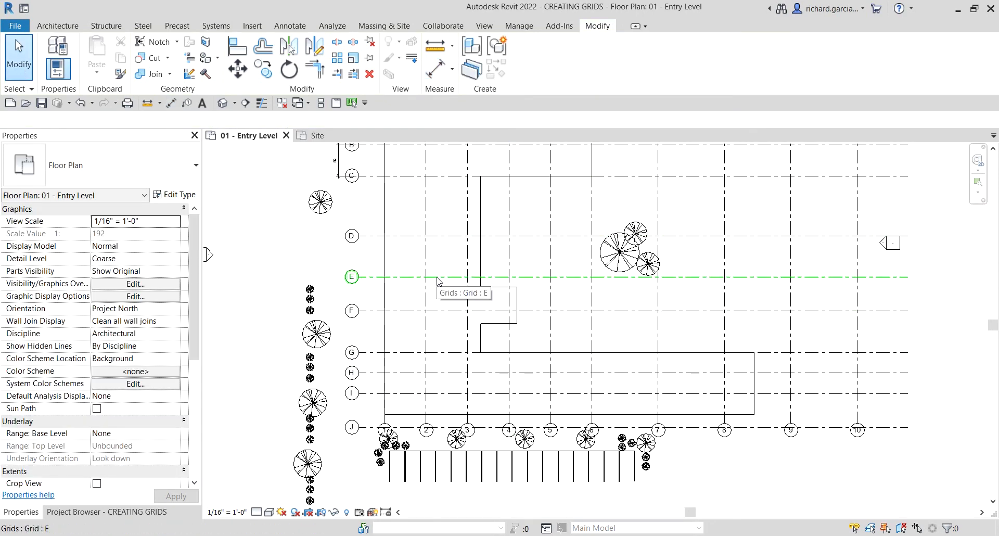
{"action": "scroll", "coordinate": [450, 374], "scroll_direction": "up", "scroll_amount": 2}
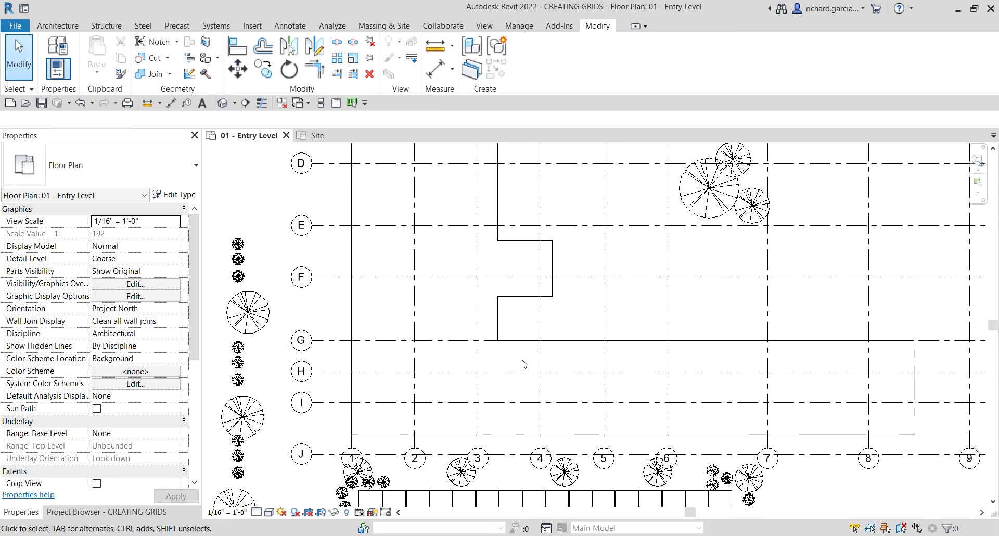
{"action": "scroll", "coordinate": [377, 346], "scroll_direction": "up", "scroll_amount": 2}
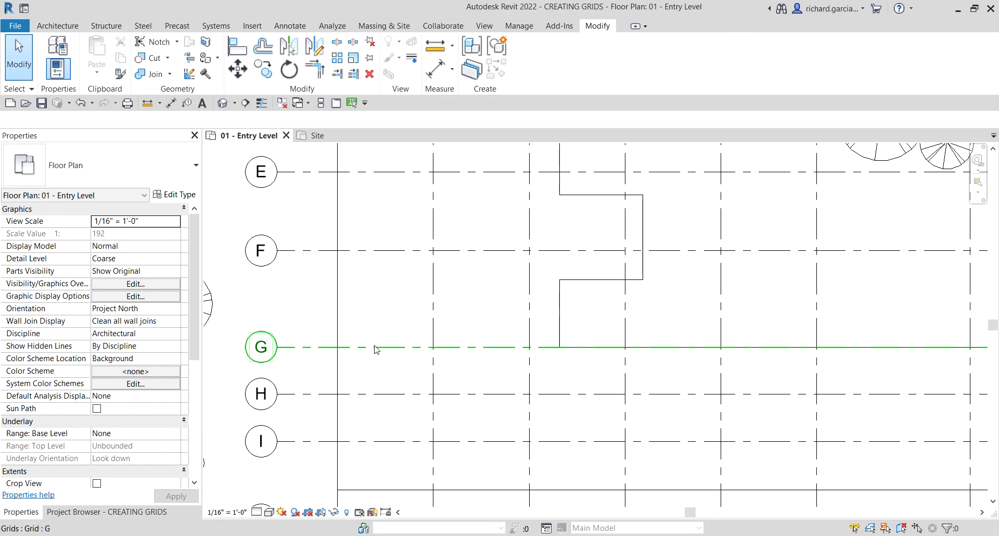
{"action": "left_click", "coordinate": [375, 347]}
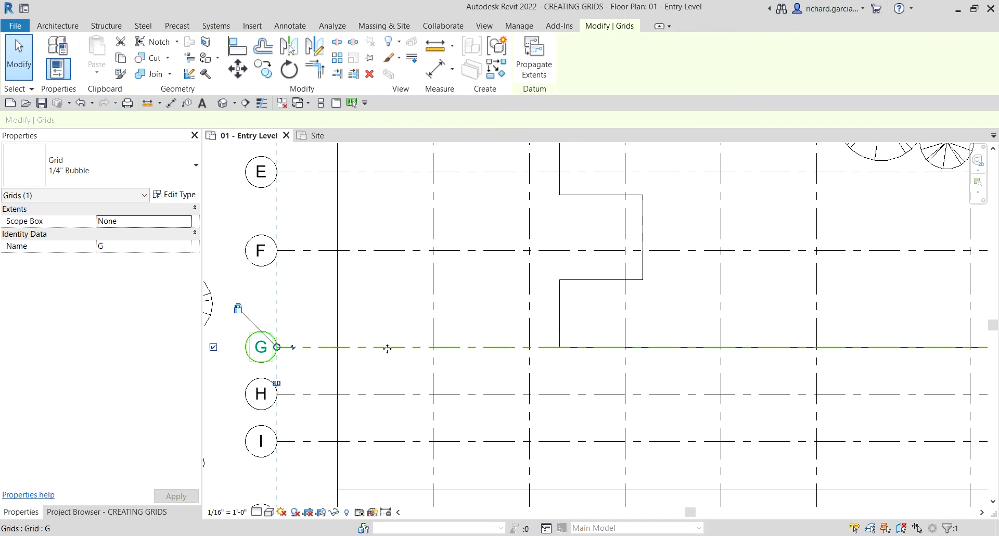
{"action": "left_click_drag", "start_coordinate": [388, 332], "coordinate": [389, 309]}
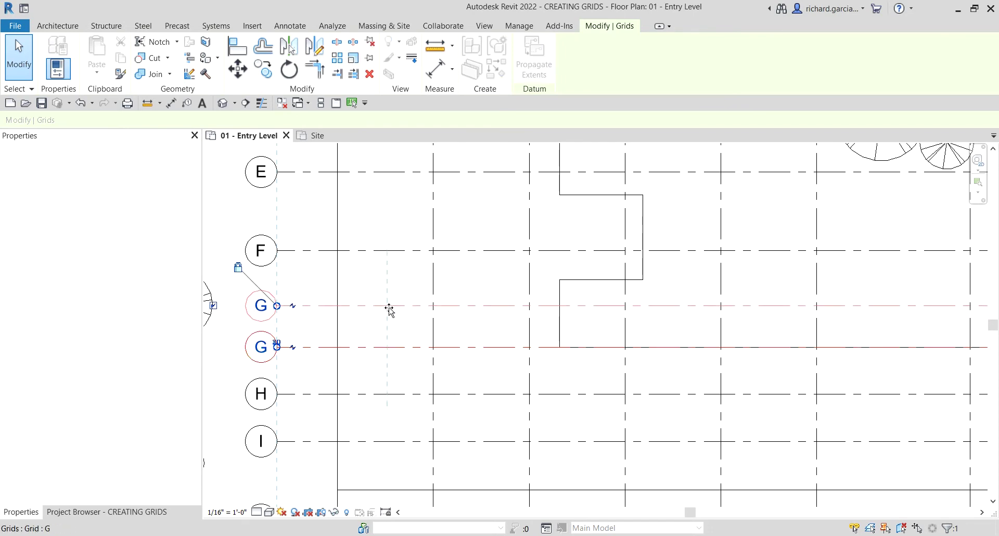
Step: Align grid H with the long inner edge of the pad's lower wing
{"action": "left_click", "coordinate": [236, 45]}
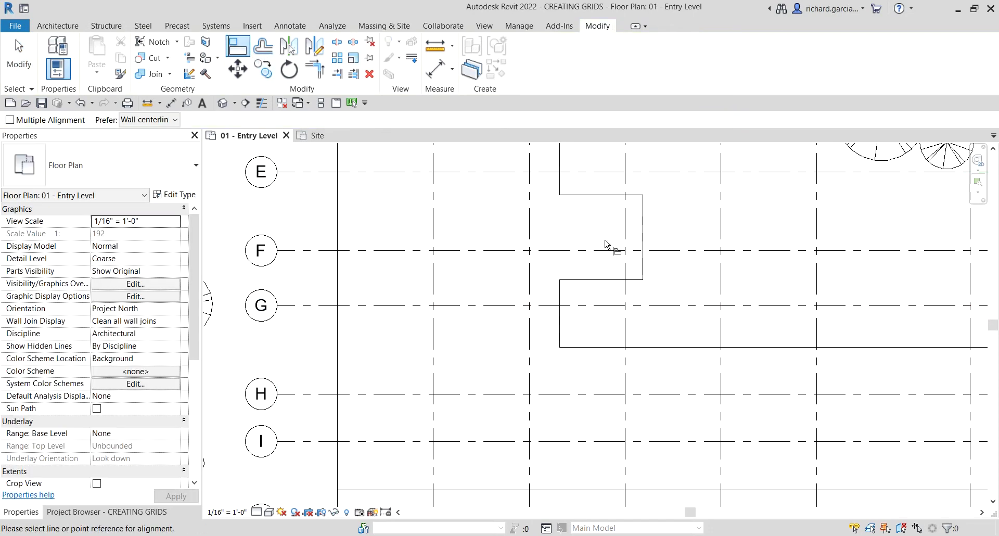
{"action": "left_click", "coordinate": [583, 350]}
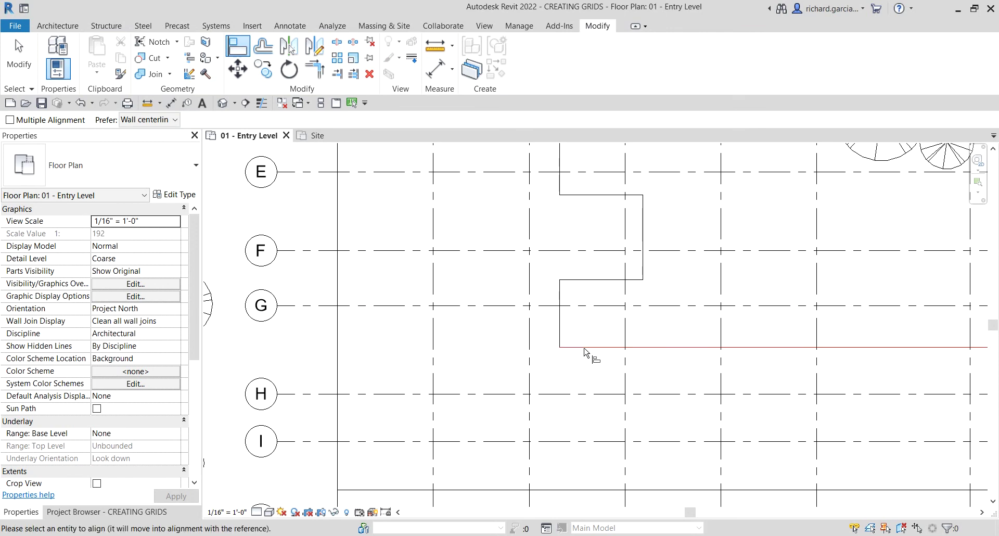
{"action": "left_click", "coordinate": [497, 399]}
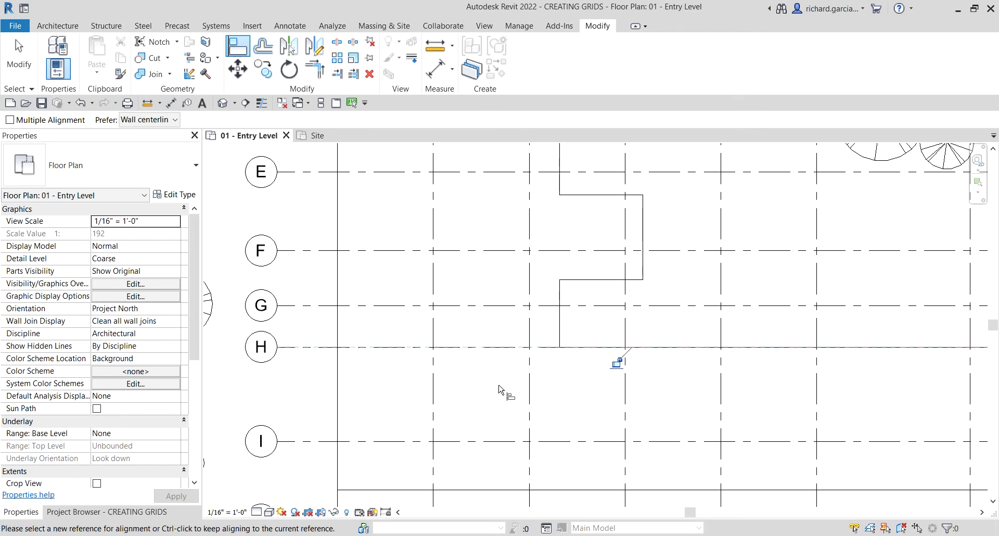
{"action": "scroll", "coordinate": [500, 398], "scroll_direction": "down", "scroll_amount": 3}
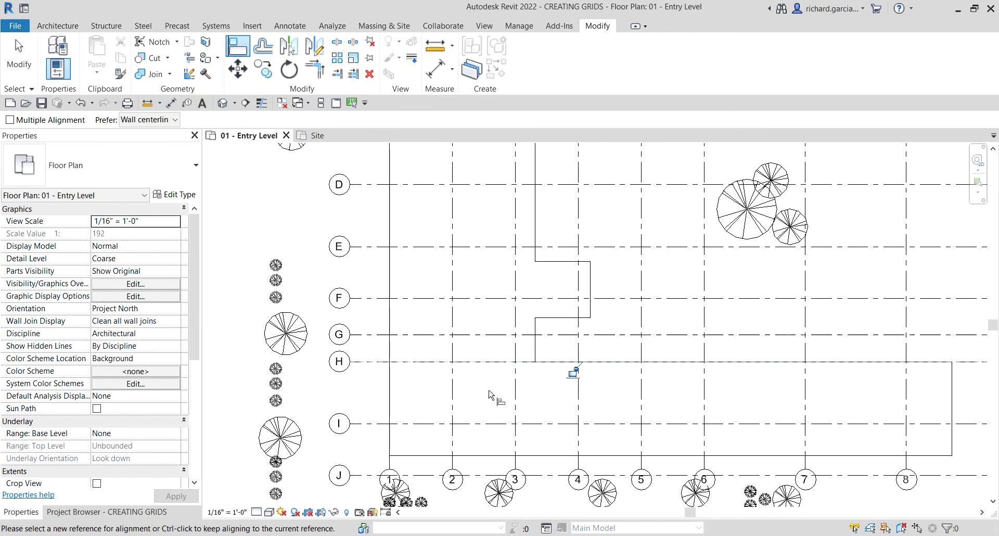
Step: Place an aligned dimension string across grids C through H, outside the grid bubbles, and make the spacing equal
{"action": "left_click", "coordinate": [172, 103]}
{"action": "scroll", "coordinate": [312, 224], "scroll_direction": "down", "scroll_amount": 3}
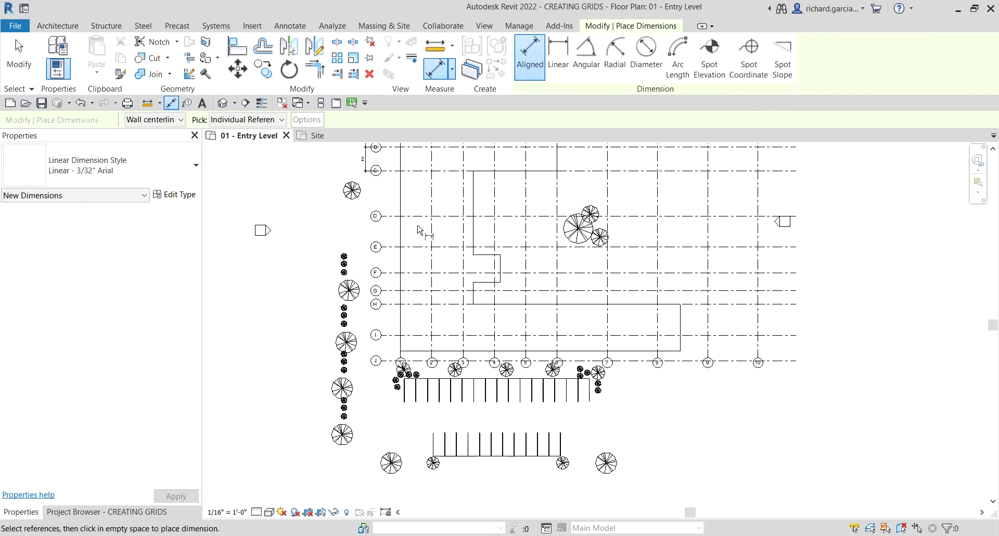
{"action": "scroll", "coordinate": [440, 276], "scroll_direction": "up", "scroll_amount": 5}
{"action": "left_click", "coordinate": [475, 258]}
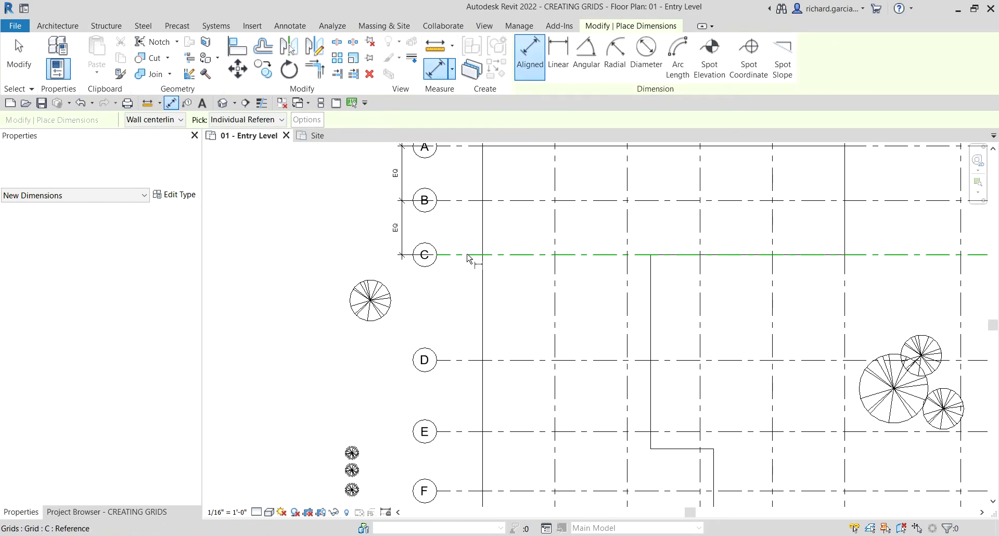
{"action": "left_click", "coordinate": [467, 360]}
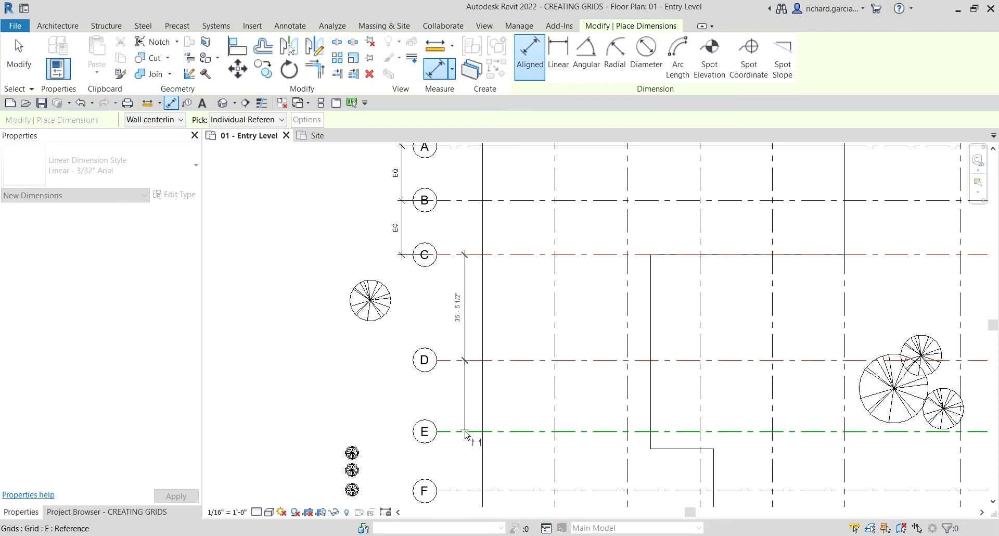
{"action": "left_click", "coordinate": [470, 431]}
{"action": "middle_click_drag", "start_coordinate": [470, 431], "coordinate": [503, 264]}
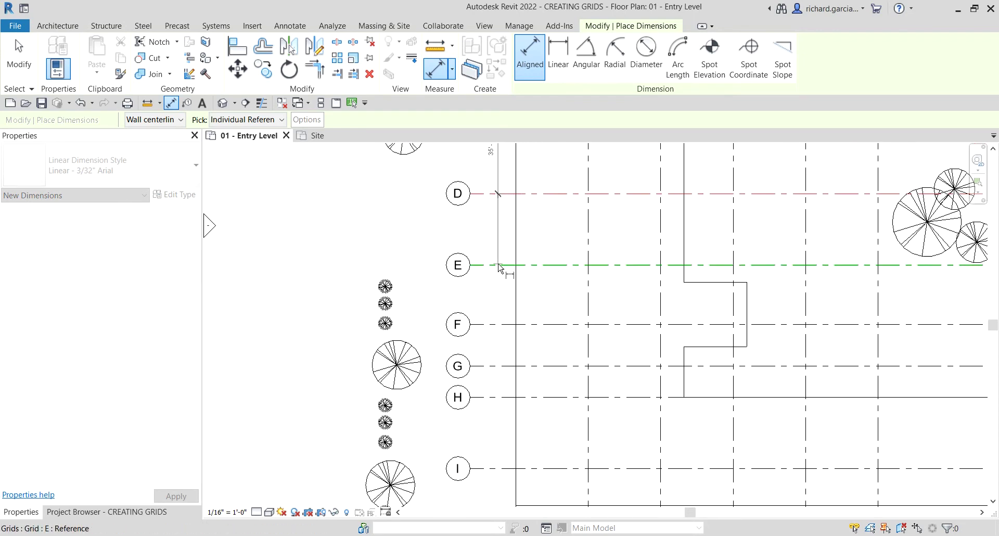
{"action": "left_click", "coordinate": [500, 265]}
{"action": "left_click", "coordinate": [497, 325]}
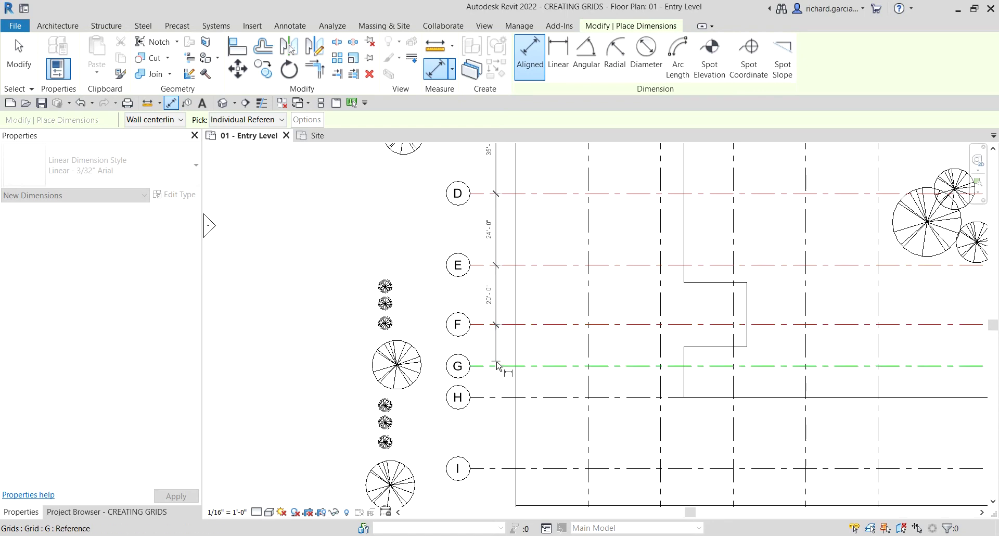
{"action": "left_click", "coordinate": [497, 366]}
{"action": "left_click", "coordinate": [498, 397]}
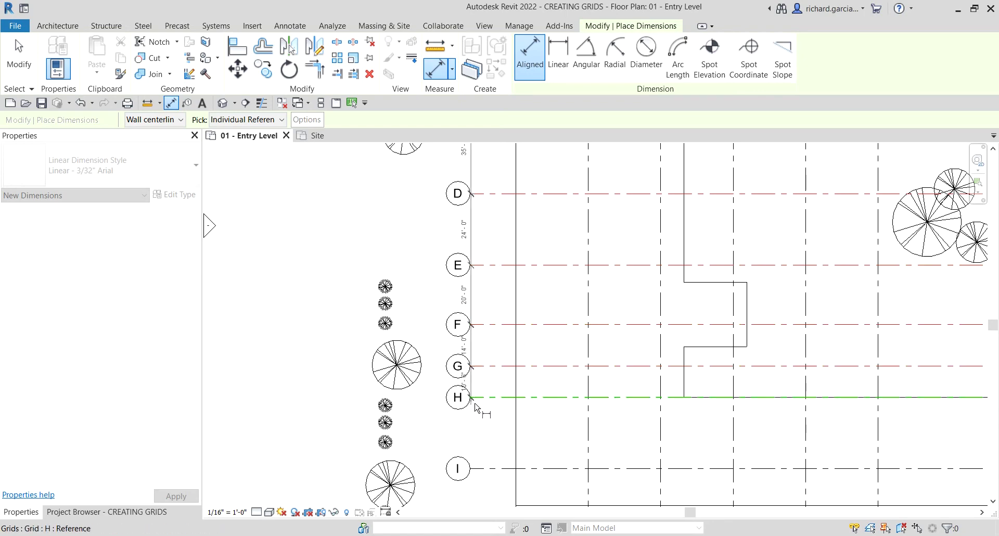
{"action": "scroll", "coordinate": [468, 404], "scroll_direction": "down", "scroll_amount": 2}
{"action": "left_click", "coordinate": [365, 436]}
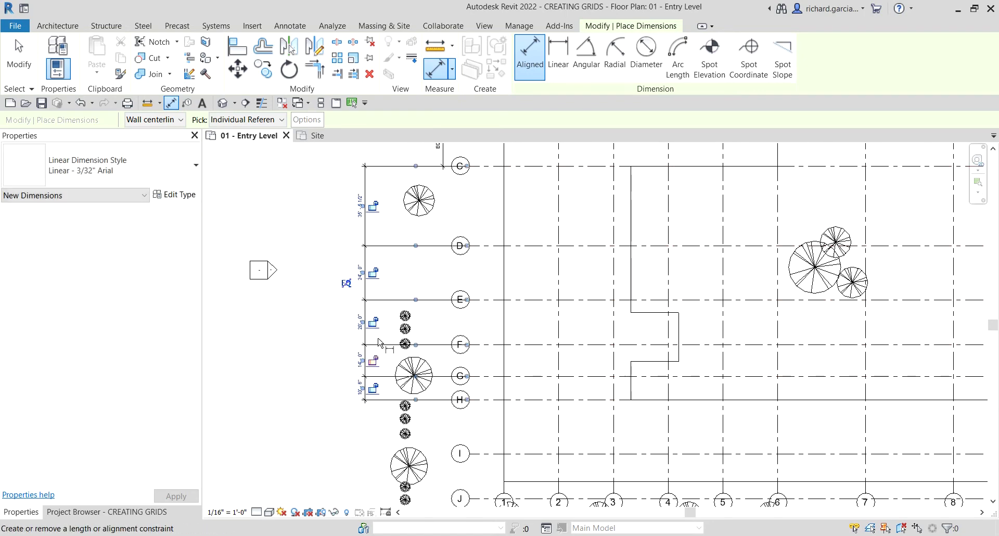
{"action": "left_click", "coordinate": [346, 283]}
{"action": "scroll", "coordinate": [377, 302], "scroll_direction": "down", "scroll_amount": 1}
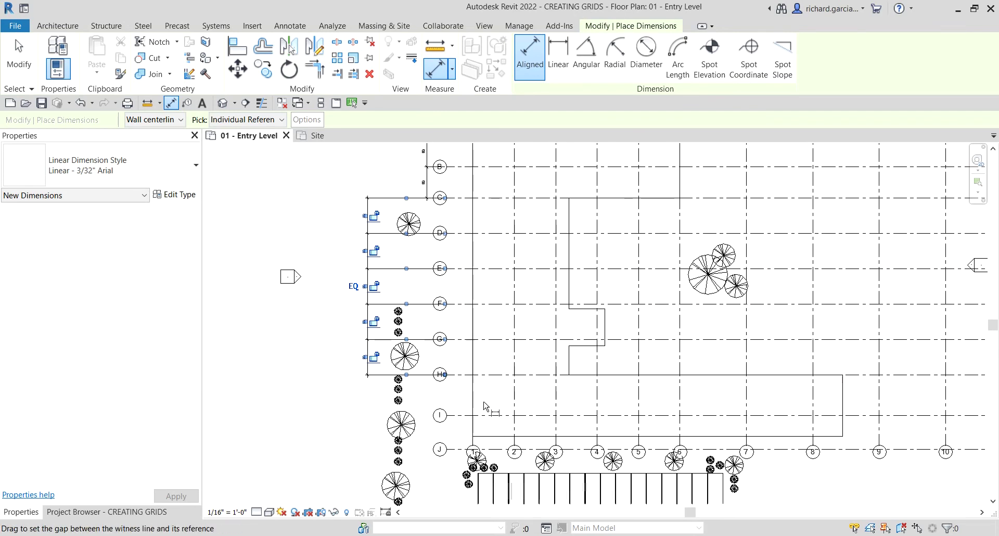
Step: Align grid J with the outer bottom edge of the pad's lower wing
{"action": "scroll", "coordinate": [507, 411], "scroll_direction": "up", "scroll_amount": 2}
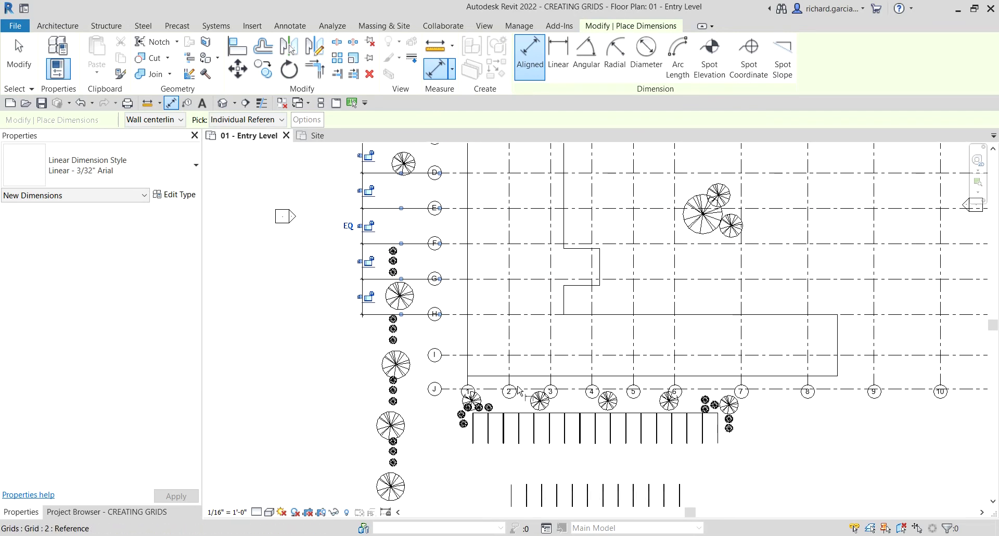
{"action": "left_click", "coordinate": [240, 52]}
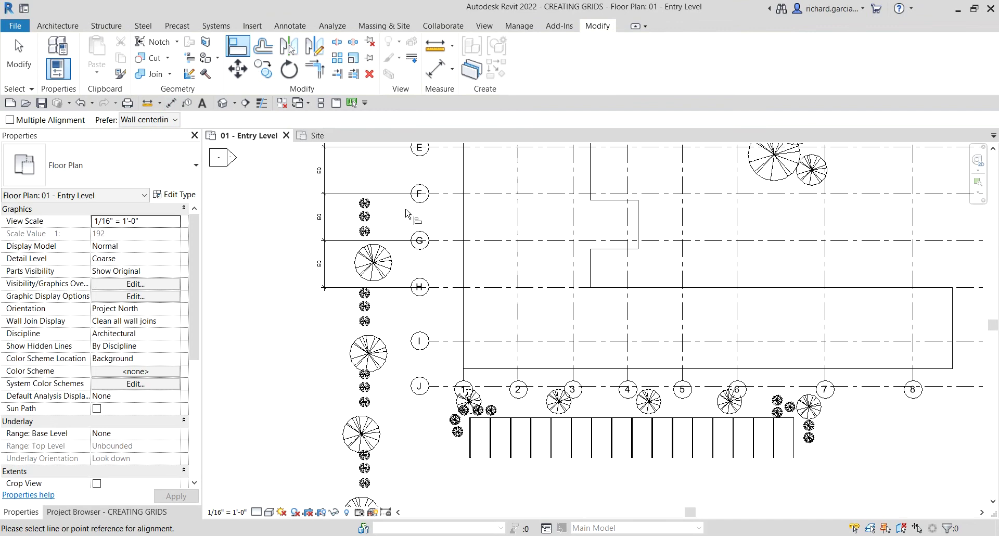
{"action": "scroll", "coordinate": [484, 372], "scroll_direction": "up", "scroll_amount": 1}
{"action": "left_click", "coordinate": [495, 371]}
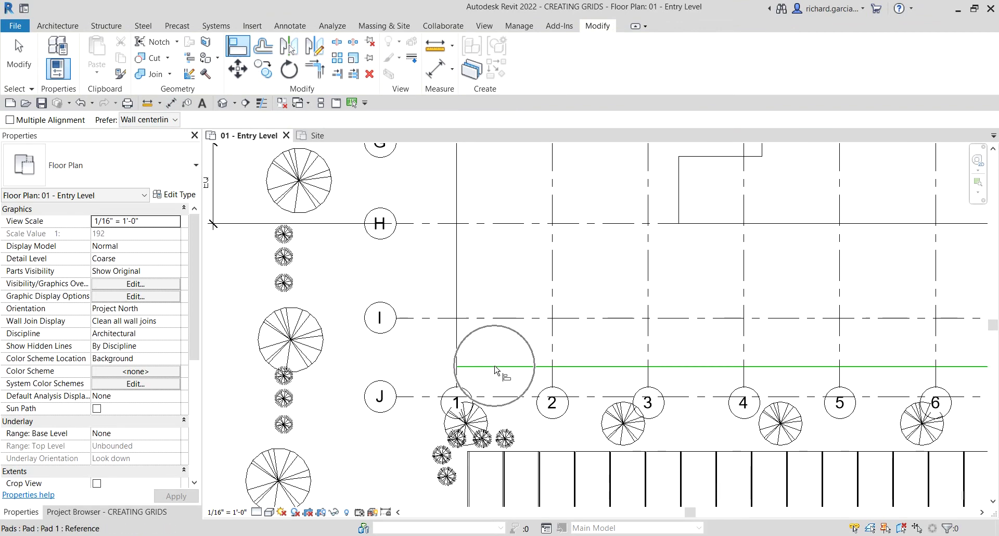
{"action": "left_click", "coordinate": [436, 396]}
{"action": "scroll", "coordinate": [424, 398], "scroll_direction": "down", "scroll_amount": 2}
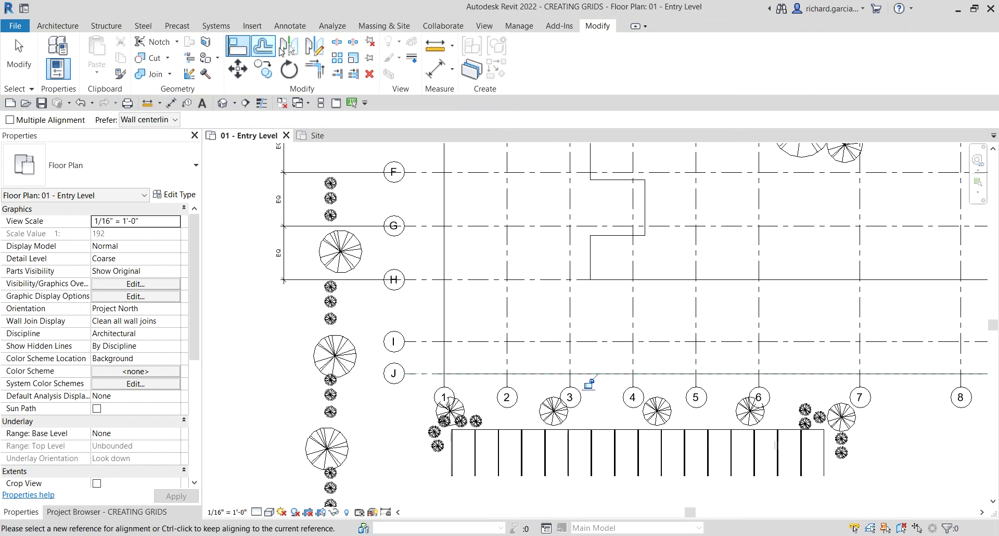
Step: Place an aligned dimension string across grids H, I and J in line with the C–H string, make the spacing equal, and end dimensioning
{"action": "left_click", "coordinate": [171, 103]}
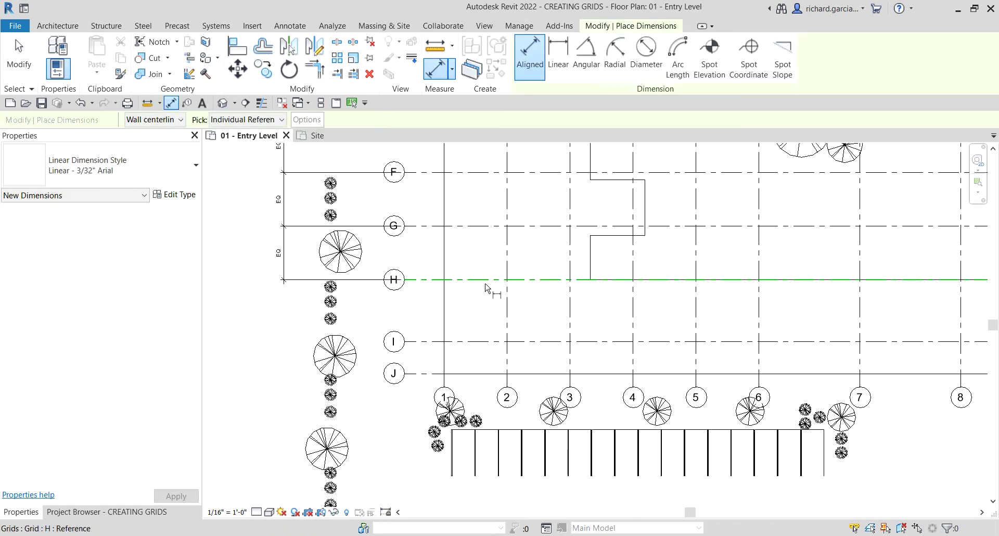
{"action": "left_click", "coordinate": [431, 280]}
{"action": "left_click", "coordinate": [422, 341]}
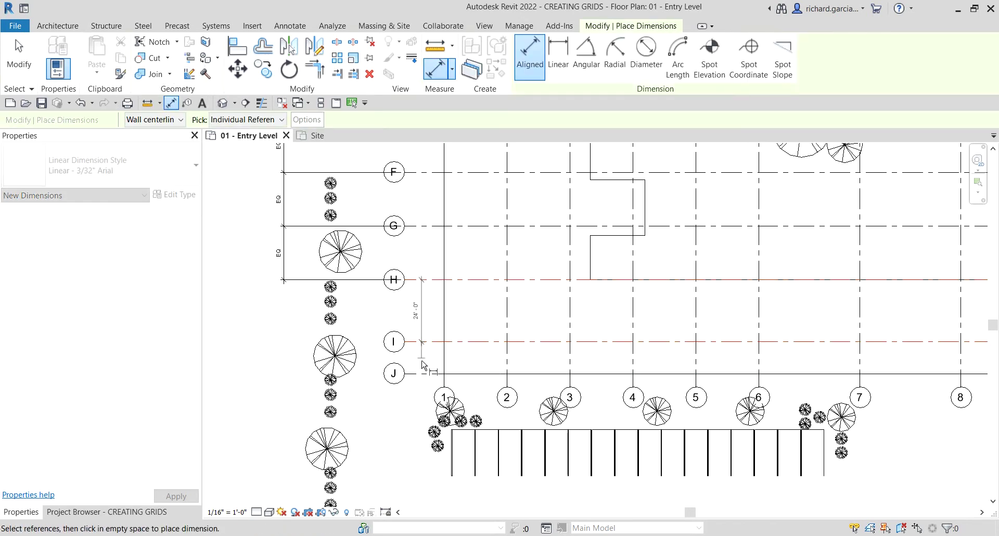
{"action": "left_click", "coordinate": [422, 374]}
{"action": "left_click", "coordinate": [281, 359]}
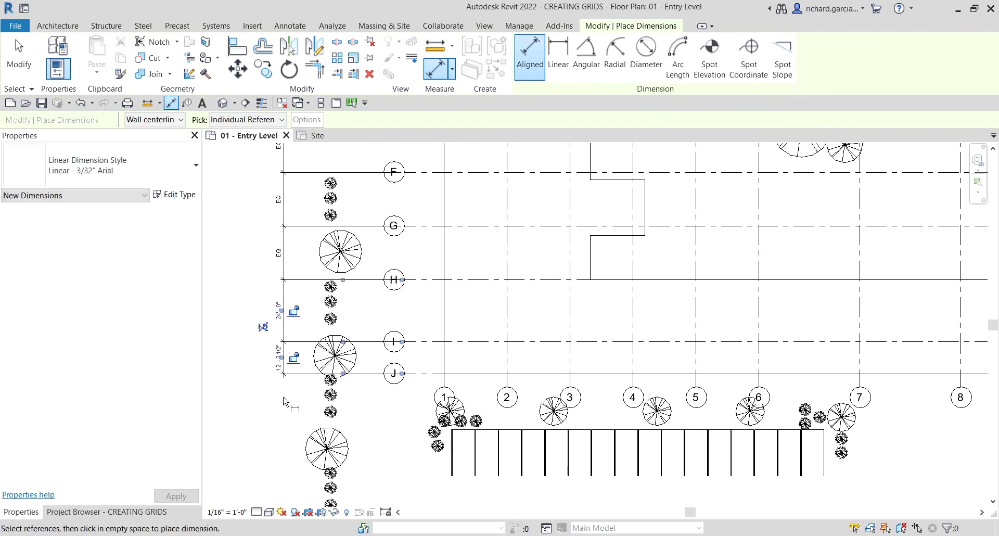
{"action": "left_click", "coordinate": [263, 327]}
{"action": "scroll", "coordinate": [263, 328], "scroll_direction": "down", "scroll_amount": 2}
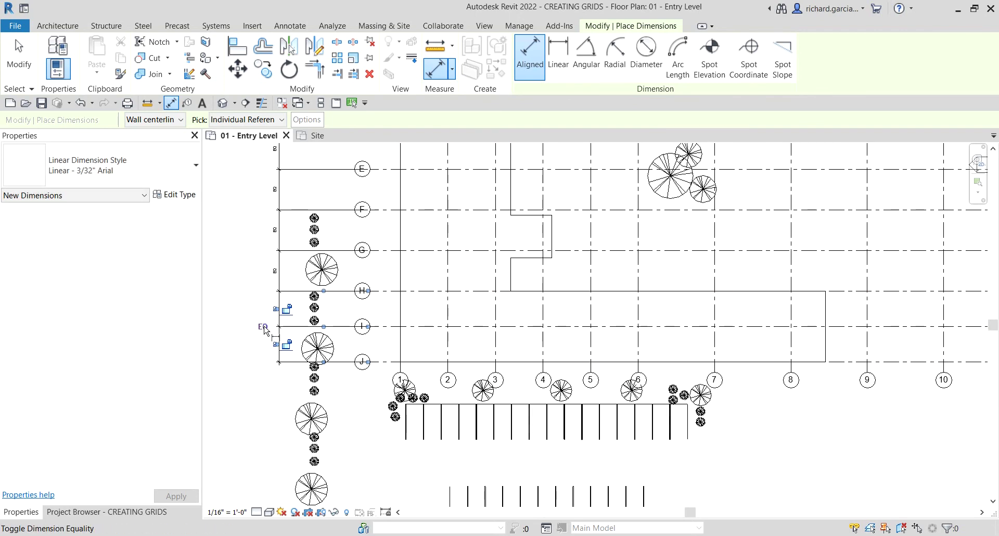
{"action": "scroll", "coordinate": [314, 369], "scroll_direction": "down", "scroll_amount": 1}
{"action": "key", "text": "Escape"}
{"action": "key", "text": "Escape"}
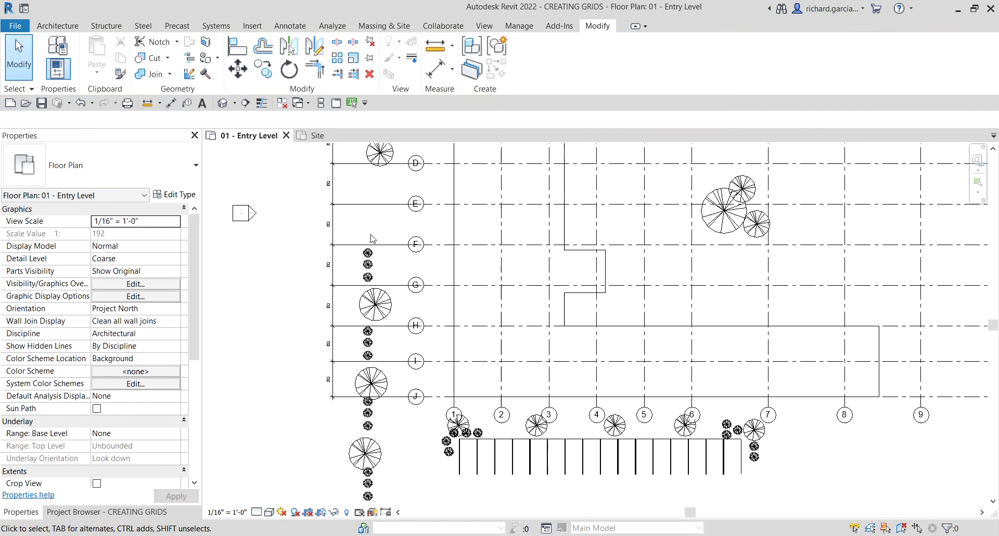
Step: Delete the equality dimension string across grids A, B and C, removing its constraints as well
{"action": "scroll", "coordinate": [414, 290], "scroll_direction": "down", "scroll_amount": 2}
{"action": "middle_click_drag", "start_coordinate": [414, 291], "coordinate": [408, 329]}
{"action": "scroll", "coordinate": [383, 335], "scroll_direction": "up", "scroll_amount": 2}
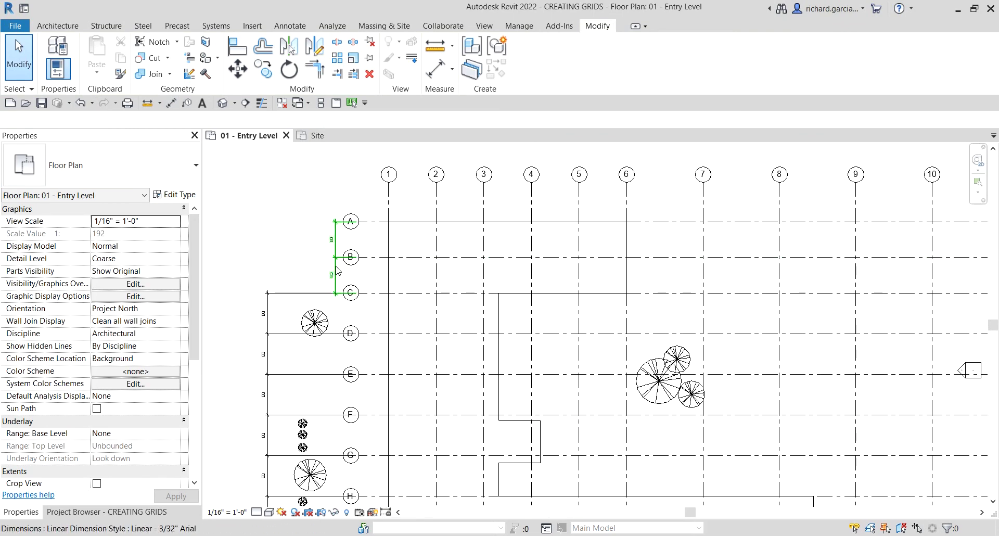
{"action": "left_click", "coordinate": [336, 271]}
{"action": "left_click", "coordinate": [370, 74]}
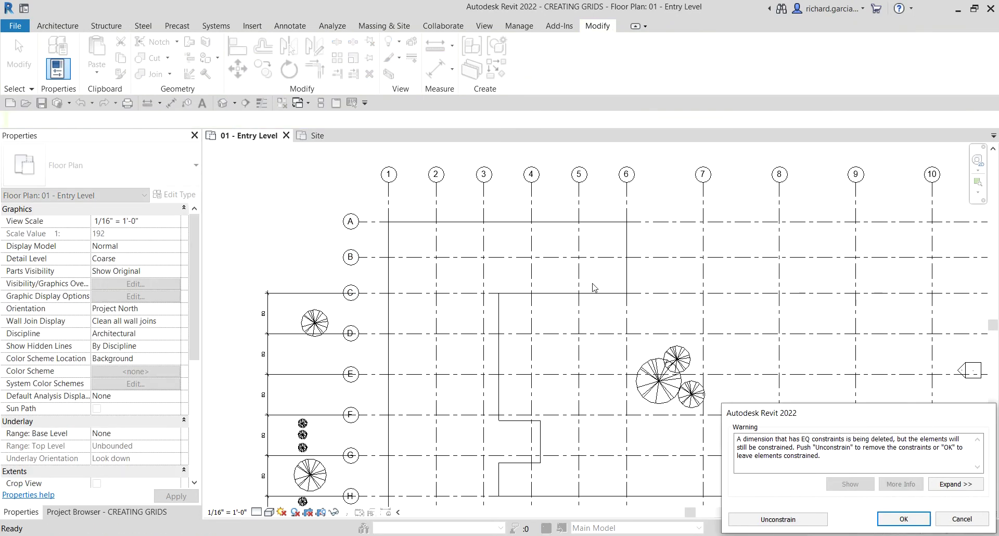
{"action": "left_click", "coordinate": [778, 519]}
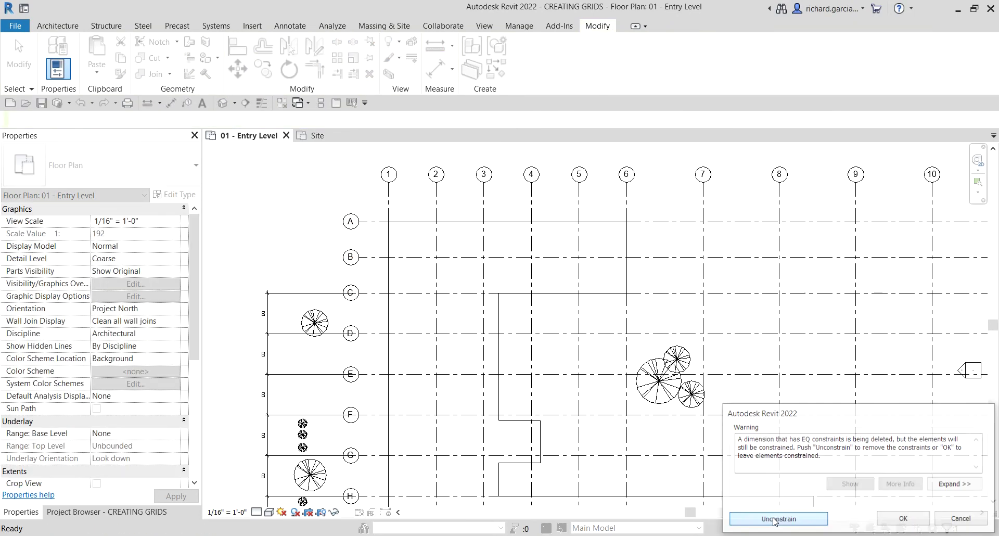
Step: Delete the equality dimension string across grids C through H and unconstrain those grids
{"action": "left_click", "coordinate": [294, 295]}
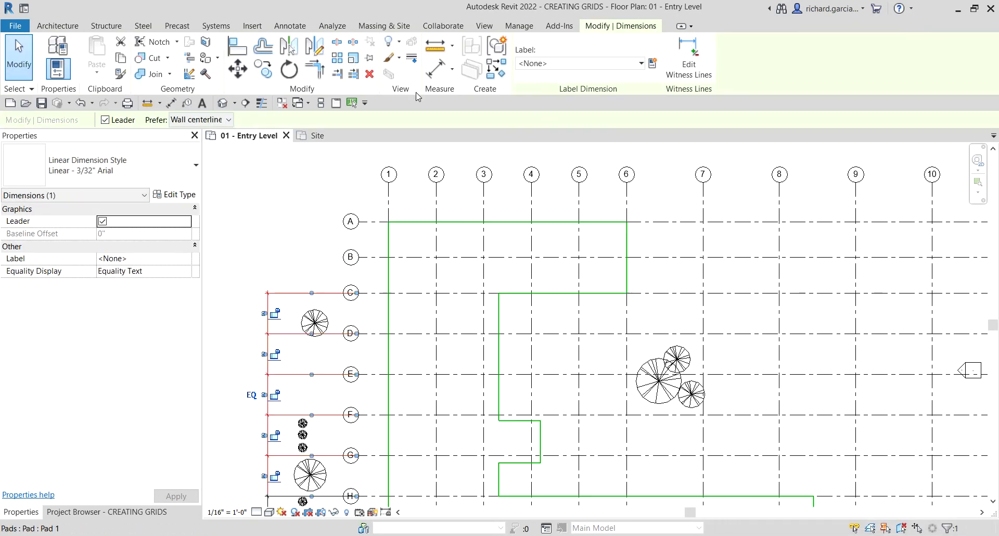
{"action": "left_click", "coordinate": [369, 75]}
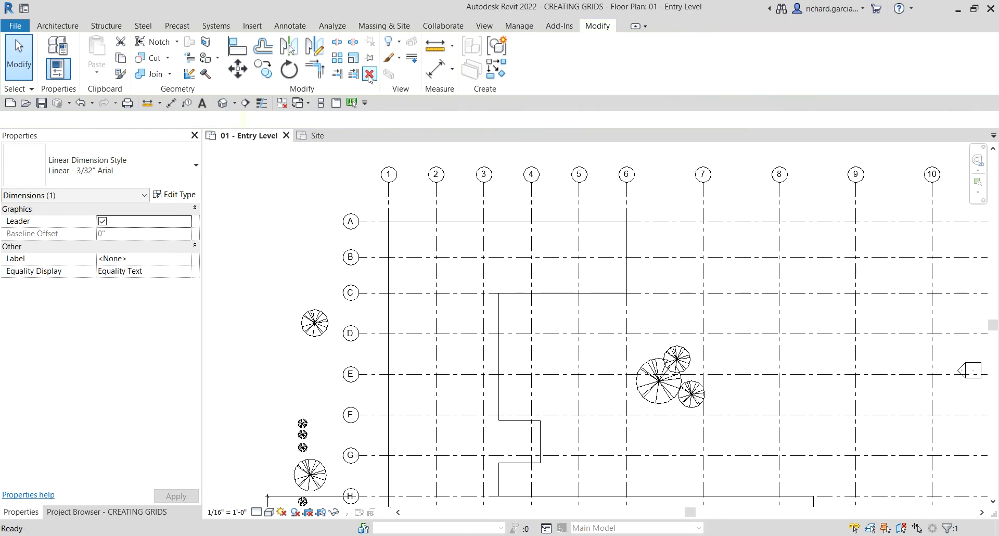
{"action": "left_click", "coordinate": [772, 518]}
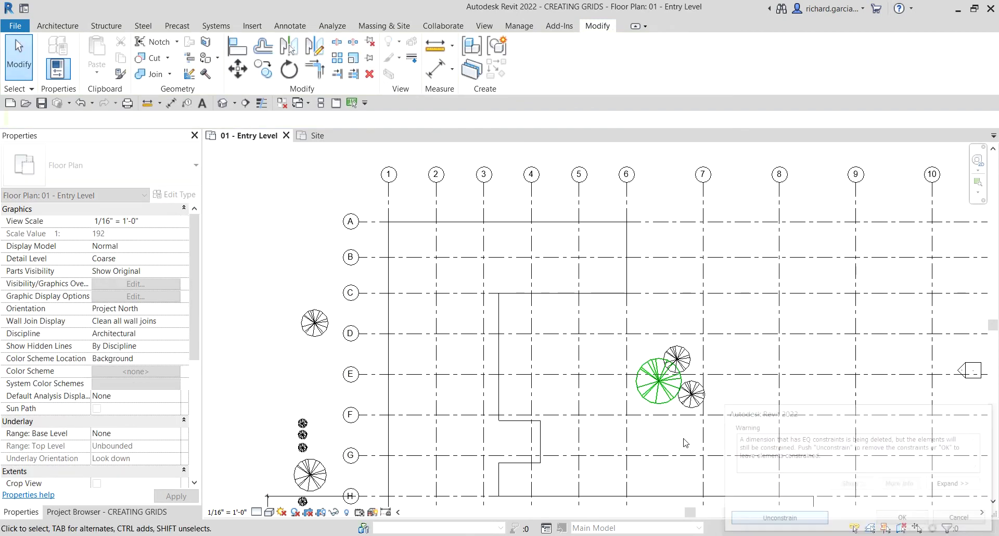
Step: Delete the equality dimension string across grids H, I and J and unconstrain those grids
{"action": "scroll", "coordinate": [671, 375], "scroll_direction": "down", "scroll_amount": 2}
{"action": "middle_click_drag", "start_coordinate": [685, 377], "coordinate": [643, 303]}
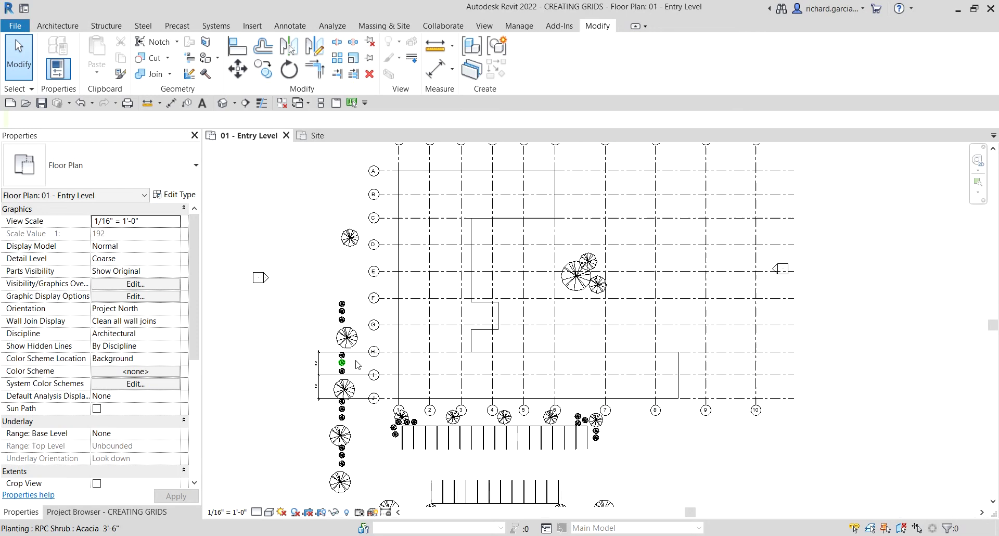
{"action": "left_click", "coordinate": [319, 362]}
{"action": "left_click", "coordinate": [369, 74]}
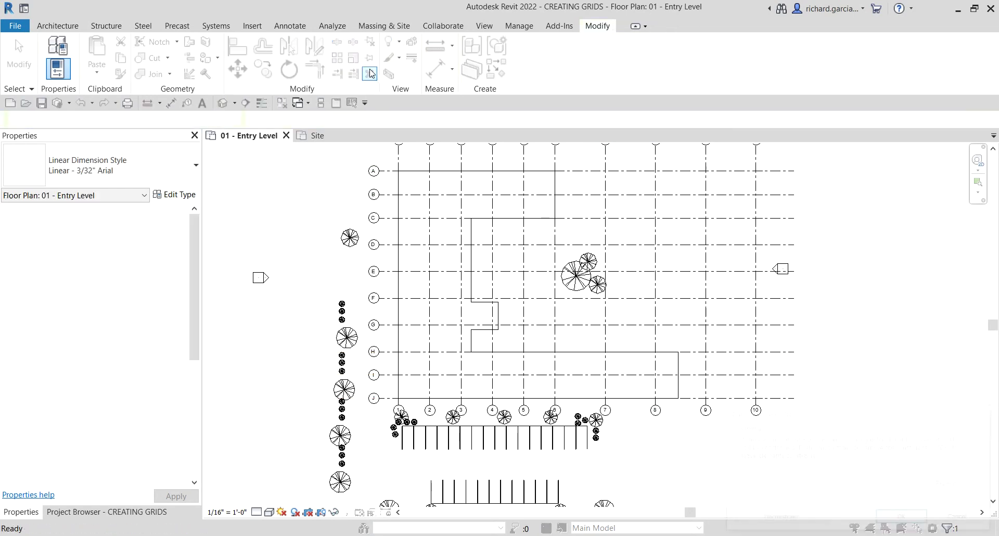
{"action": "left_click", "coordinate": [778, 519]}
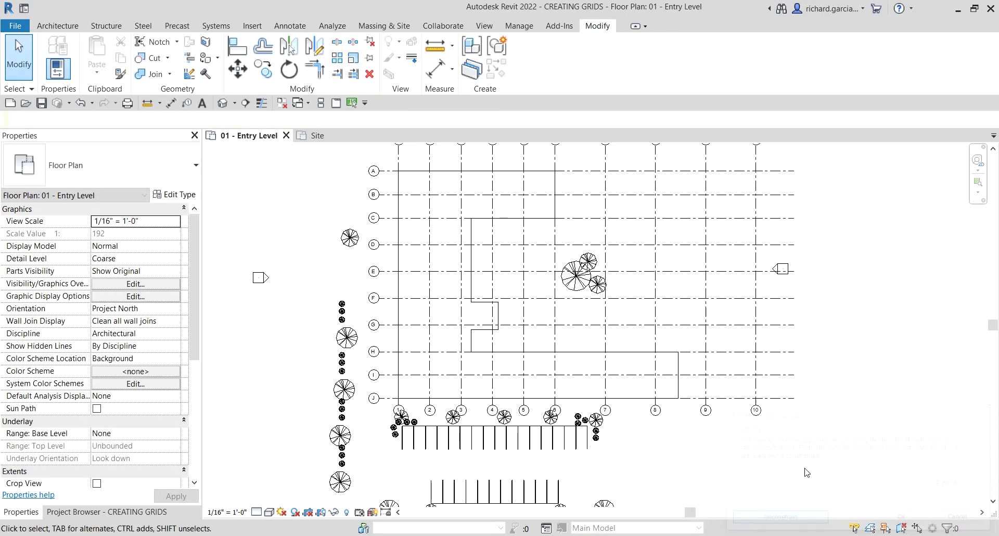
Step: Show the bubble at the right-hand end of grid A and deselect the grid
{"action": "scroll", "coordinate": [814, 366], "scroll_direction": "down", "scroll_amount": 1}
{"action": "scroll", "coordinate": [814, 366], "scroll_direction": "down", "scroll_amount": 1}
{"action": "middle_click_drag", "start_coordinate": [814, 367], "coordinate": [782, 377]}
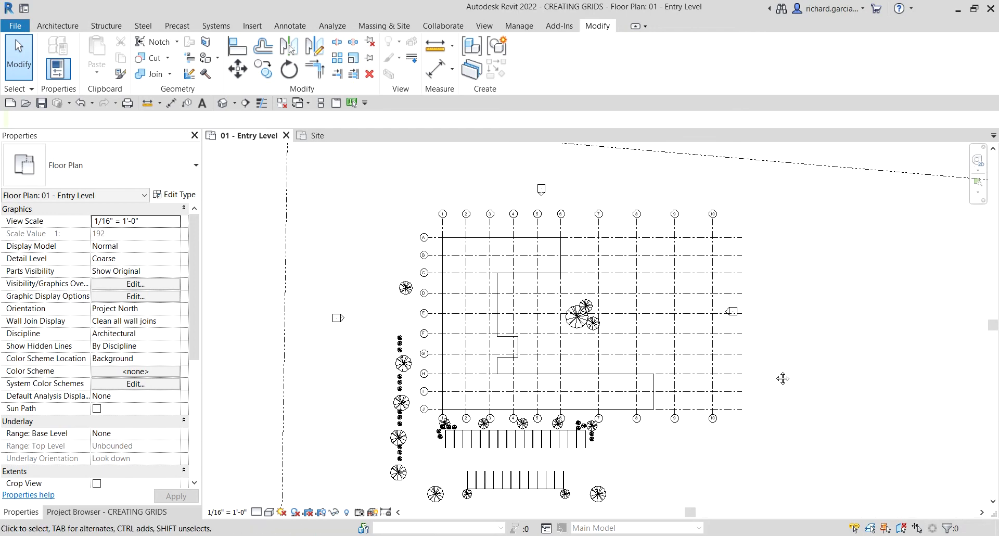
{"action": "scroll", "coordinate": [678, 345], "scroll_direction": "up", "scroll_amount": 1}
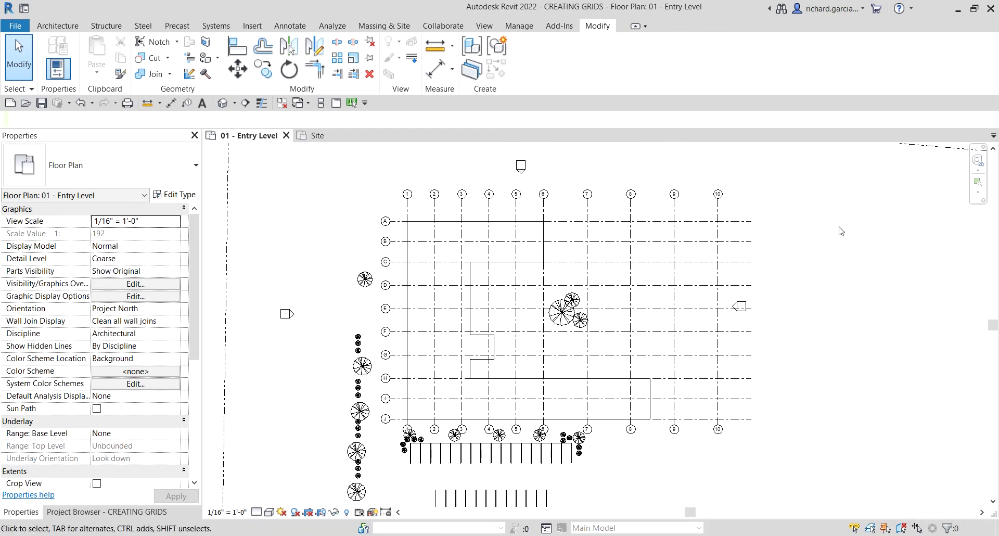
{"action": "left_click", "coordinate": [737, 224]}
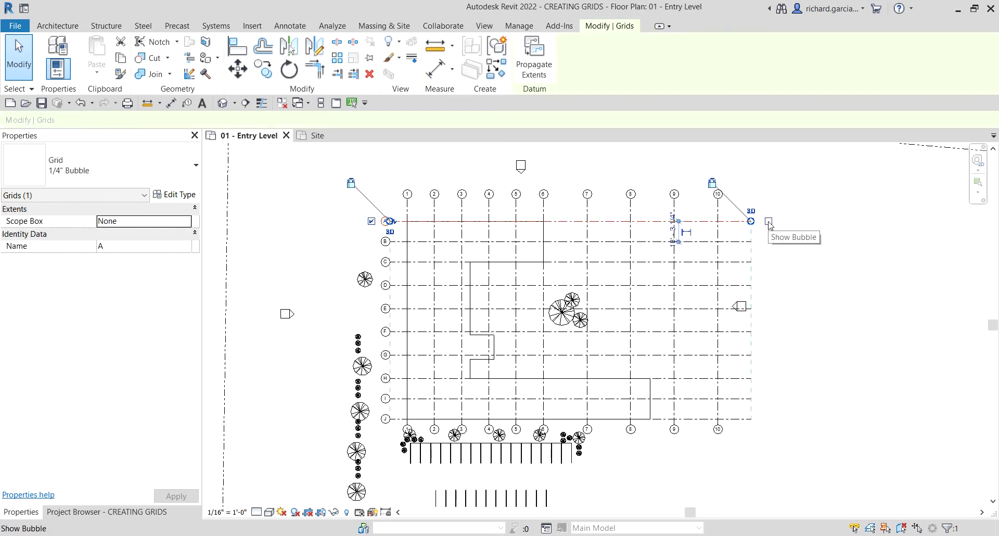
{"action": "left_click", "coordinate": [768, 222]}
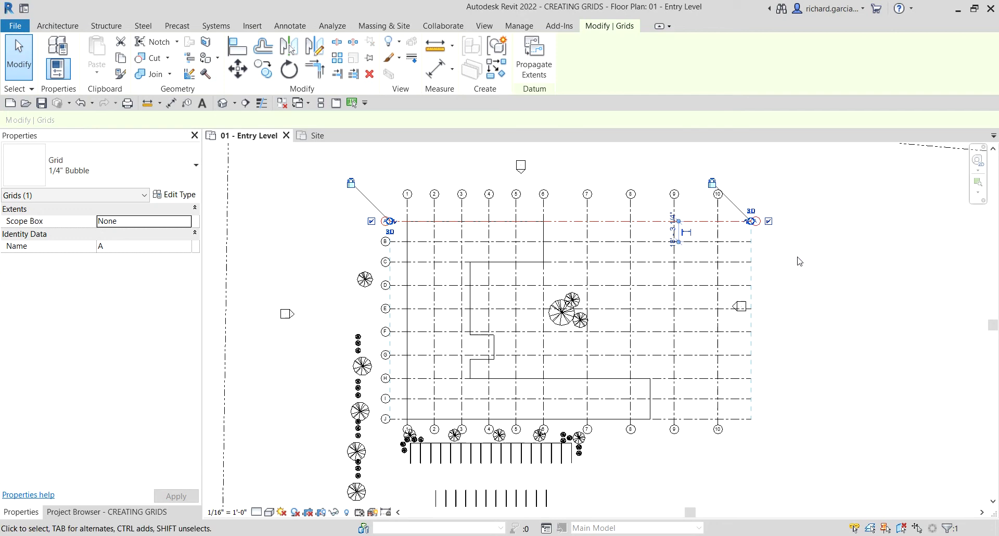
{"action": "key", "text": "Escape"}
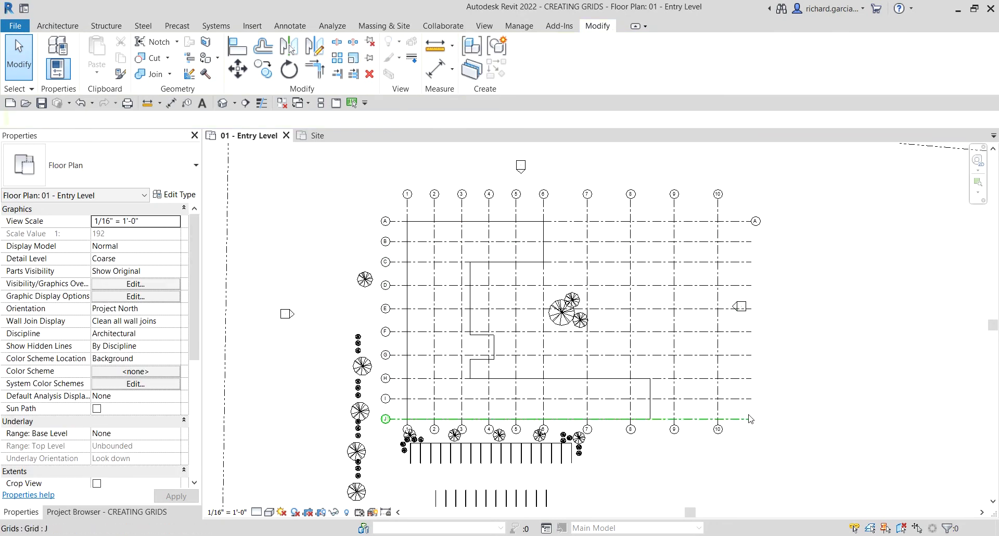
Step: Enable Plan View Symbols End 1 (Default) in the 1/4" Bubble grid type using grid B, and deselect the grid
{"action": "left_click", "coordinate": [742, 241]}
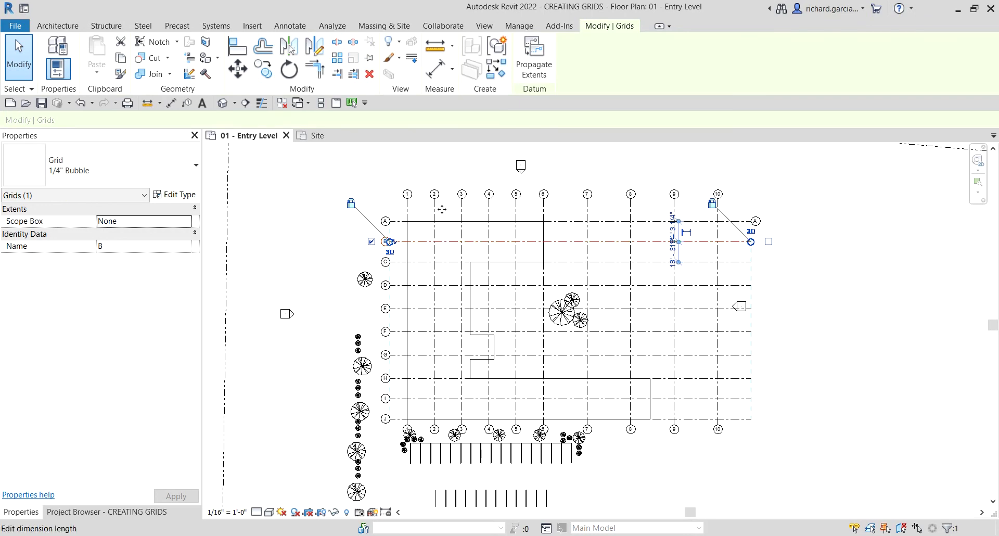
{"action": "left_click", "coordinate": [182, 199]}
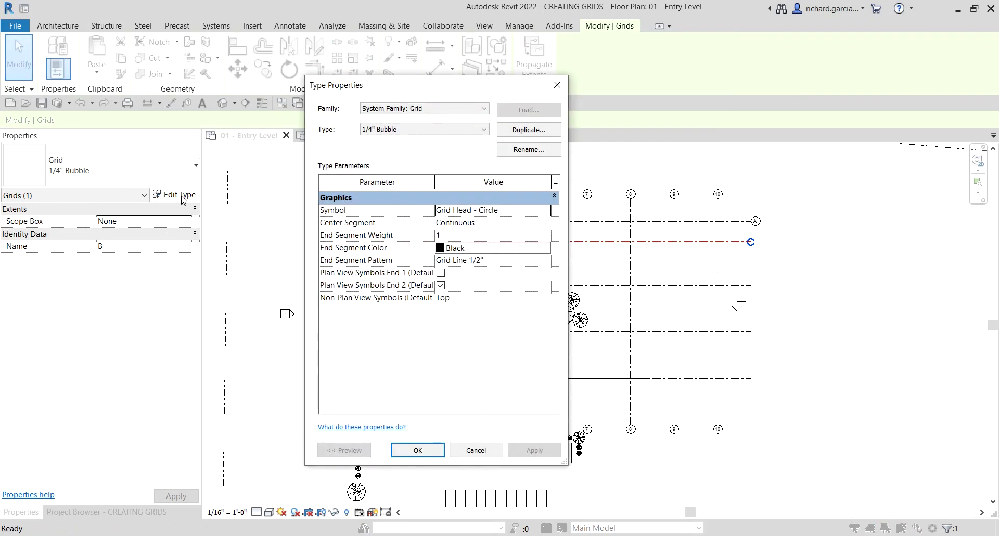
{"action": "left_click", "coordinate": [440, 272]}
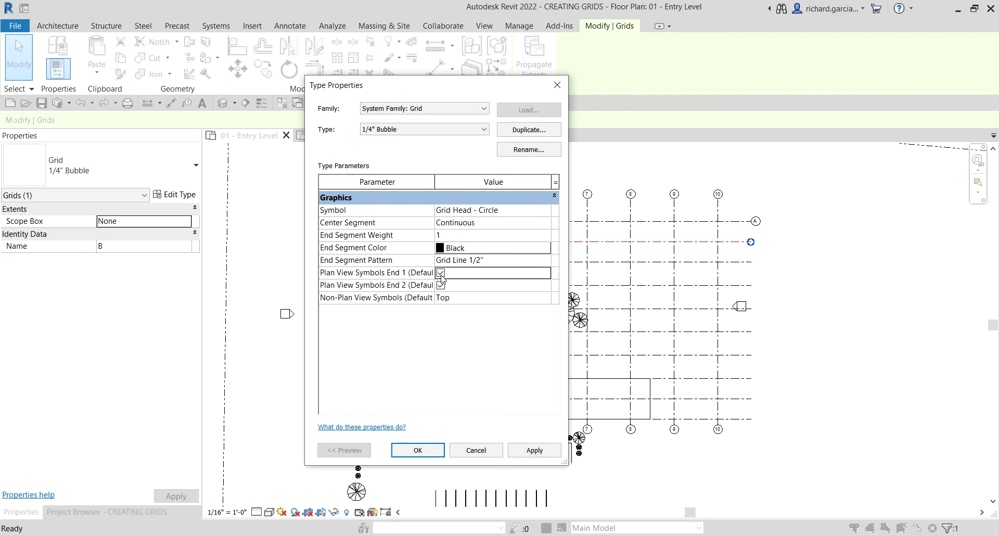
{"action": "left_click", "coordinate": [418, 450]}
{"action": "left_click", "coordinate": [849, 330]}
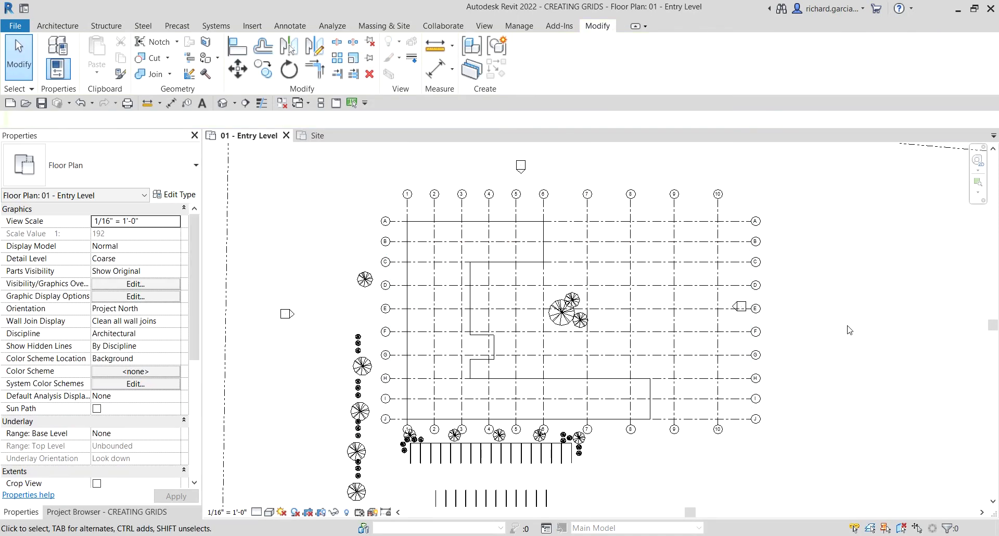
{"action": "scroll", "coordinate": [641, 368], "scroll_direction": "down", "scroll_amount": 3}
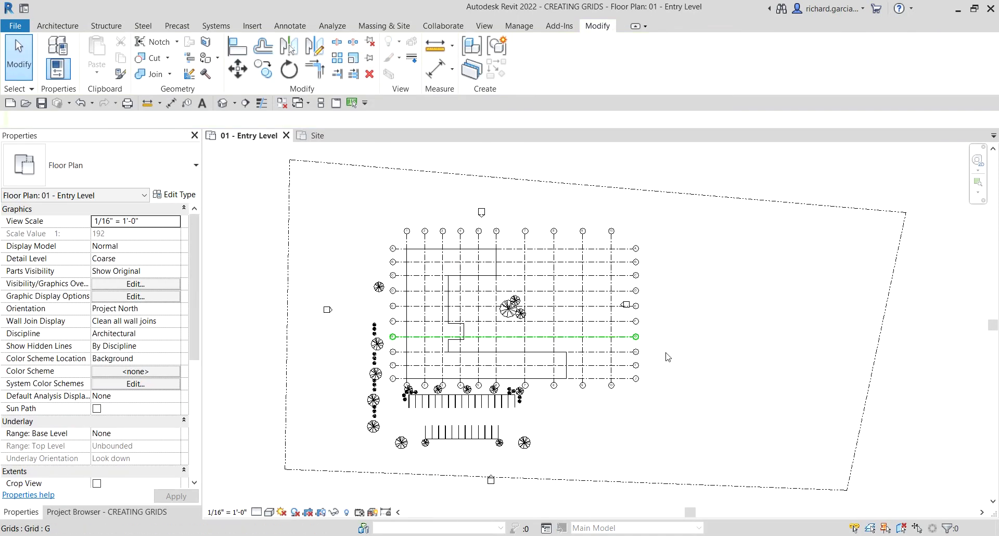